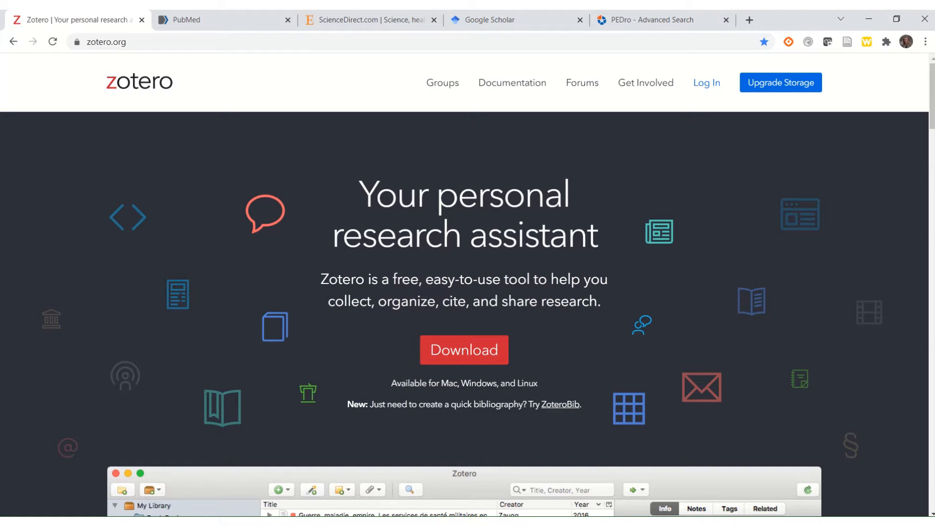
- Log in to the Zotero website with the prefilled account credentials and open the Zotero download page
{"action": "left_click", "coordinate": [704, 86]}
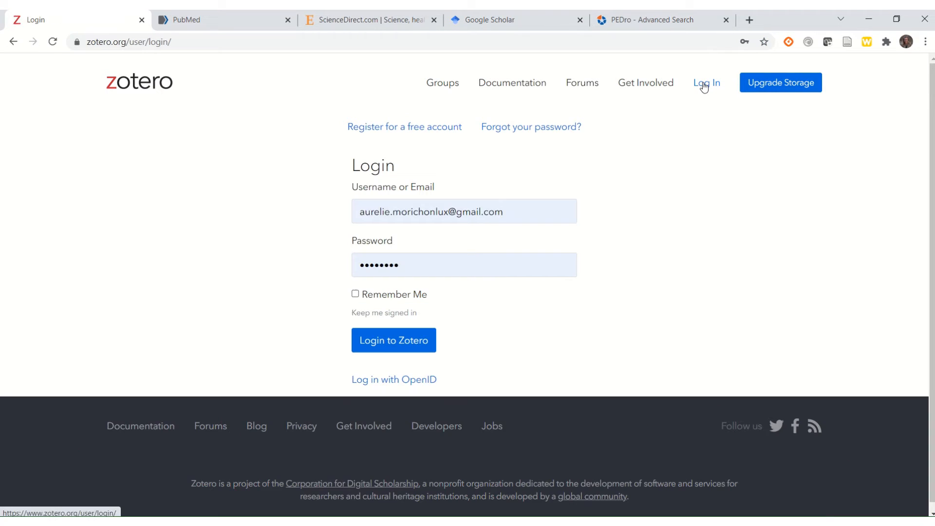
{"action": "left_click", "coordinate": [398, 343]}
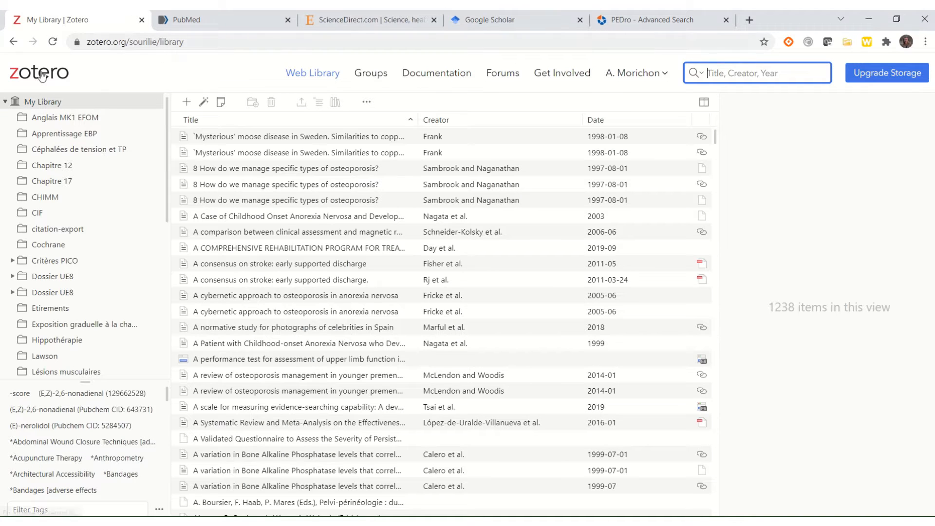
{"action": "left_click", "coordinate": [42, 74]}
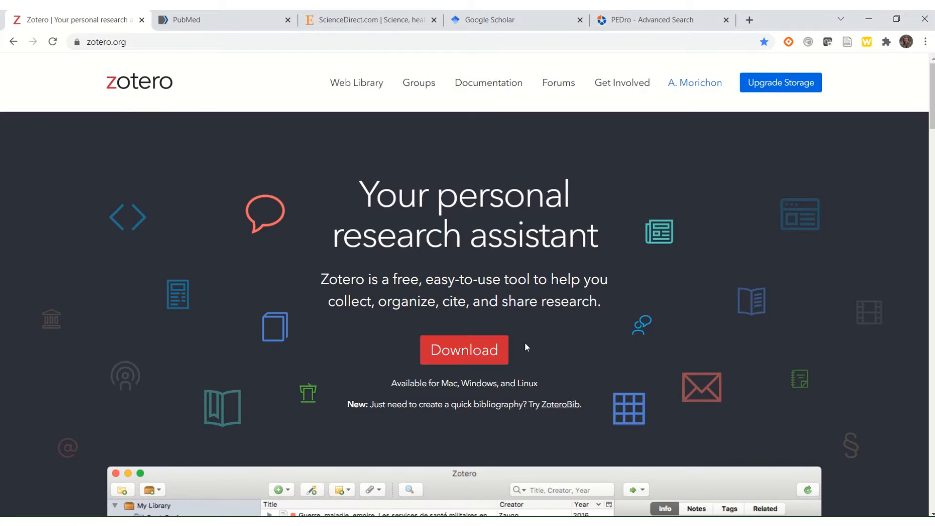
{"action": "left_click", "coordinate": [458, 354]}
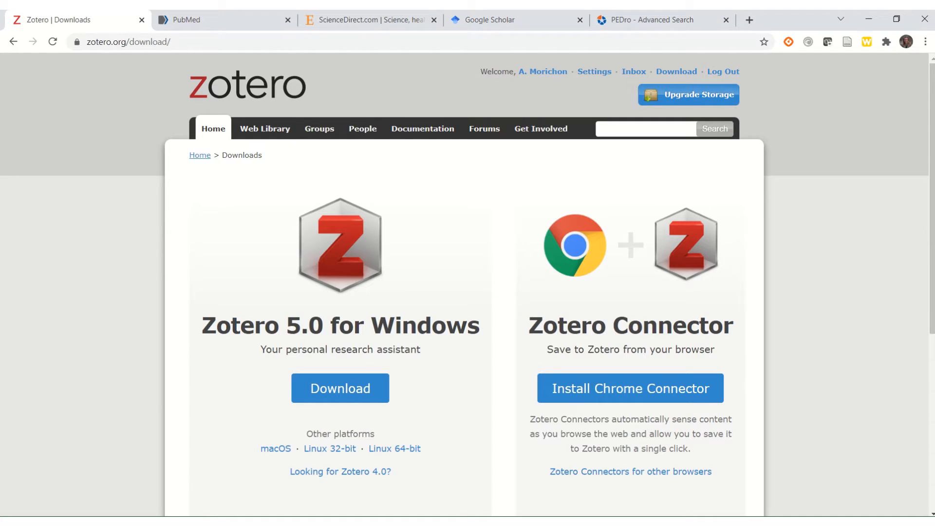
- Switch to the Zotero desktop app and collapse and re-expand Ma bibliothèque to examine its collections and the group libraries
{"action": "left_click", "coordinate": [170, 522]}
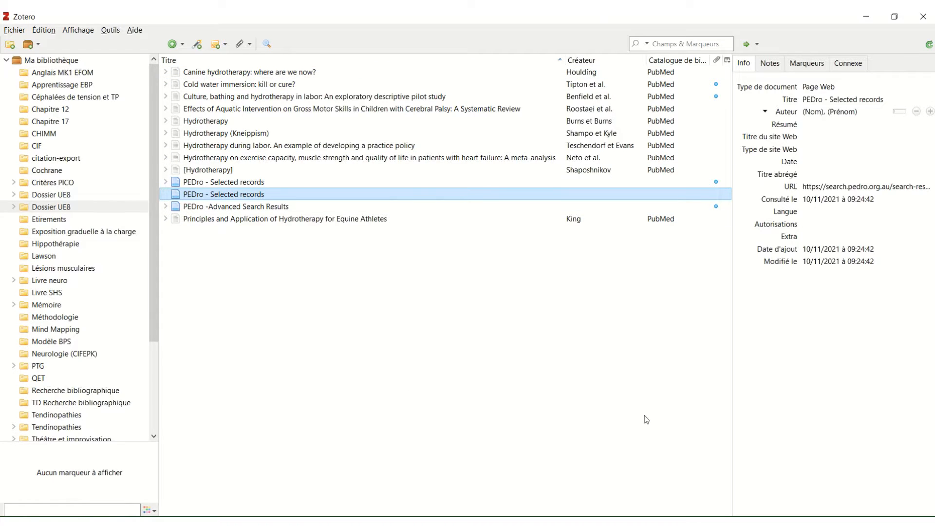
{"action": "left_click", "coordinate": [6, 61]}
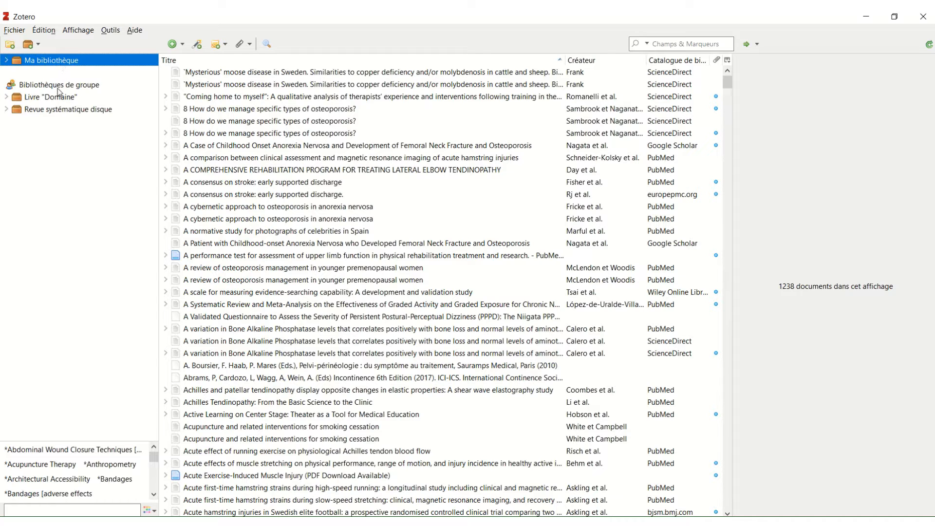
{"action": "left_click", "coordinate": [7, 61]}
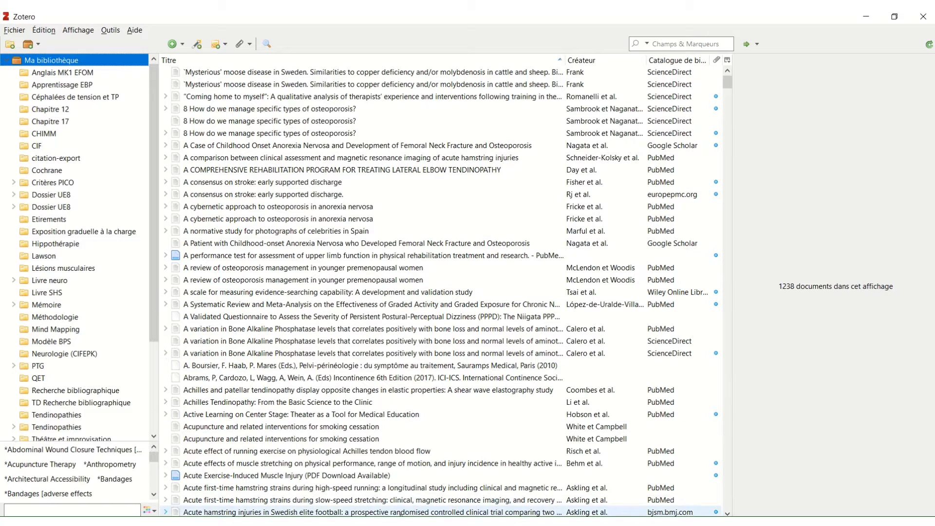
- Switch to the browser and search PubMed for "total knee"
{"action": "key", "text": "alt+Tab"}
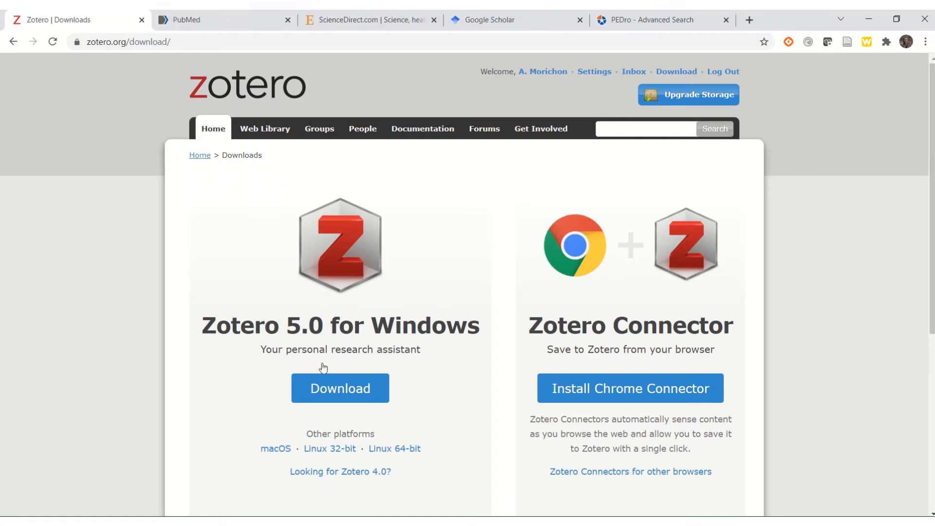
{"action": "left_click", "coordinate": [224, 17]}
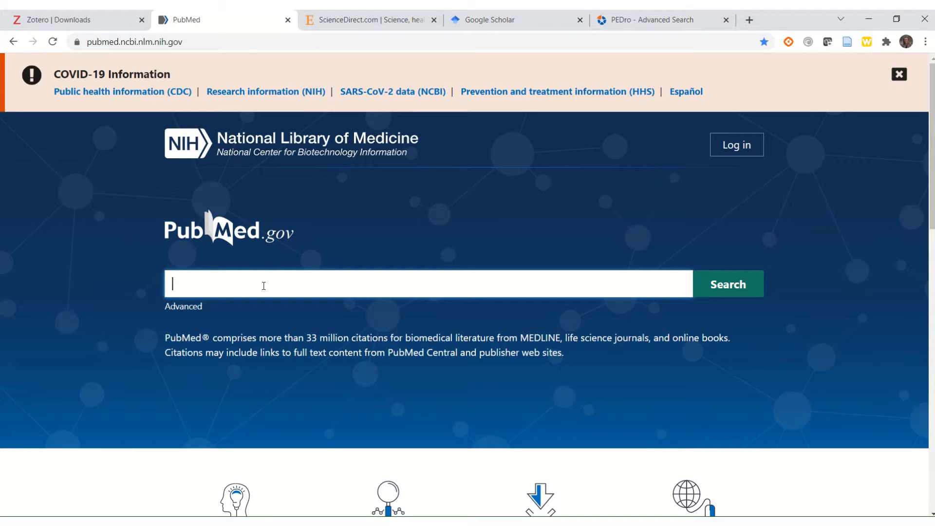
{"action": "type", "text": "k"}
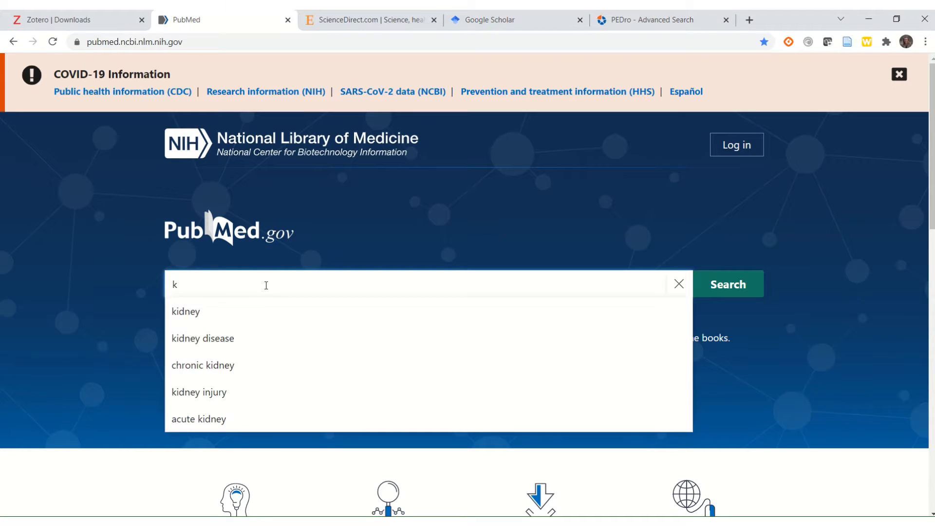
{"action": "type", "text": "nee"}
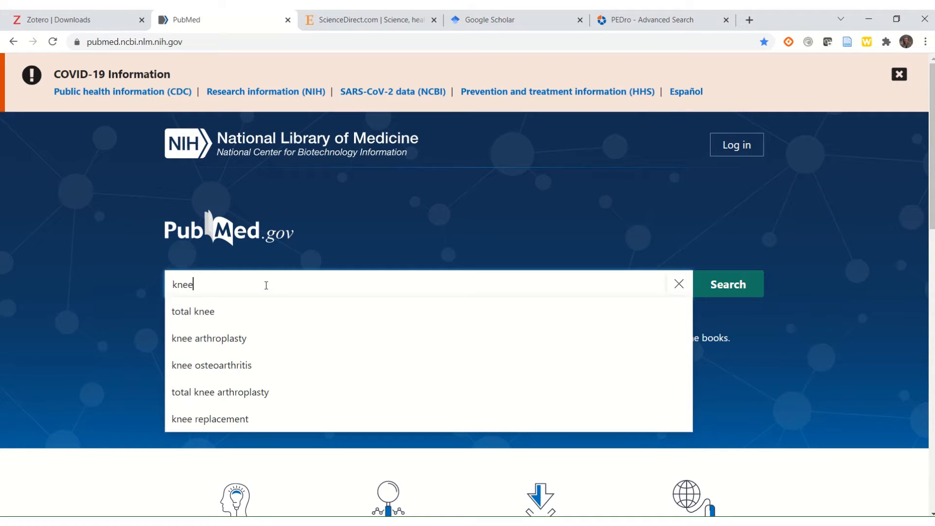
{"action": "left_click", "coordinate": [211, 311]}
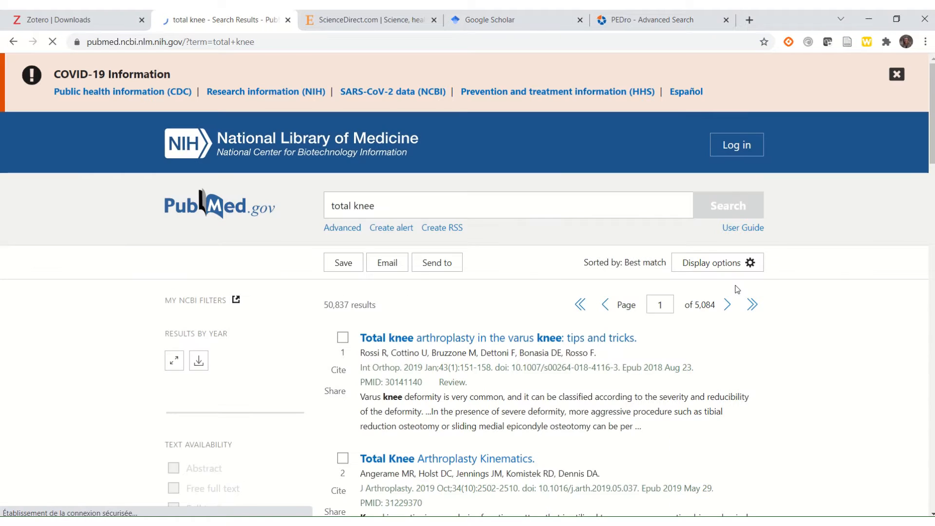
- Save the article "Total knee arthroplasty in the varus knee: tips and tricks" to Ma bibliothèque and check it in the Zotero desktop app
{"action": "left_click", "coordinate": [471, 339]}
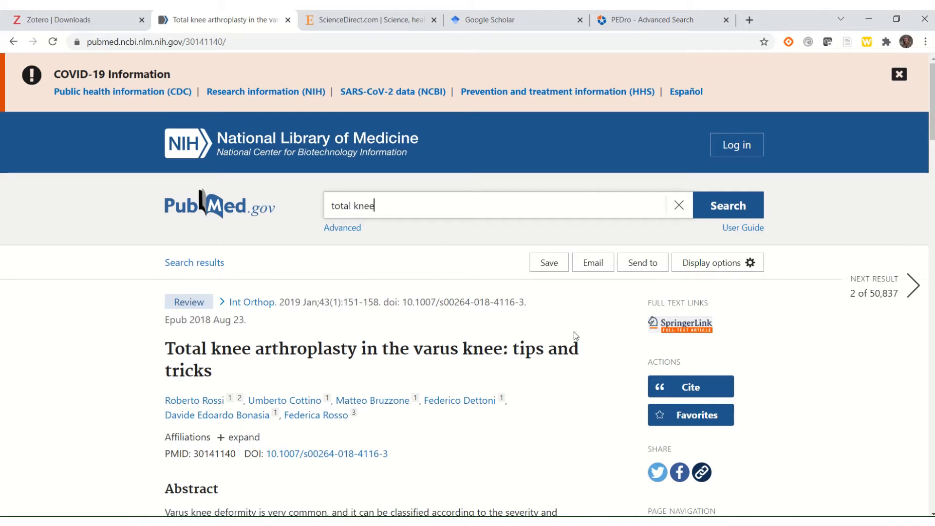
{"action": "left_click", "coordinate": [848, 44]}
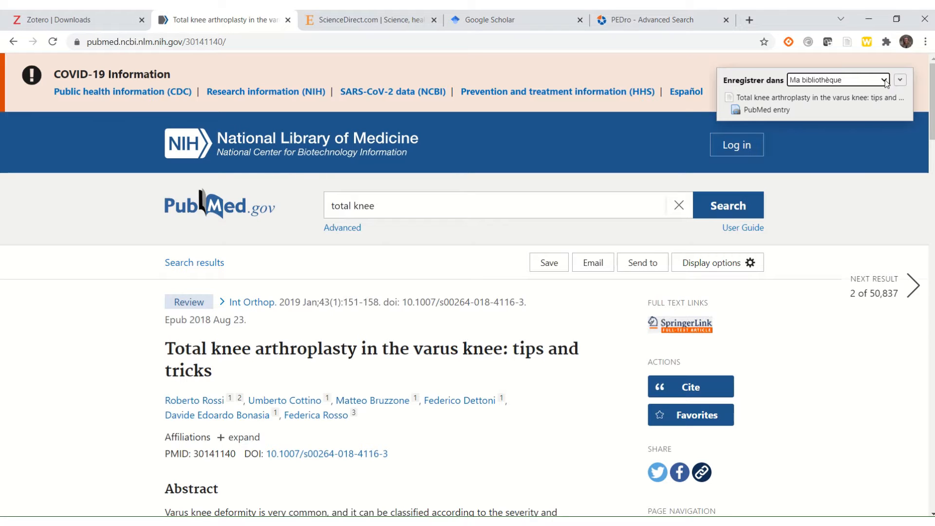
{"action": "key", "text": "alt+Tab"}
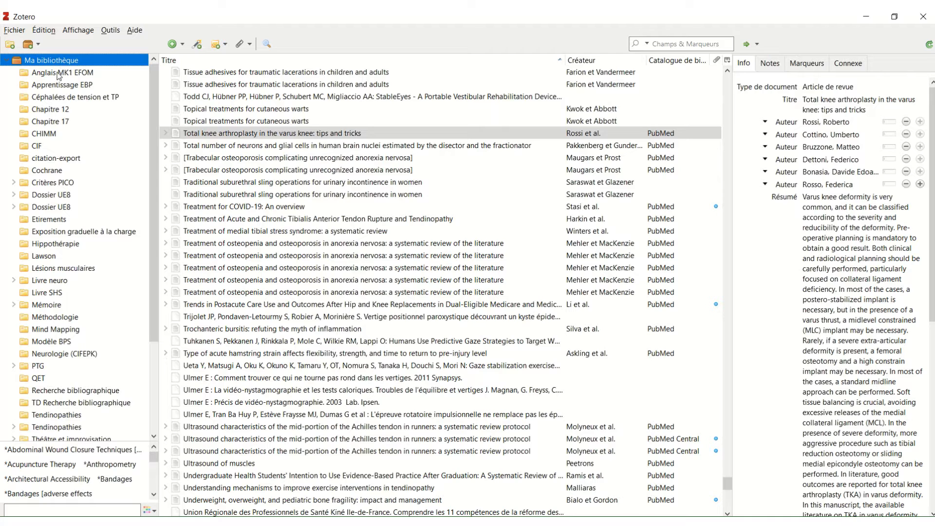
- Create a new collection named "Exemple" in Ma bibliothèque
{"action": "left_click", "coordinate": [9, 45]}
{"action": "type", "text": "Exem"}
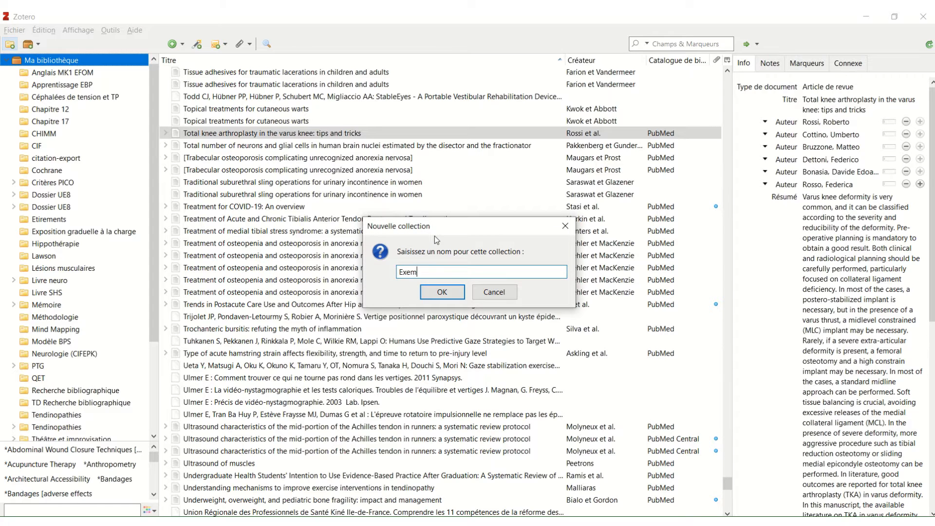
{"action": "type", "text": "ple"}
{"action": "left_click", "coordinate": [441, 292]}
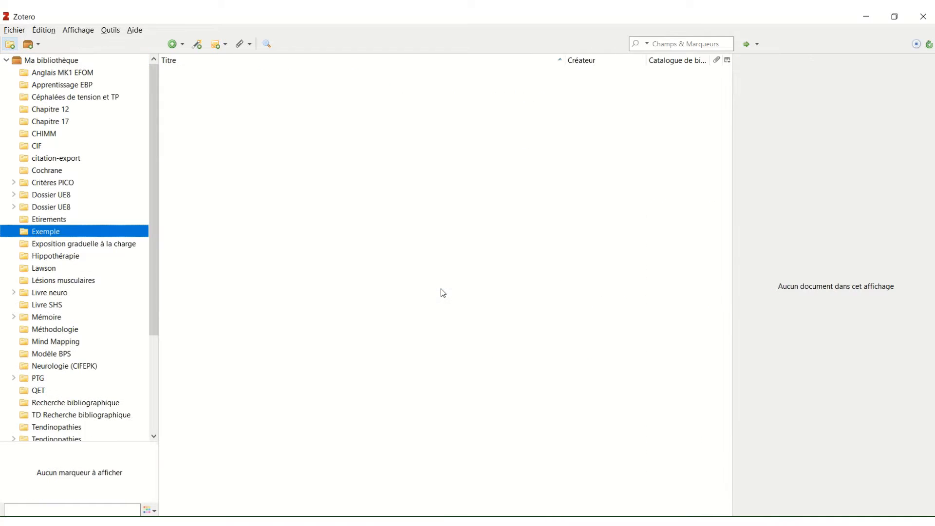
- Save the article open in the browser to the Exemple collection with the Zotero Connector and check it in the Zotero desktop app
{"action": "key", "text": "alt+Tab"}
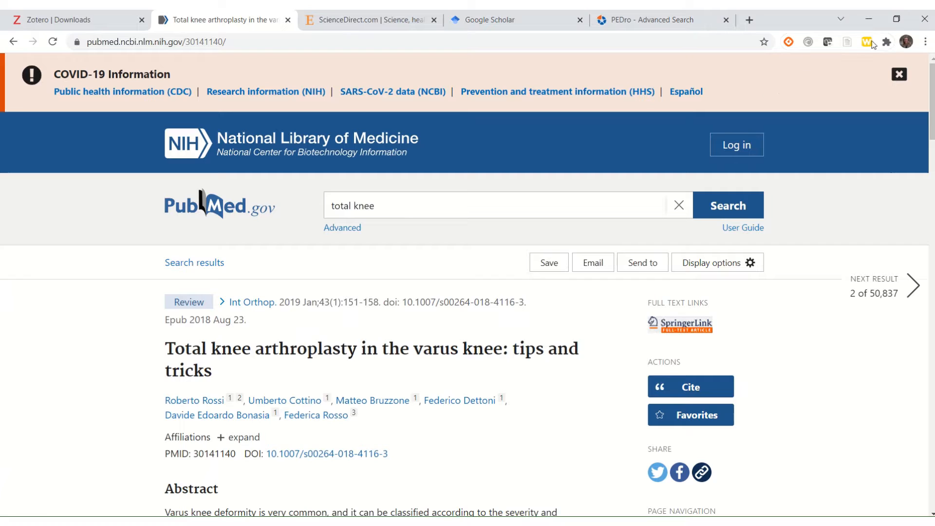
{"action": "left_click", "coordinate": [848, 43]}
{"action": "left_click", "coordinate": [849, 43]}
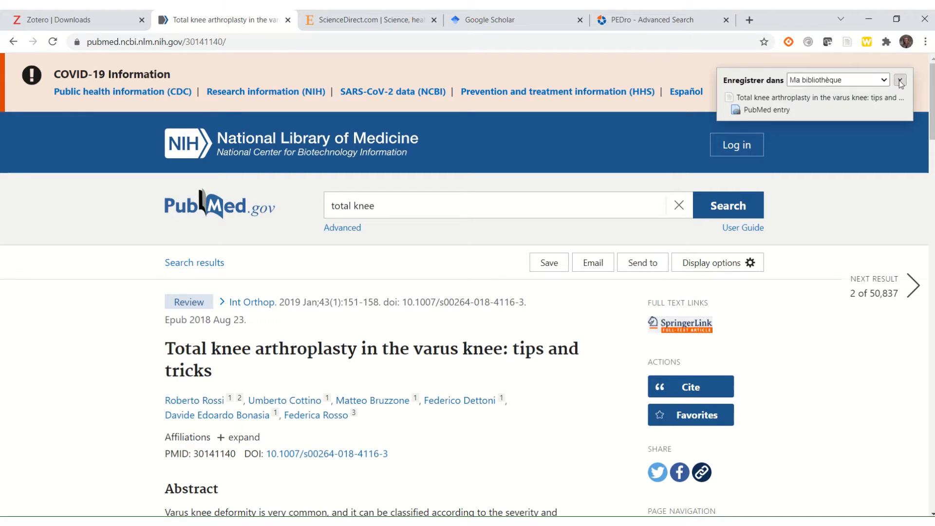
{"action": "left_click", "coordinate": [899, 80]}
{"action": "scroll", "coordinate": [835, 129], "scroll_direction": "down", "scroll_amount": 3}
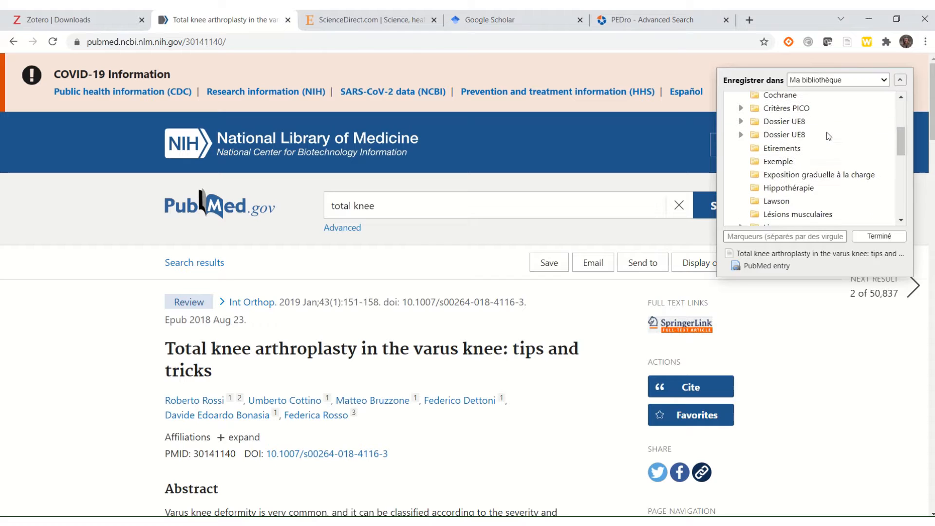
{"action": "left_click", "coordinate": [780, 161]}
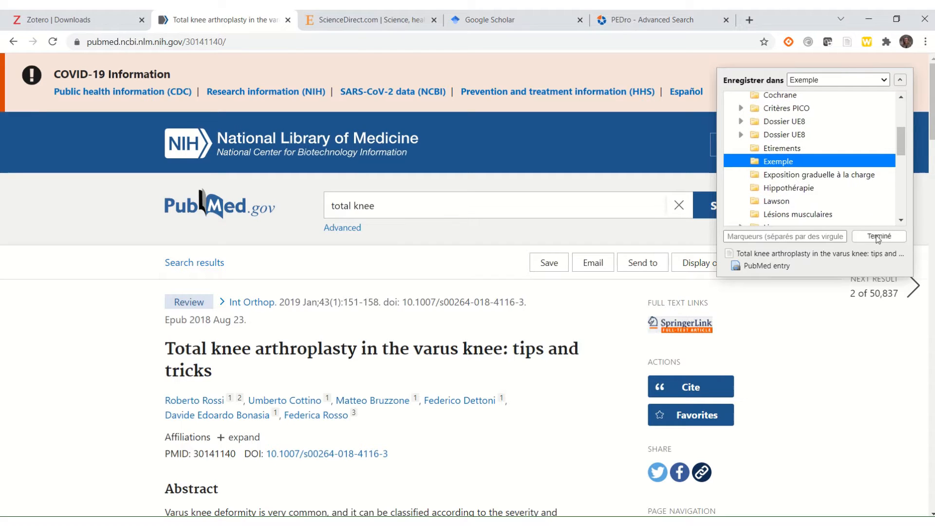
{"action": "left_click", "coordinate": [879, 237]}
{"action": "key", "text": "alt+Tab"}
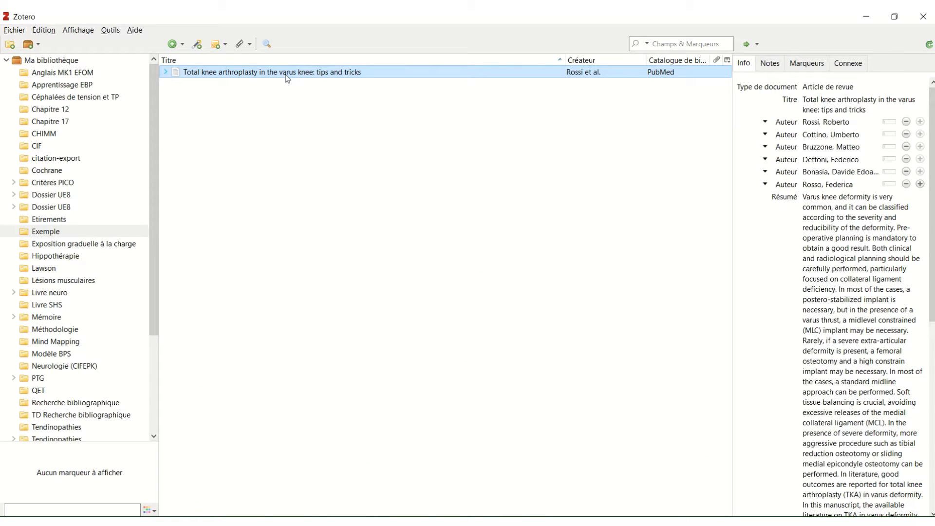
- Return to the PubMed results in the browser, select articles 1, 3 and 4, and preview them in the Zotero Item Selector without saving
{"action": "key", "text": "alt+Tab"}
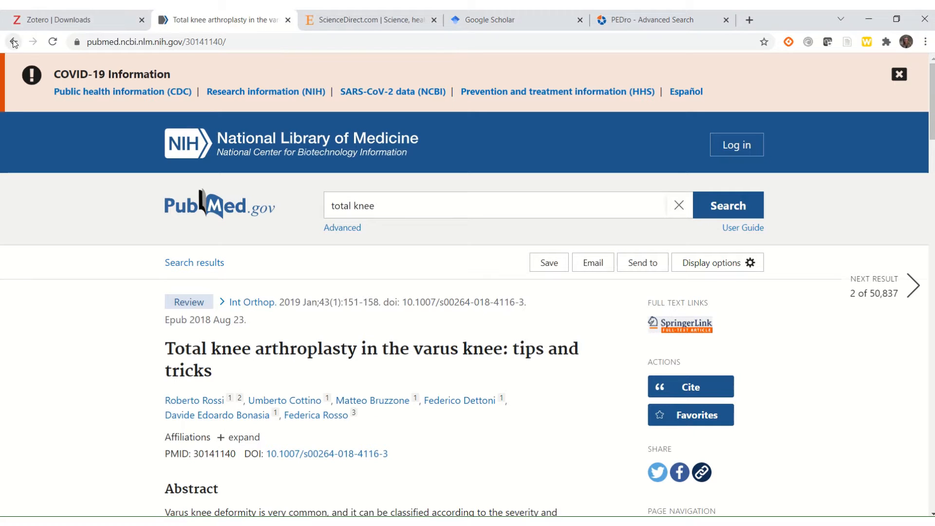
{"action": "left_click", "coordinate": [13, 42]}
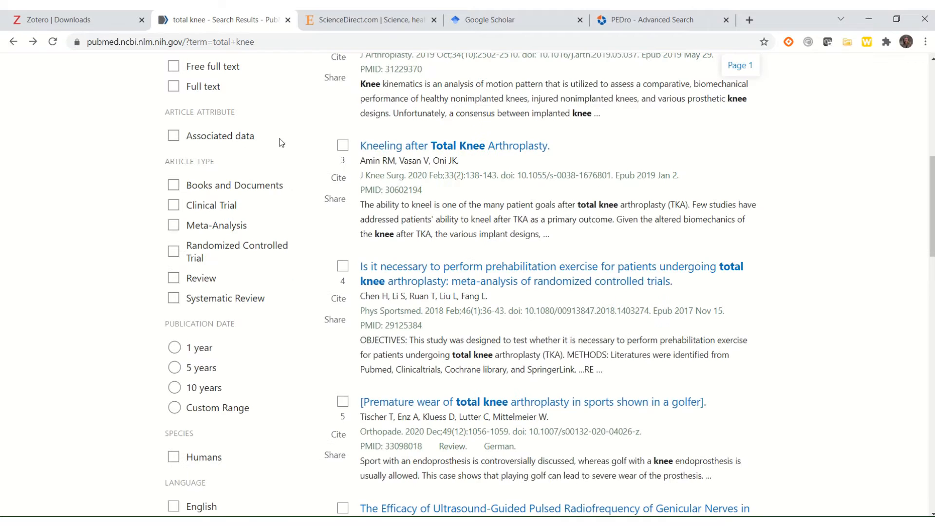
{"action": "scroll", "coordinate": [492, 245], "scroll_direction": "up", "scroll_amount": 3}
{"action": "left_click", "coordinate": [343, 88]}
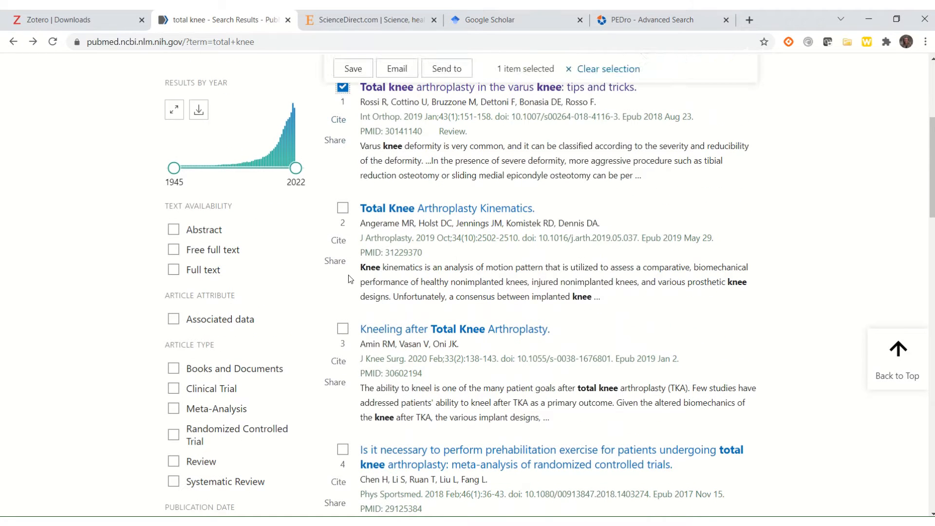
{"action": "left_click", "coordinate": [344, 330]}
{"action": "left_click", "coordinate": [343, 449]}
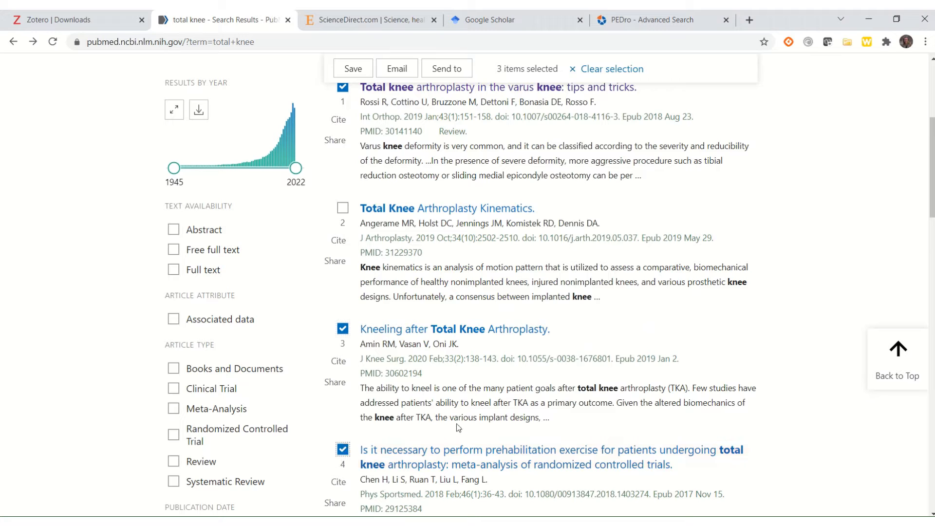
{"action": "left_click", "coordinate": [847, 44]}
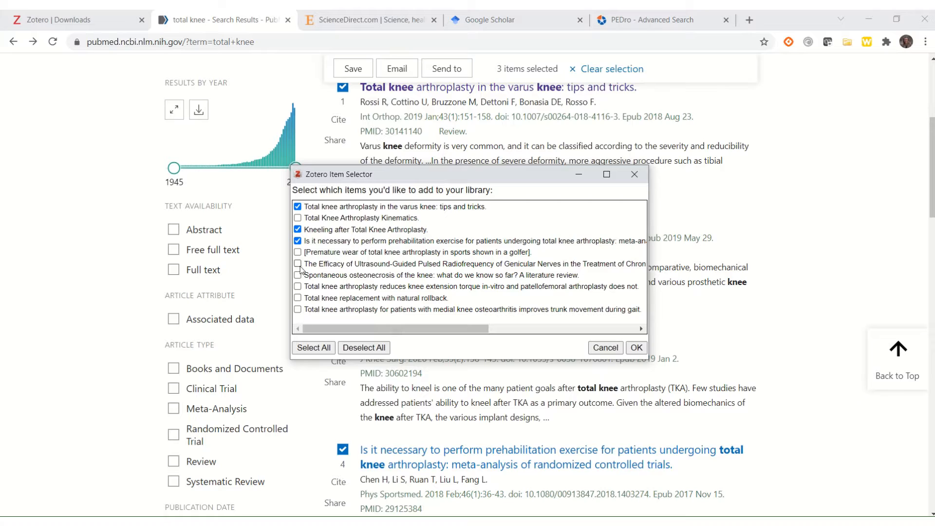
{"action": "left_click", "coordinate": [604, 349]}
- Load the second page of PubMed results below the first ten articles
{"action": "scroll", "coordinate": [763, 266], "scroll_direction": "down", "scroll_amount": 12}
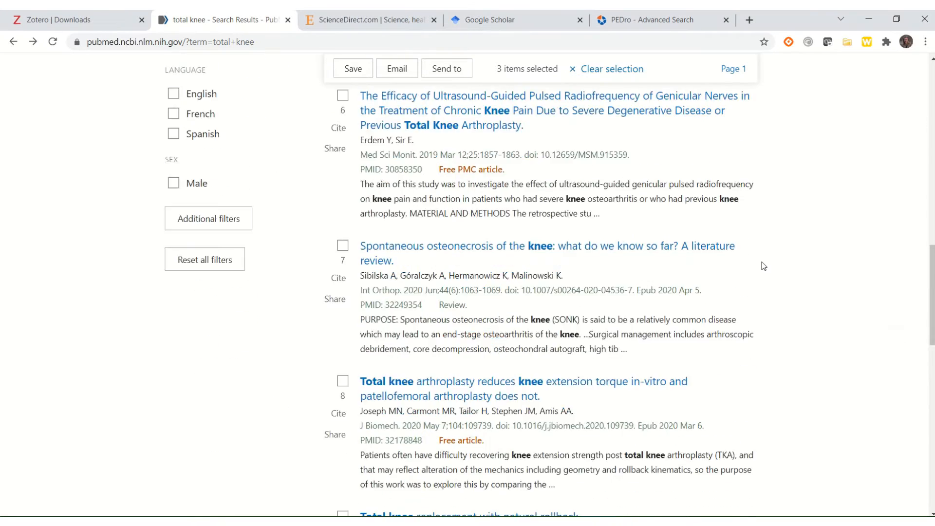
{"action": "scroll", "coordinate": [764, 266], "scroll_direction": "down", "scroll_amount": 10}
{"action": "left_click", "coordinate": [558, 244]}
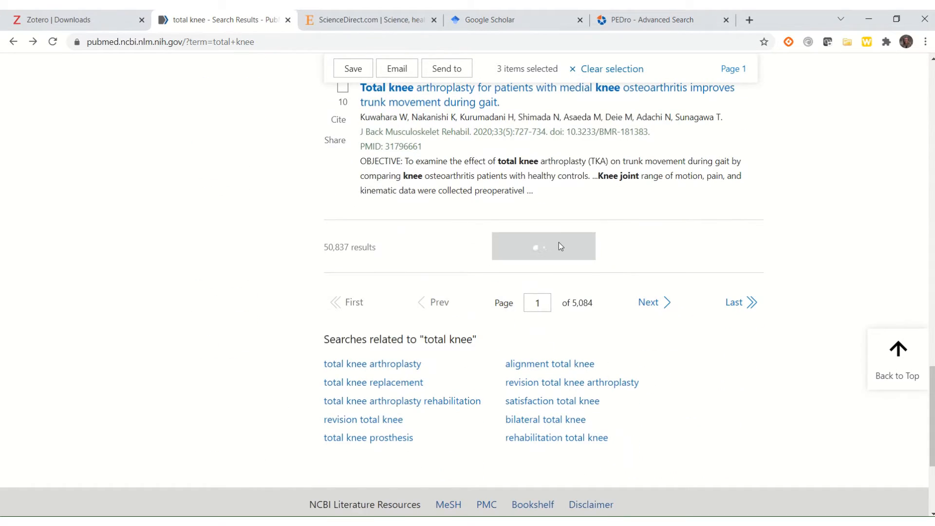
{"action": "scroll", "coordinate": [583, 252], "scroll_direction": "down", "scroll_amount": 12}
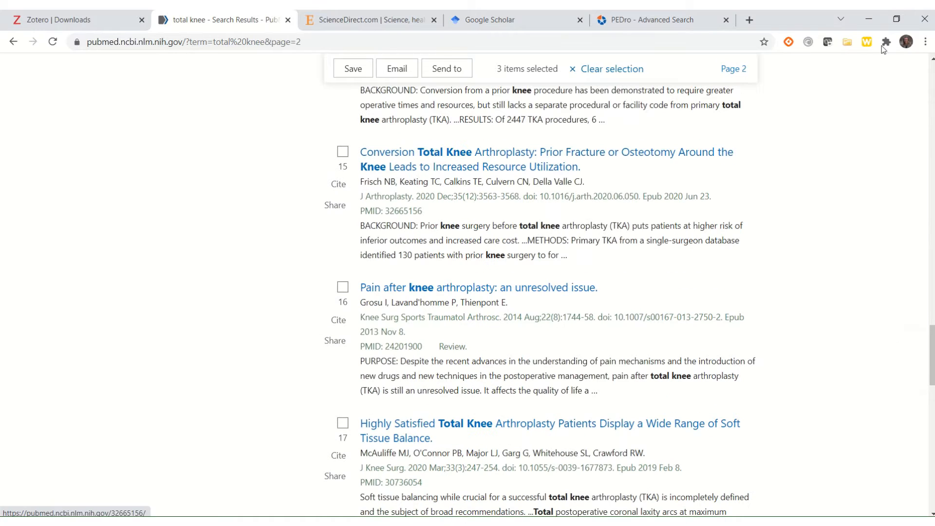
- Save the preselected articles to Exemple, adding "Highly Satisfied Total Knee", "Conversion Total Knee Arthroplasty Needs Its Own" and "Computational analysis of knee joint stability"
{"action": "left_click", "coordinate": [847, 42]}
{"action": "scroll", "coordinate": [397, 272], "scroll_direction": "down", "scroll_amount": 3}
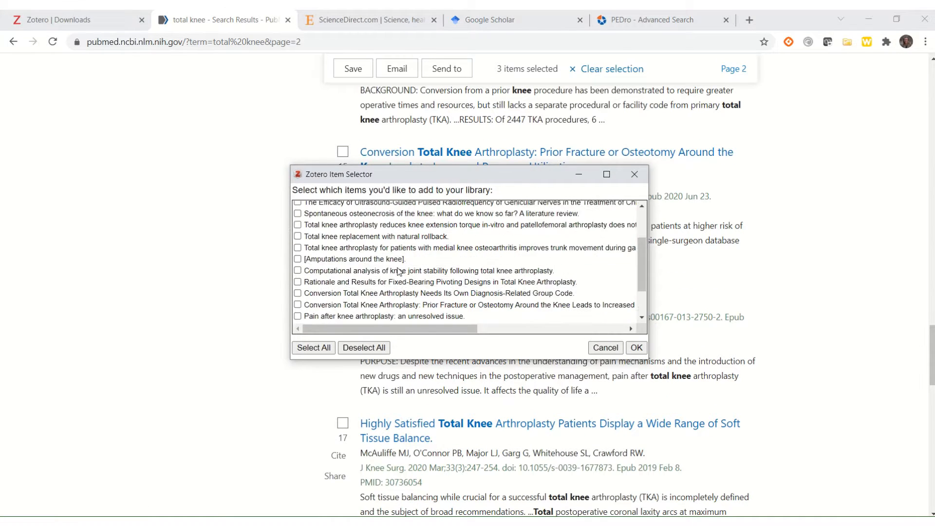
{"action": "scroll", "coordinate": [397, 272], "scroll_direction": "down", "scroll_amount": 2}
{"action": "left_click", "coordinate": [298, 280]}
{"action": "left_click", "coordinate": [297, 245]}
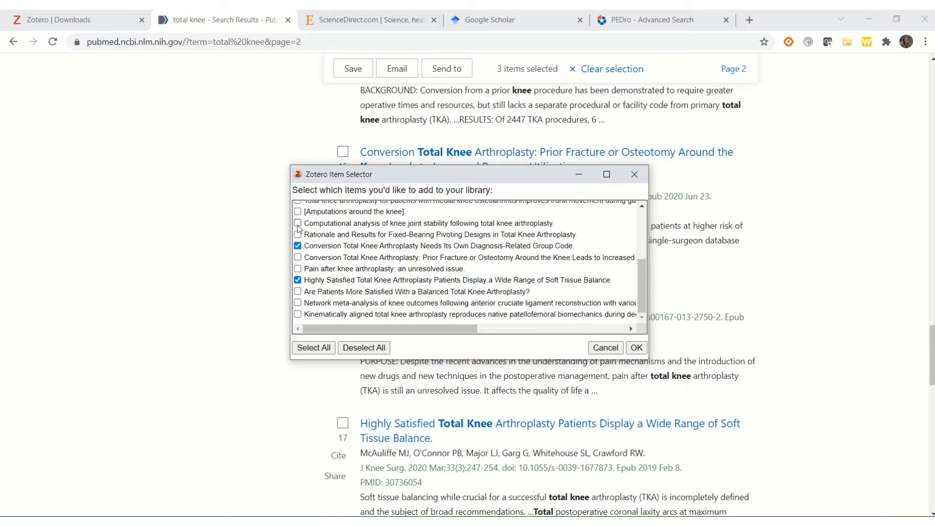
{"action": "left_click", "coordinate": [298, 223]}
{"action": "left_click", "coordinate": [638, 349]}
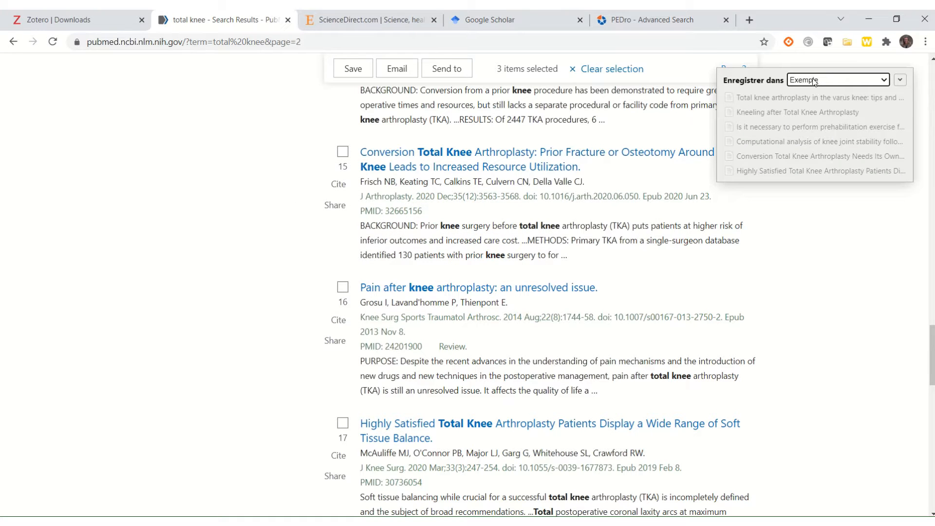
- Switch to the Zotero desktop app and examine the additional column options for the item list, including Catalogue de bibliothèque
{"action": "key", "text": "alt+Tab"}
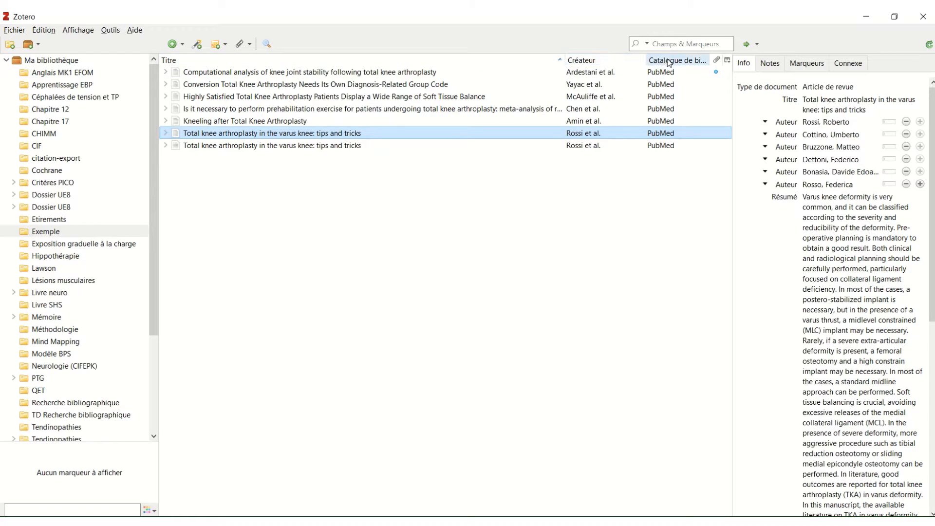
{"action": "left_click", "coordinate": [729, 62]}
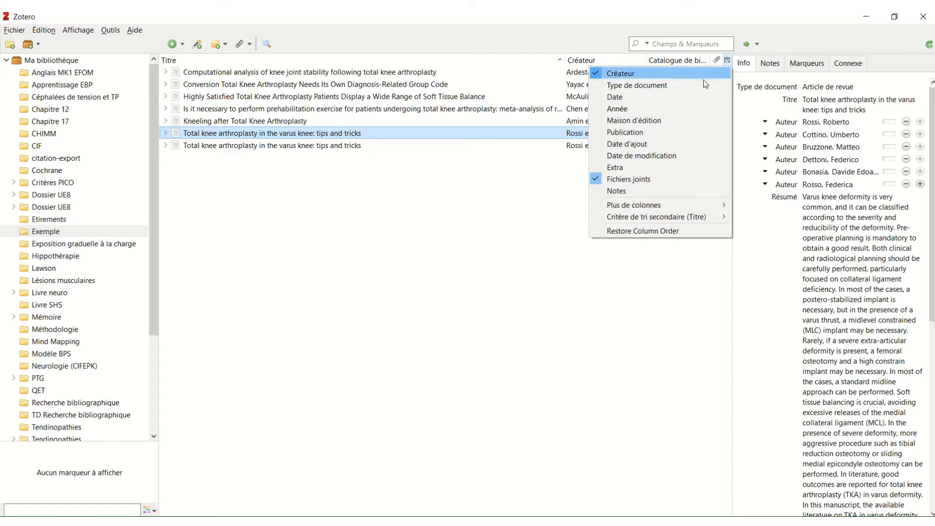
{"action": "mouse_move", "coordinate": [691, 203]}
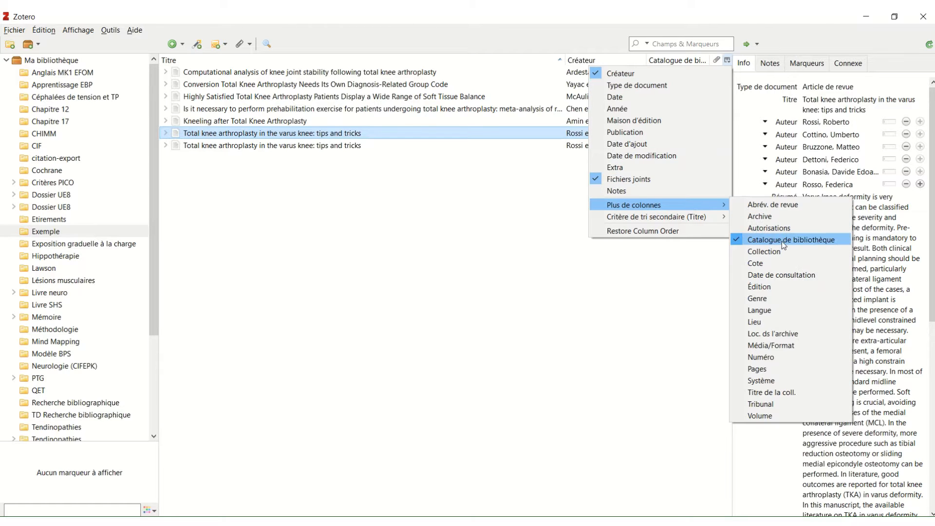
{"action": "left_click", "coordinate": [682, 62]}
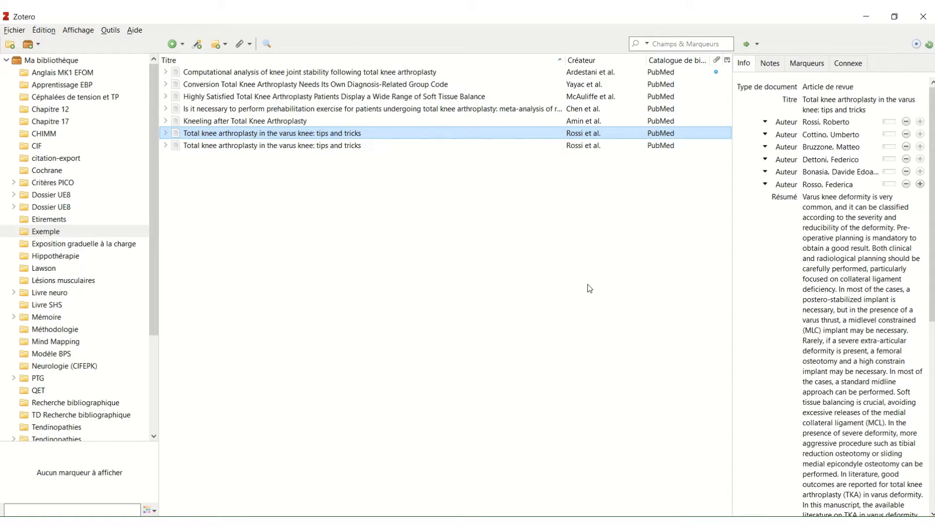
- Move the selected duplicate of "Total knee arthroplasty in the varus knee: tips and tricks" to the trash
{"action": "right_click", "coordinate": [343, 132]}
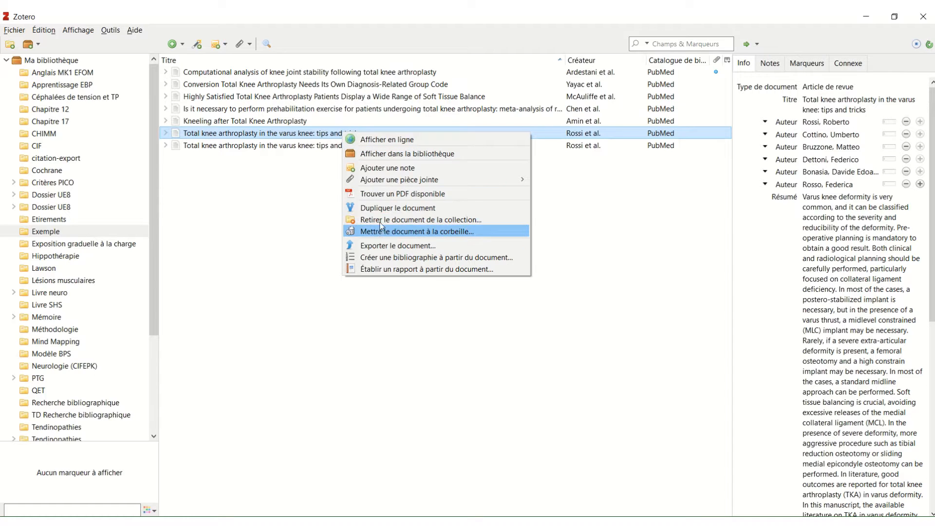
{"action": "left_click", "coordinate": [414, 232]}
{"action": "left_click", "coordinate": [448, 287]}
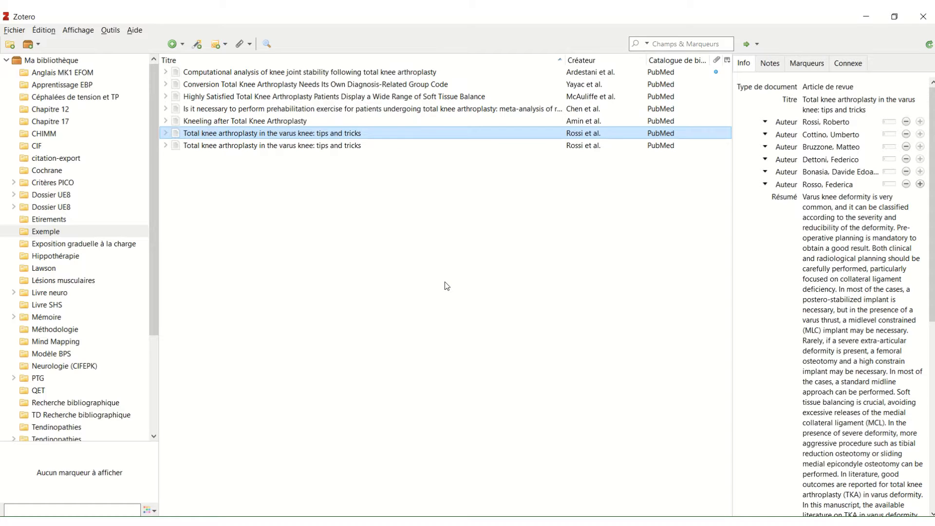
- Switch to the browser and search ScienceDirect for the keyword "knee"
{"action": "key", "text": "alt+Tab"}
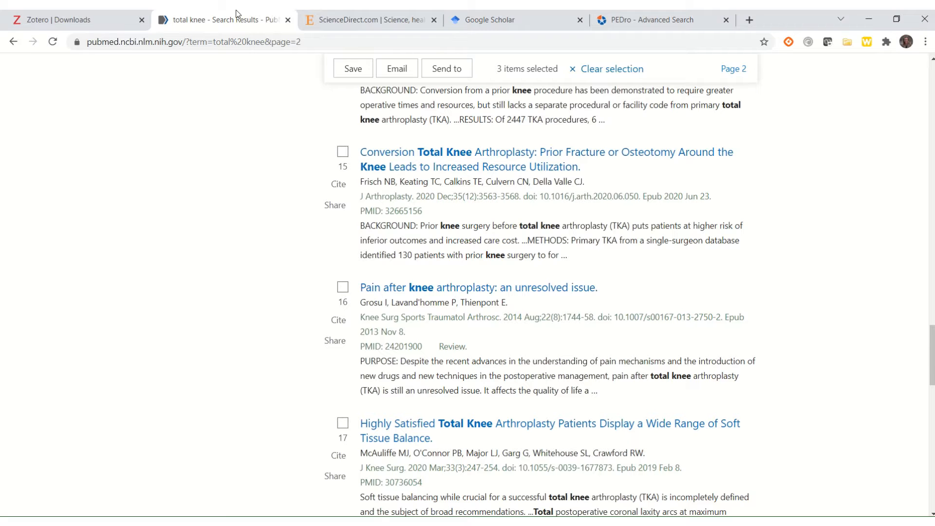
{"action": "left_click", "coordinate": [317, 20]}
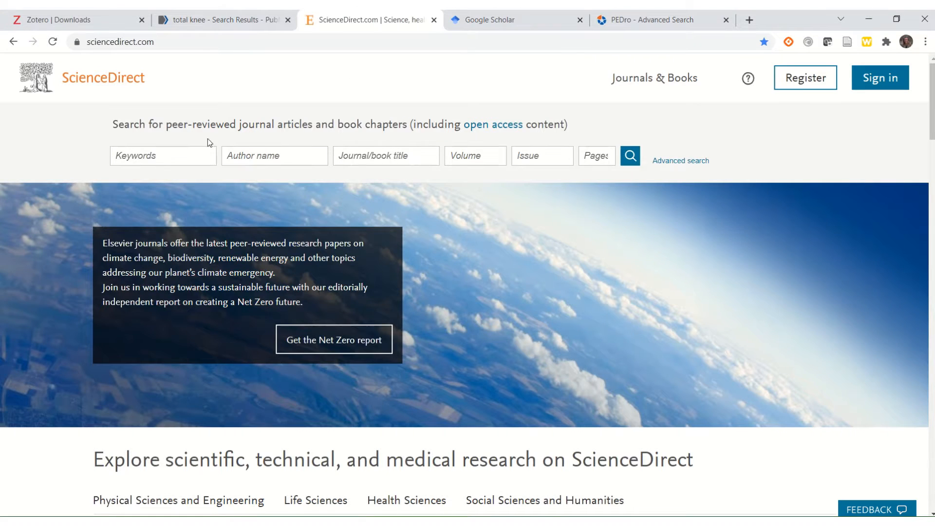
{"action": "left_click", "coordinate": [163, 152]}
{"action": "type", "text": "knee"}
{"action": "key", "text": "Return"}
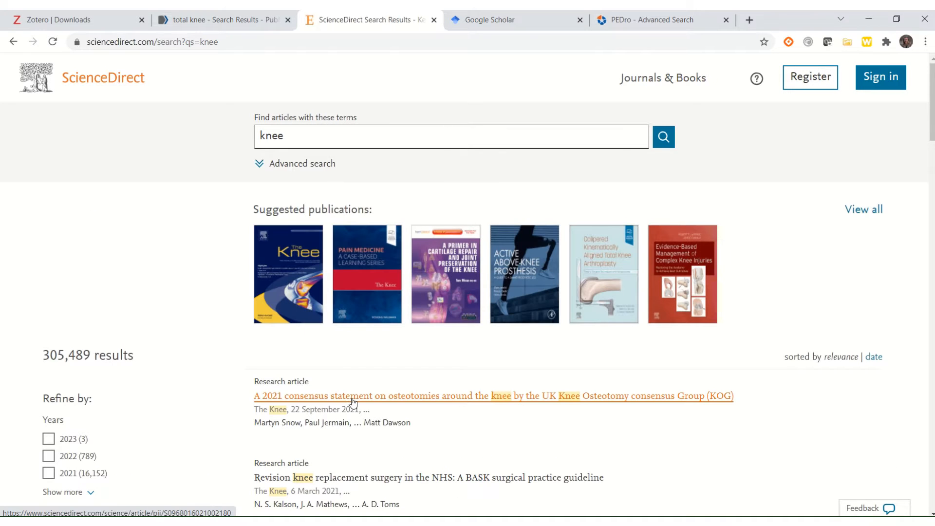
- Open the ScienceDirect article "A 2021 consensus statement on osteotomies around the knee", save it to Exemple with the Zotero Connector and check it in Zotero
{"action": "left_click", "coordinate": [353, 403]}
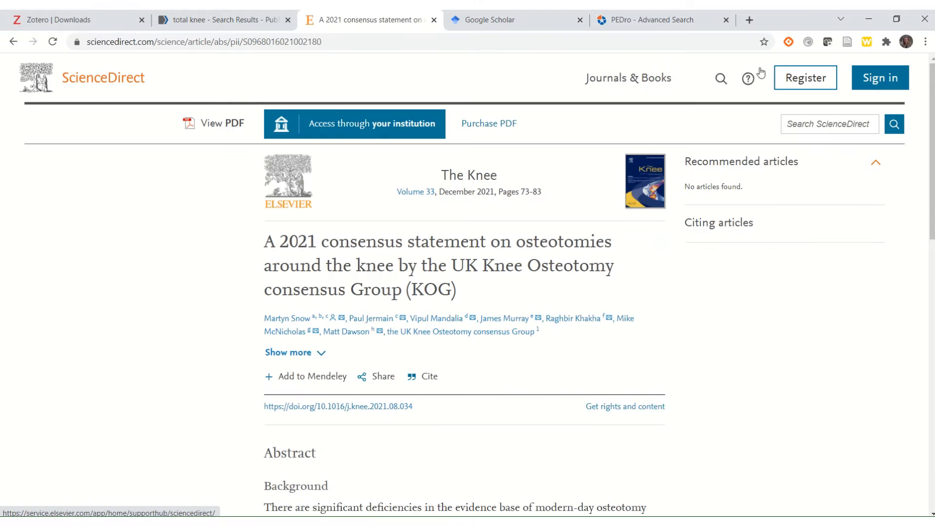
{"action": "left_click", "coordinate": [848, 42]}
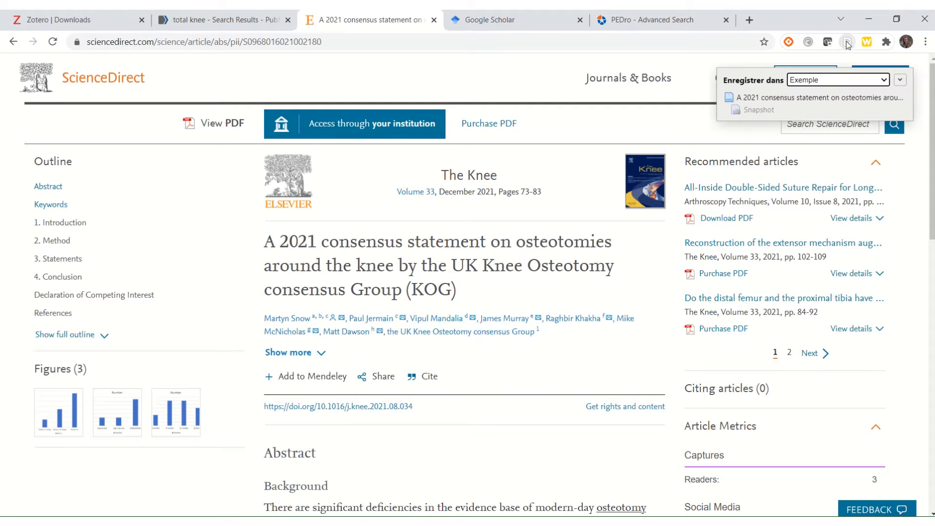
{"action": "key", "text": "alt+Tab"}
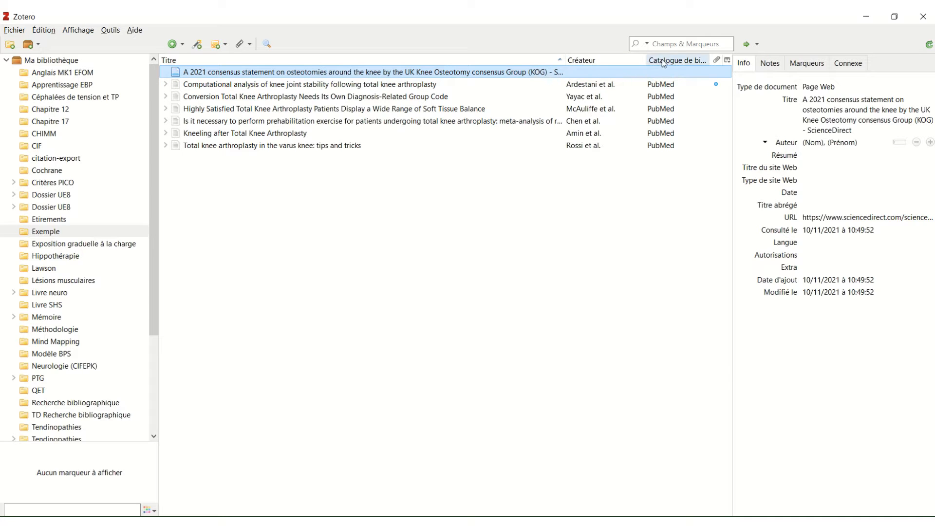
- Return to the ScienceDirect results and save "Investigation and management of prosthetic joint infection", "French Hip & Knee Society classification" and "Comparison of Cruciate-Sacrificing" to Exemple
{"action": "key", "text": "alt+Tab"}
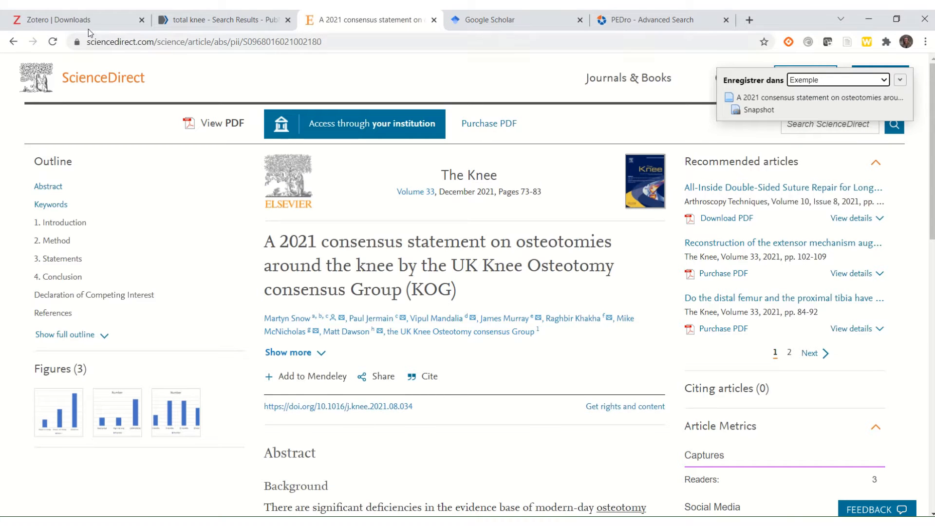
{"action": "left_click", "coordinate": [13, 42]}
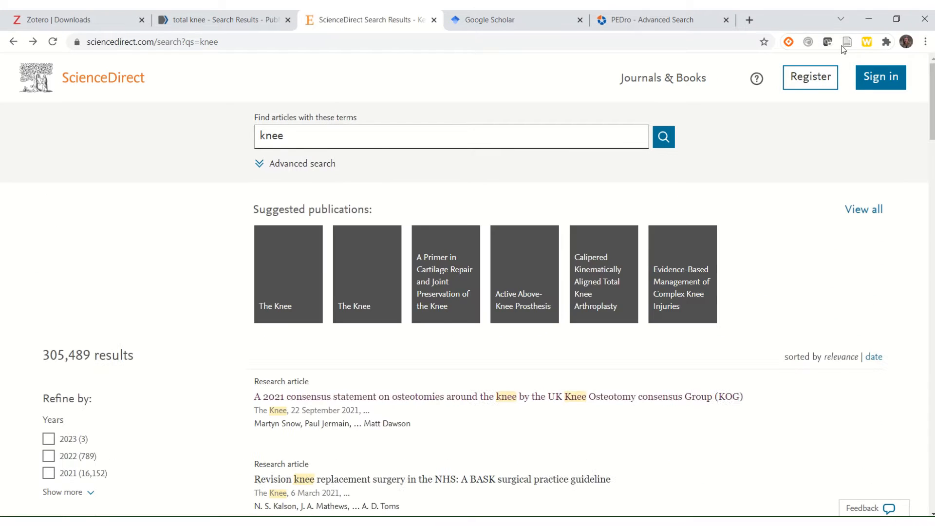
{"action": "left_click", "coordinate": [846, 42]}
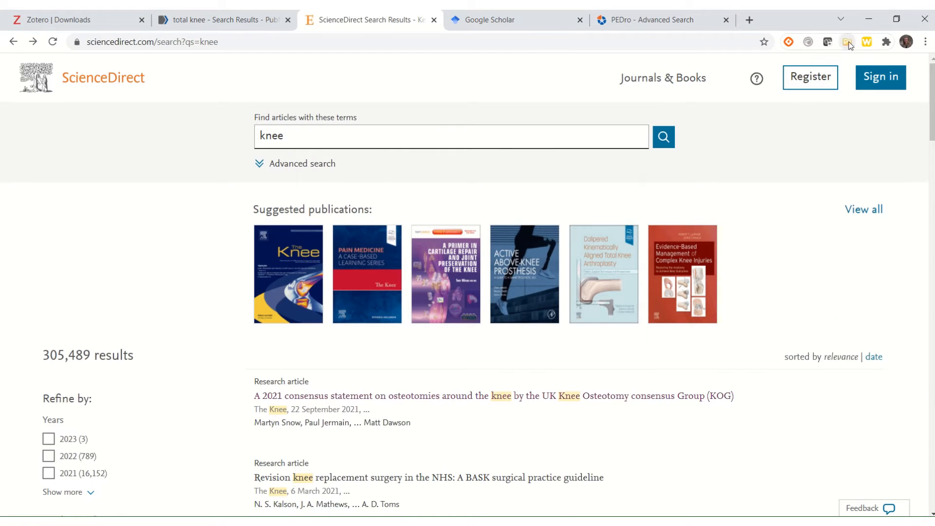
{"action": "left_click", "coordinate": [298, 230]}
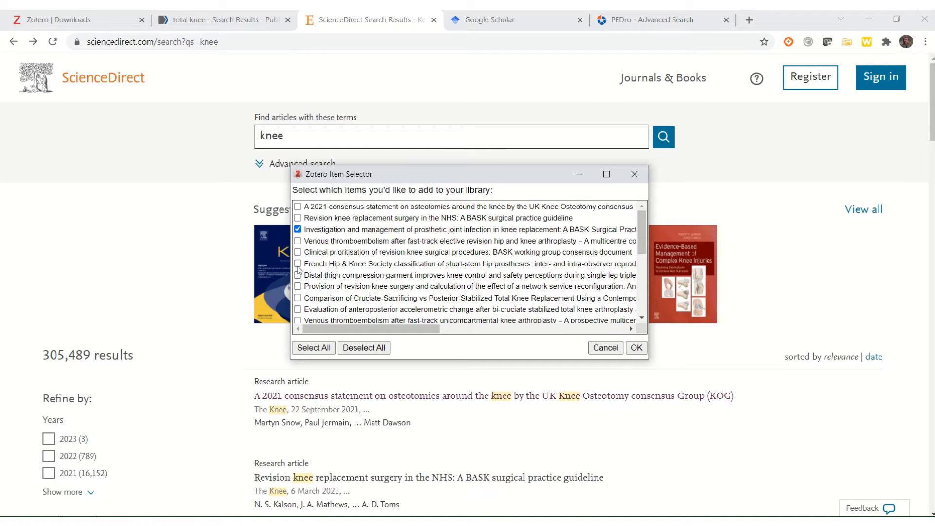
{"action": "left_click", "coordinate": [298, 263]}
{"action": "left_click", "coordinate": [298, 298]}
{"action": "left_click", "coordinate": [643, 346]}
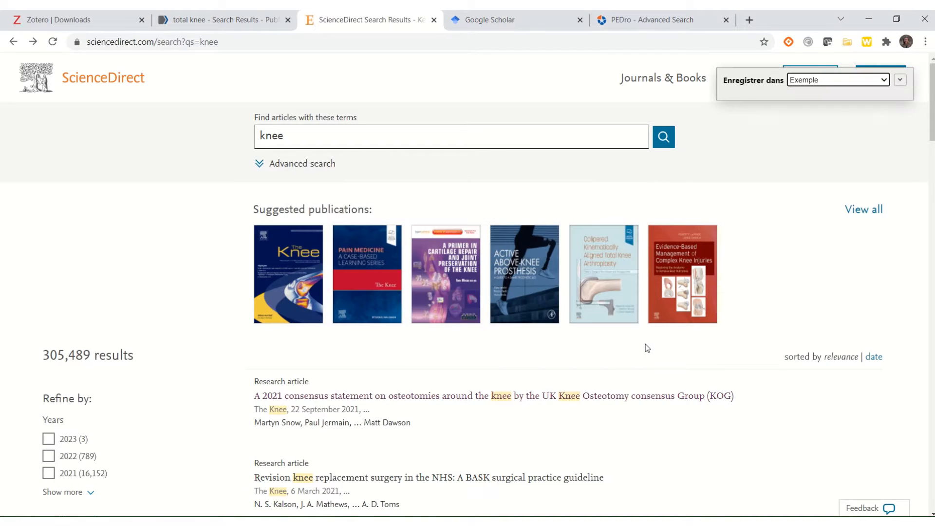
{"action": "left_click", "coordinate": [884, 81]}
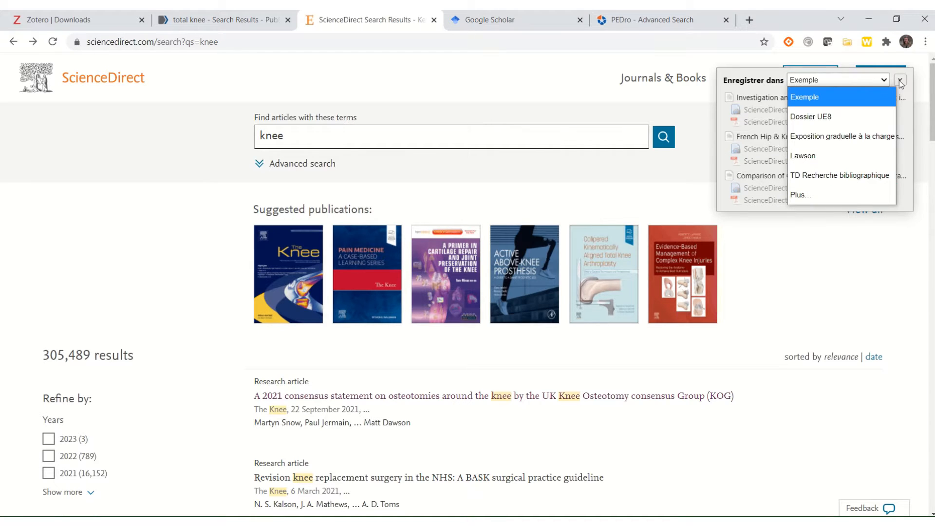
- Switch to the Zotero desktop app and review the three newly added ScienceDirect references in Exemple
{"action": "key", "text": "alt+Tab"}
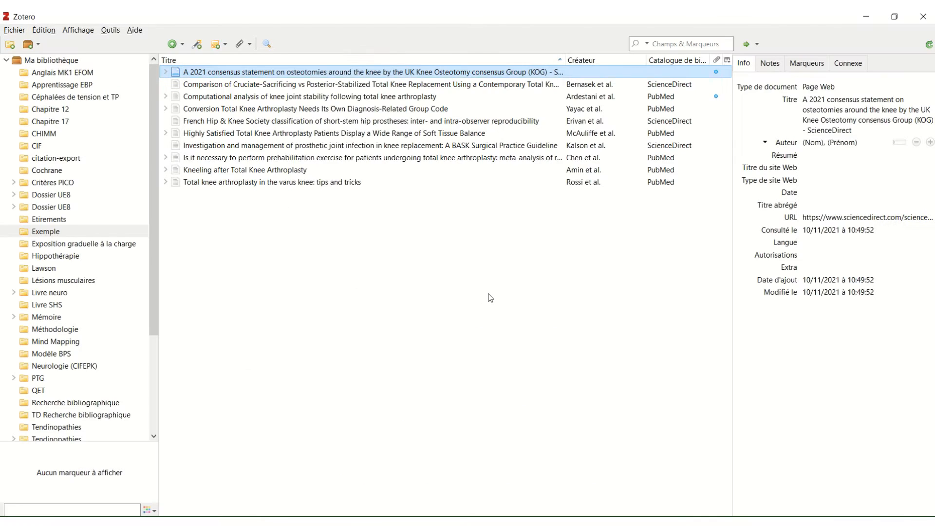
{"action": "left_click", "coordinate": [688, 87]}
{"action": "left_click", "coordinate": [685, 121]}
{"action": "left_click", "coordinate": [684, 145]}
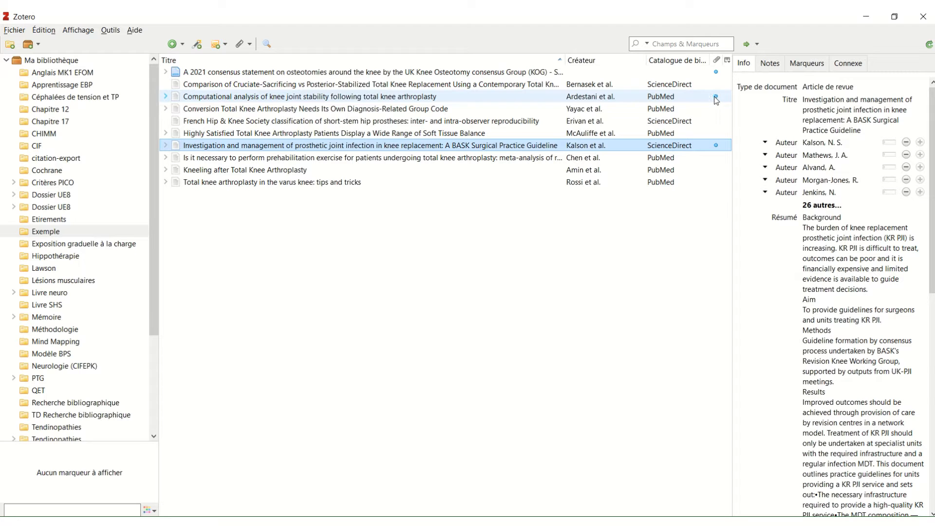
- Open the PDF attached to "Computational analysis of knee joint stability following total knee arthroplasty", look it over, and close it to return to Zotero
{"action": "left_click", "coordinate": [362, 100]}
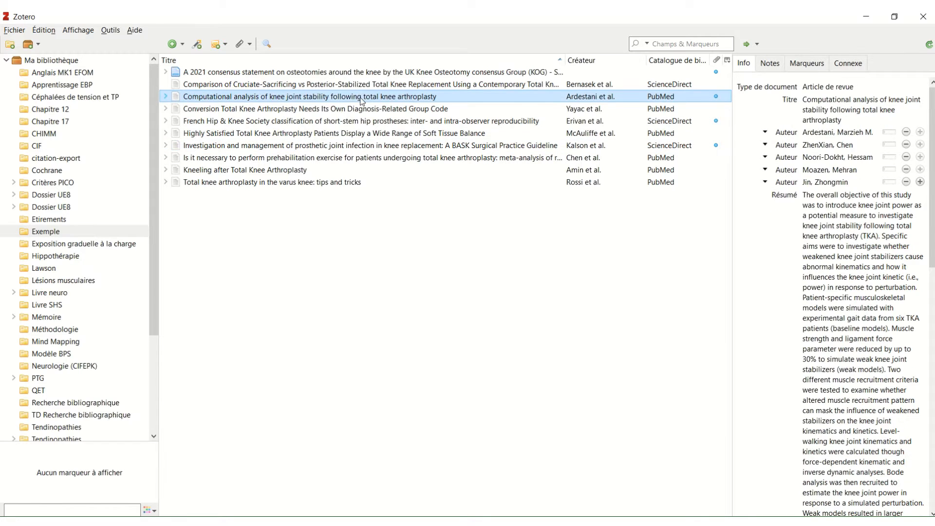
{"action": "double_click", "coordinate": [362, 100]}
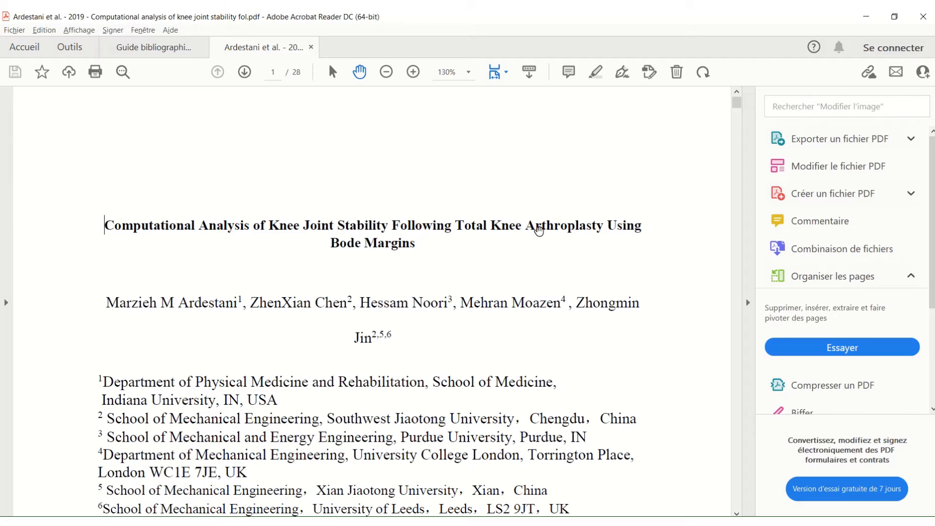
{"action": "scroll", "coordinate": [416, 221], "scroll_direction": "down", "scroll_amount": 8}
{"action": "scroll", "coordinate": [415, 207], "scroll_direction": "up", "scroll_amount": 7}
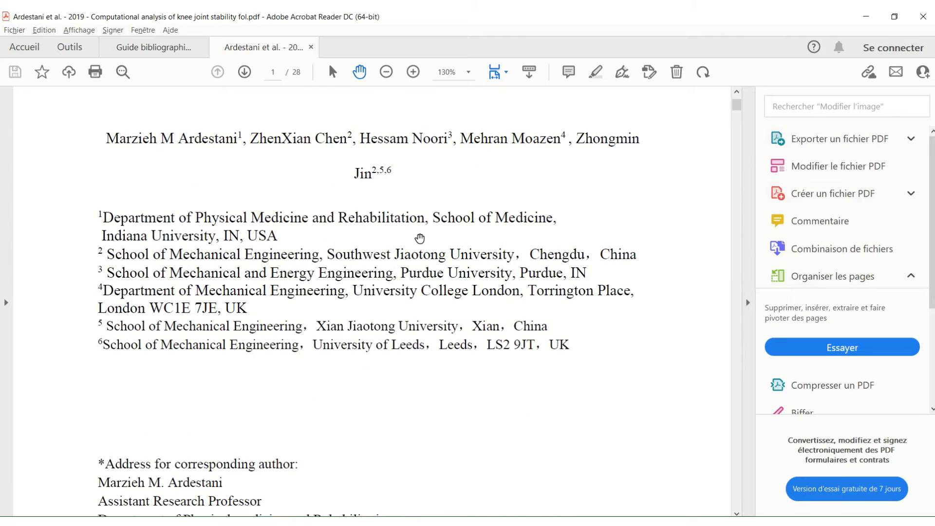
{"action": "left_click", "coordinate": [312, 47]}
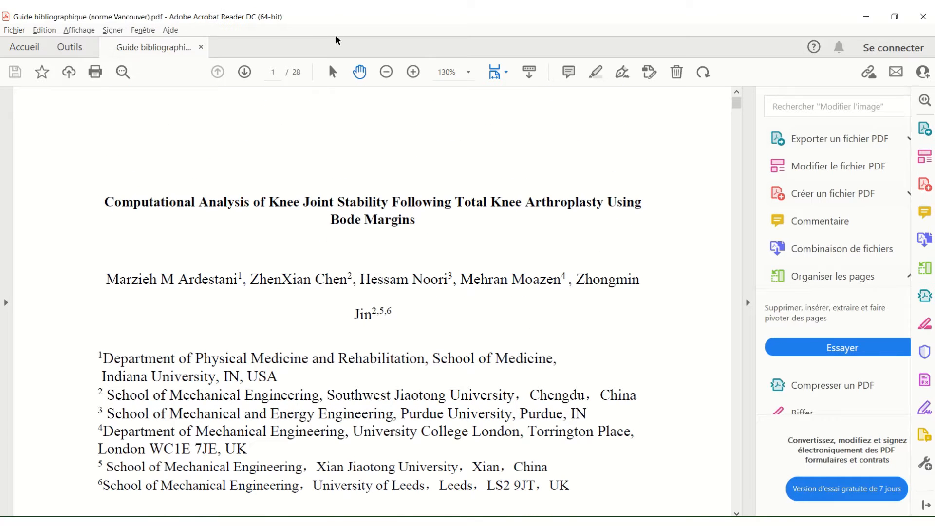
{"action": "left_click", "coordinate": [867, 17]}
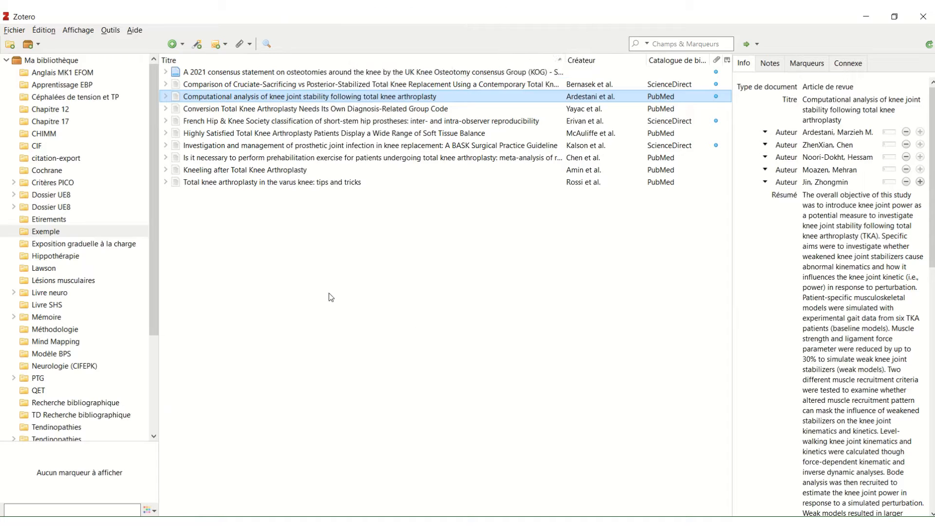
- Switch to the browser and search Google Scholar for "knee"
{"action": "key", "text": "alt+Tab"}
{"action": "key", "text": "alt+Tab"}
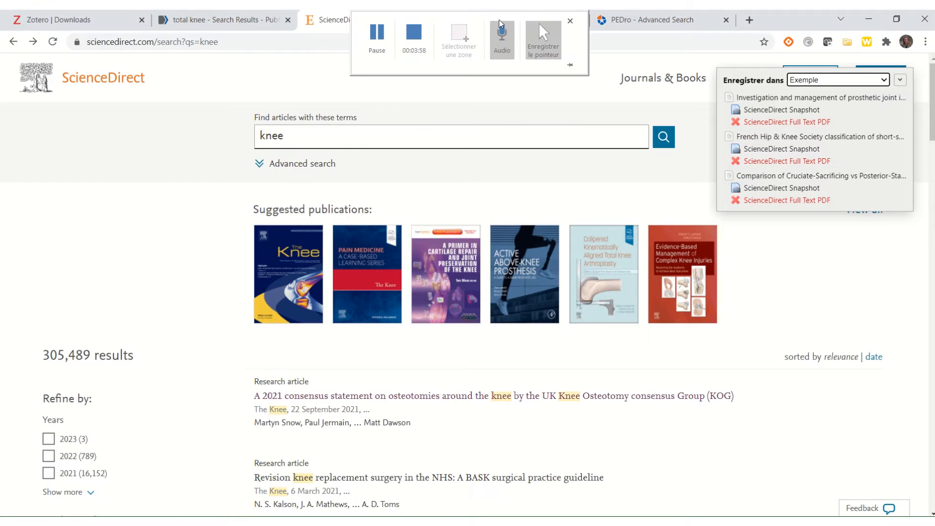
{"action": "left_click", "coordinate": [508, 20]}
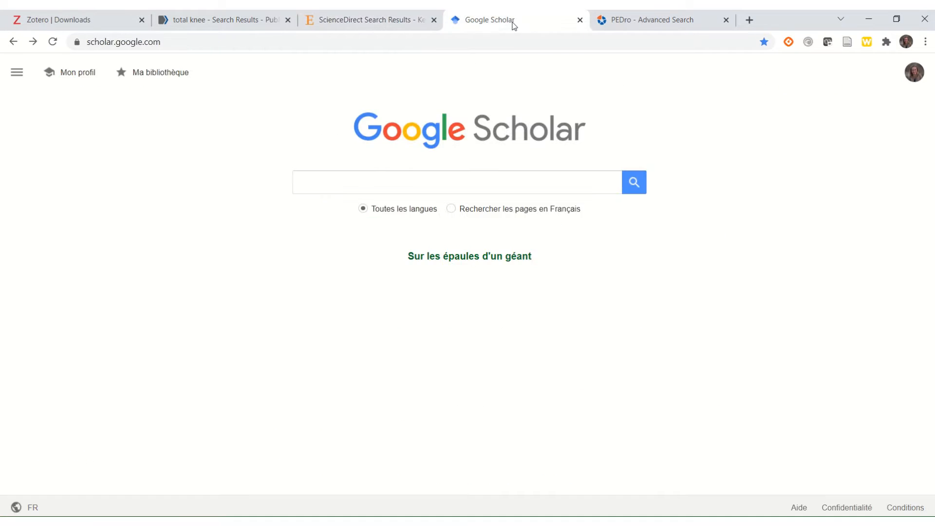
{"action": "left_click", "coordinate": [393, 178]}
{"action": "type", "text": "knee"}
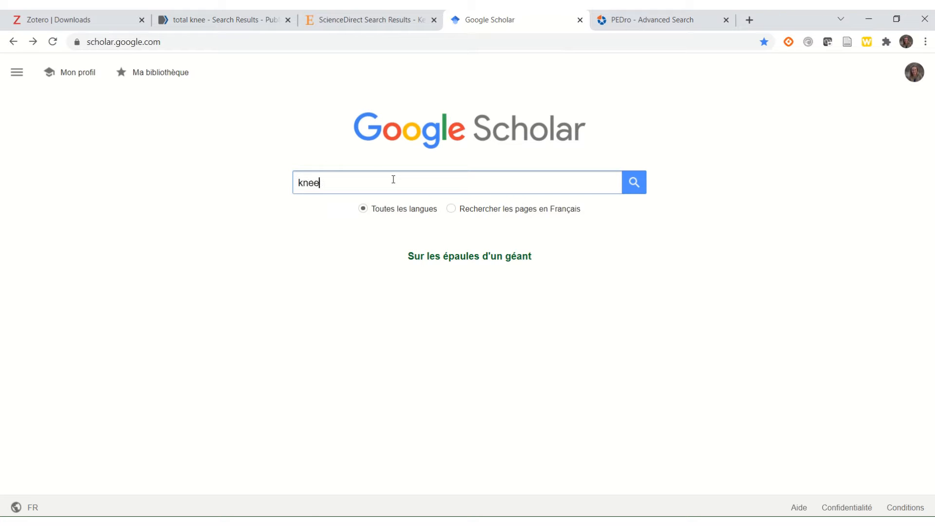
{"action": "key", "text": "Return"}
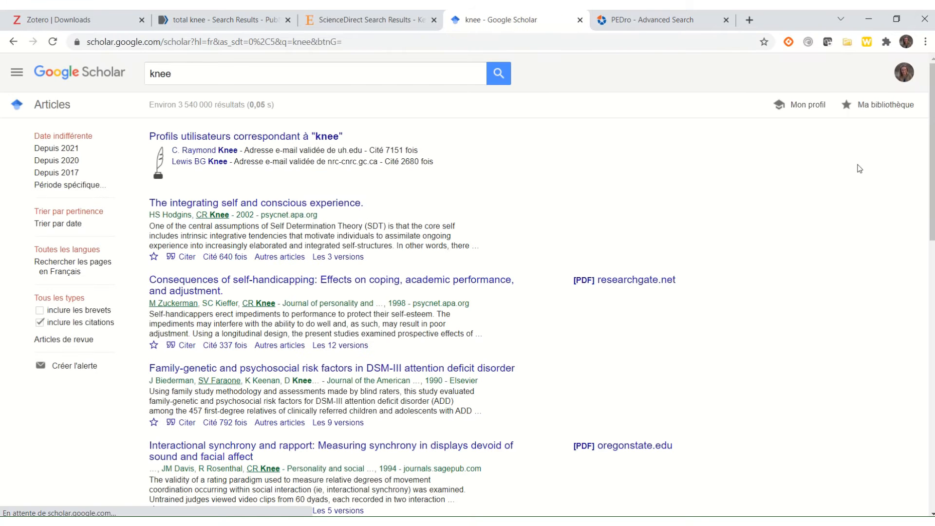
- Save "Interactional synchrony and rapport" and "Implicit theories of relationships" from the Google Scholar results to Exemple and check them in the Zotero desktop app
{"action": "left_click", "coordinate": [848, 43]}
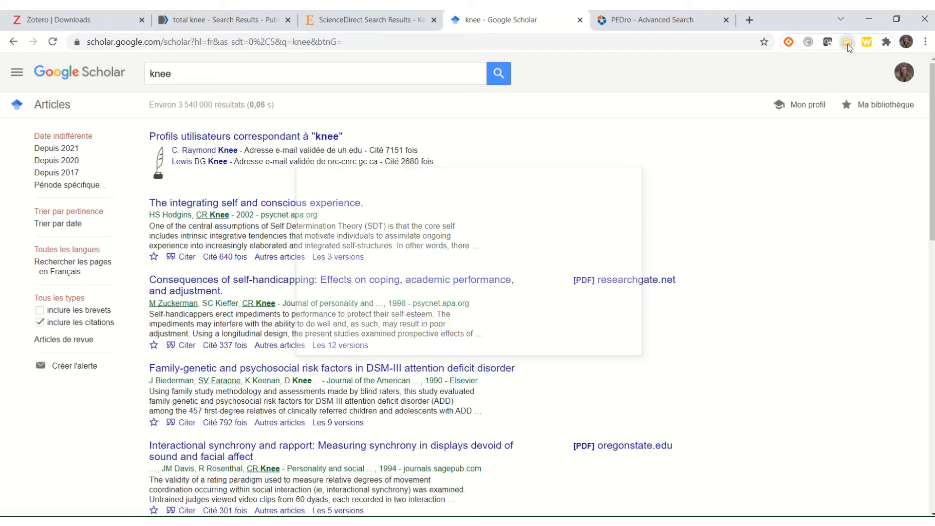
{"action": "left_click", "coordinate": [298, 241]}
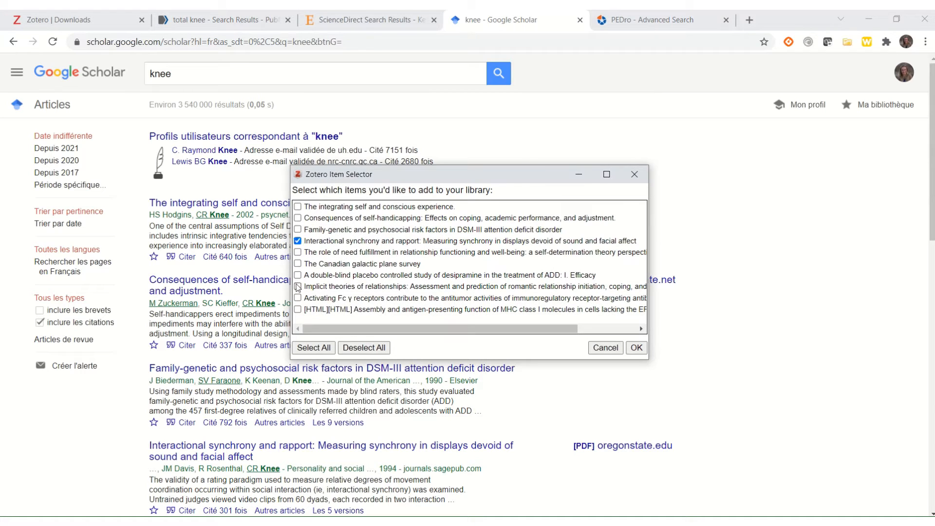
{"action": "left_click", "coordinate": [298, 286]}
{"action": "left_click", "coordinate": [637, 348]}
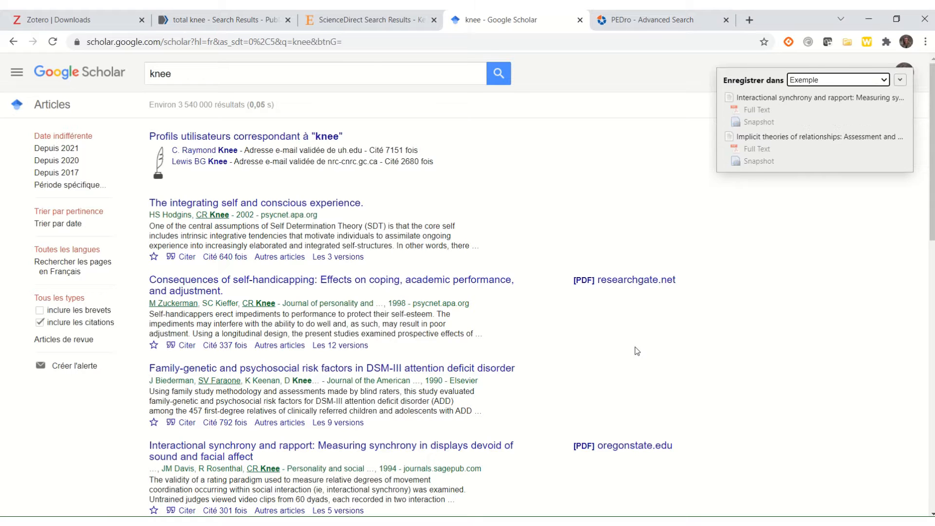
{"action": "key", "text": "alt+Tab"}
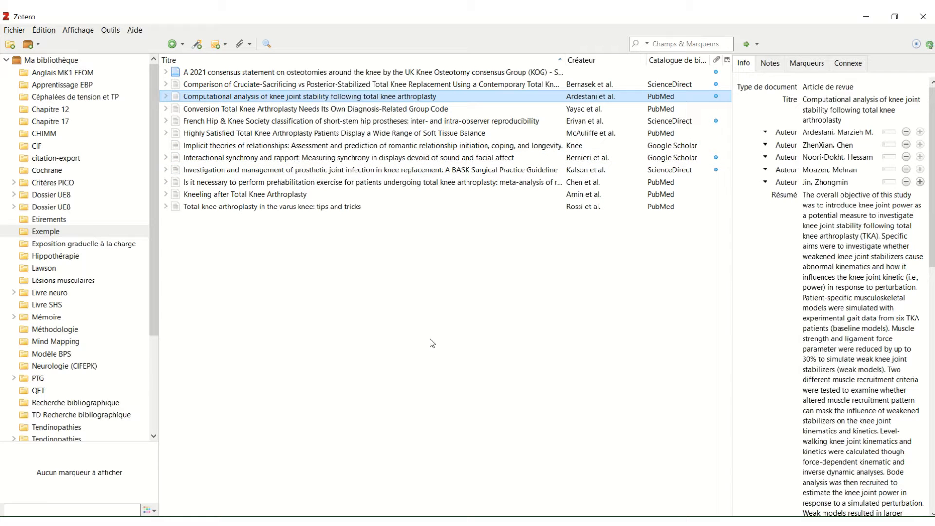
- Switch to the browser and run a PEDro advanced search with "knee" as the Abstract & Title term
{"action": "key", "text": "alt+Tab"}
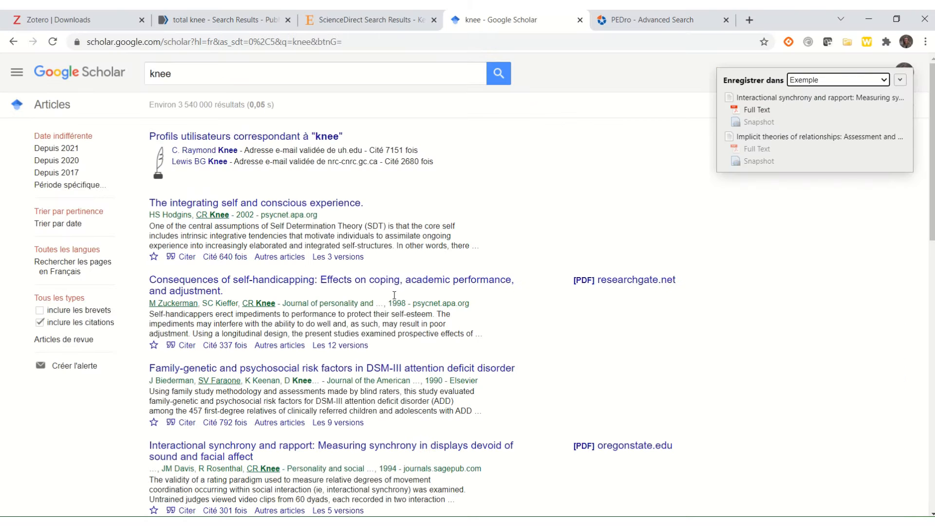
{"action": "left_click", "coordinate": [634, 20]}
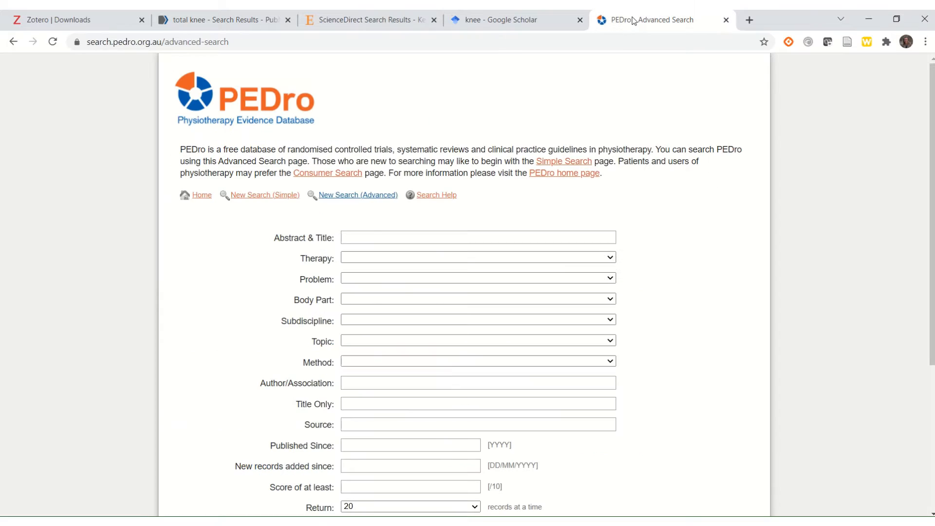
{"action": "left_click", "coordinate": [382, 234]}
{"action": "type", "text": "knee"}
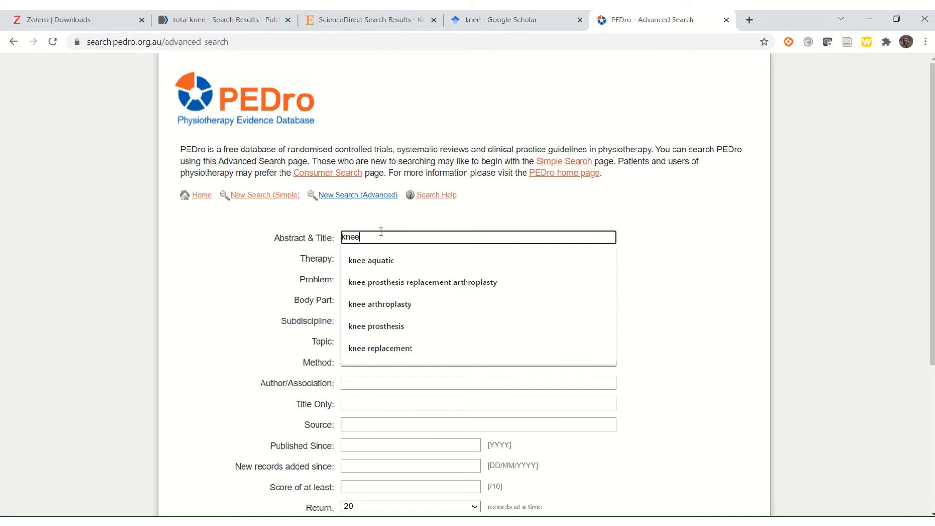
{"action": "key", "text": "Return"}
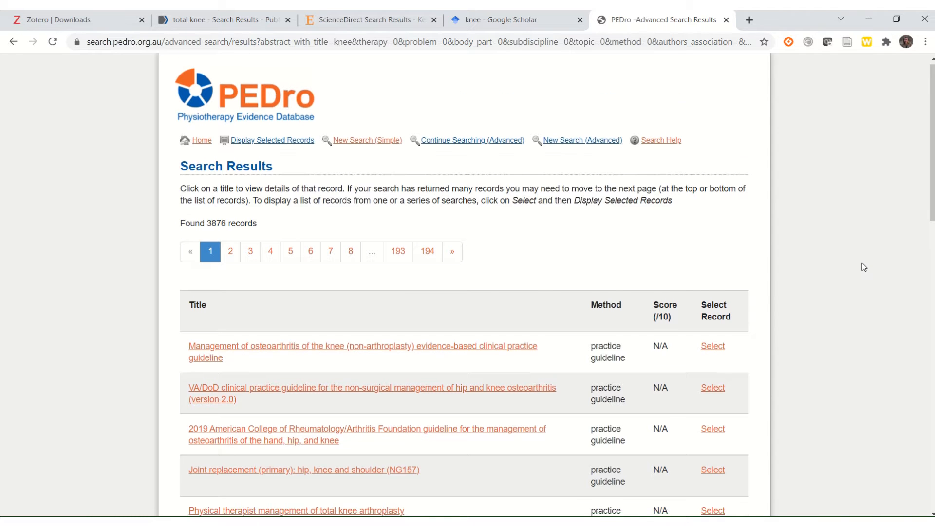
- Select the non-arthroplasty knee osteoarthritis, 2019 American College of Rheumatology, total knee arthroplasty physical therapist management and "Patellofemoral pain" records in the PEDro results
{"action": "scroll", "coordinate": [862, 265], "scroll_direction": "down", "scroll_amount": 2}
{"action": "scroll", "coordinate": [864, 266], "scroll_direction": "up", "scroll_amount": 1}
{"action": "scroll", "coordinate": [863, 265], "scroll_direction": "down", "scroll_amount": 1}
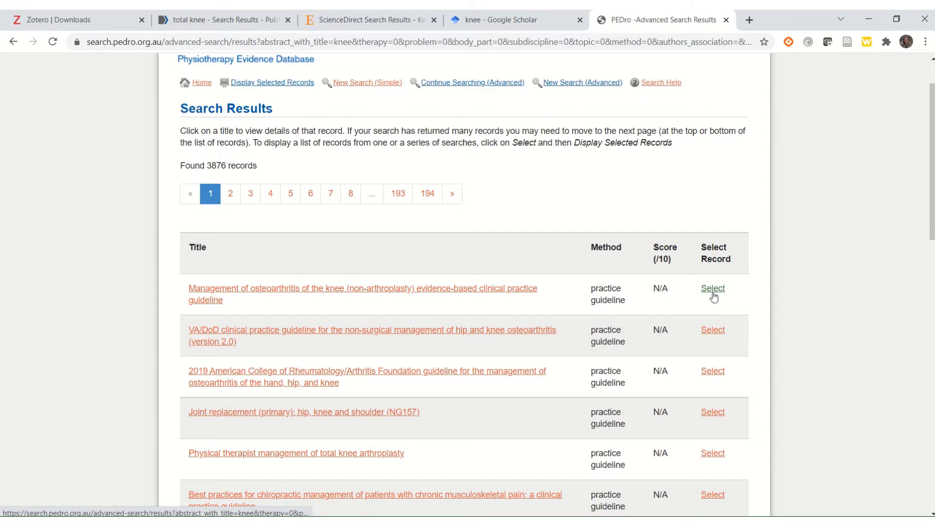
{"action": "scroll", "coordinate": [860, 217], "scroll_direction": "down", "scroll_amount": 1}
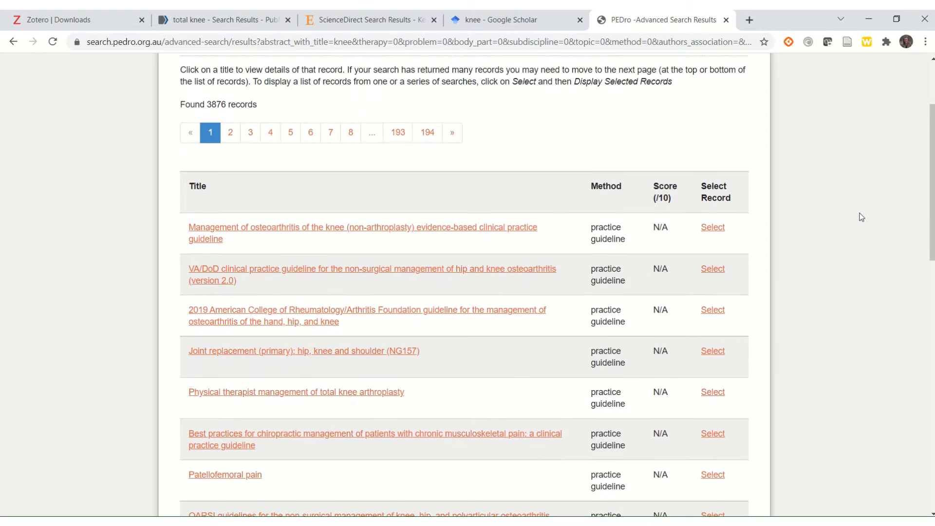
{"action": "left_click", "coordinate": [714, 229]}
{"action": "left_click", "coordinate": [711, 311]}
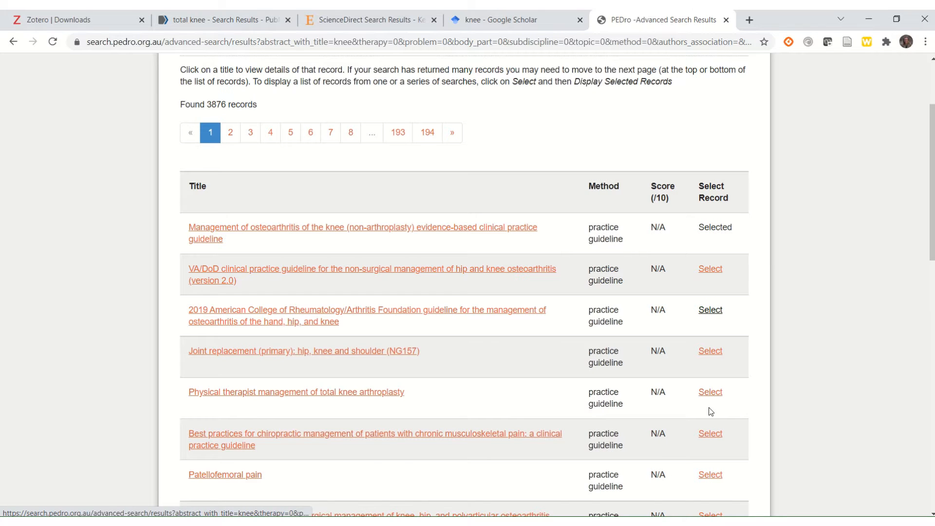
{"action": "left_click", "coordinate": [711, 392]}
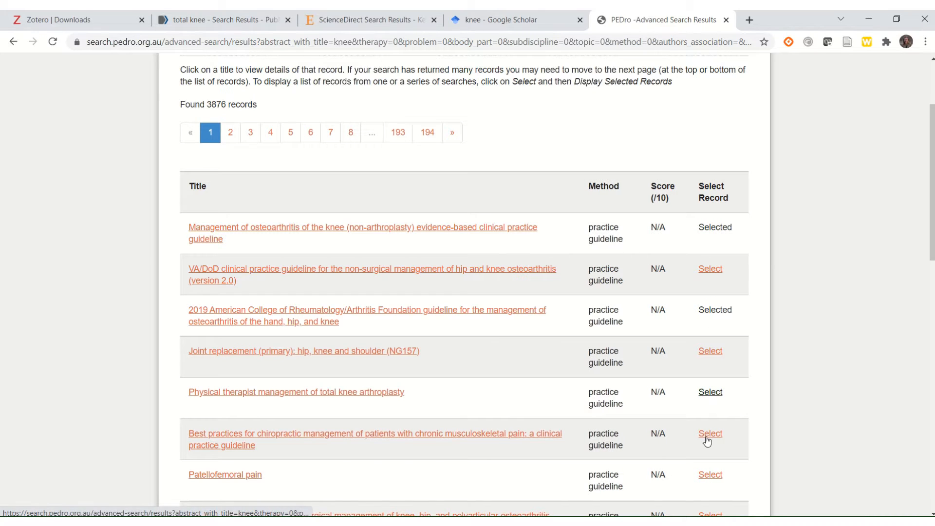
{"action": "left_click", "coordinate": [711, 476]}
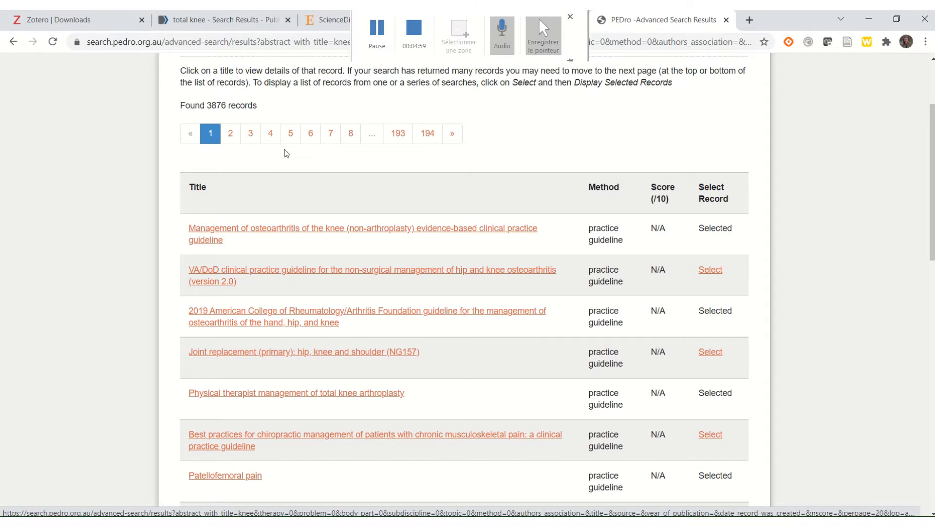
- Display the selected PEDro records and look through their details
{"action": "scroll", "coordinate": [272, 156], "scroll_direction": "up", "scroll_amount": 3}
{"action": "left_click", "coordinate": [273, 145]}
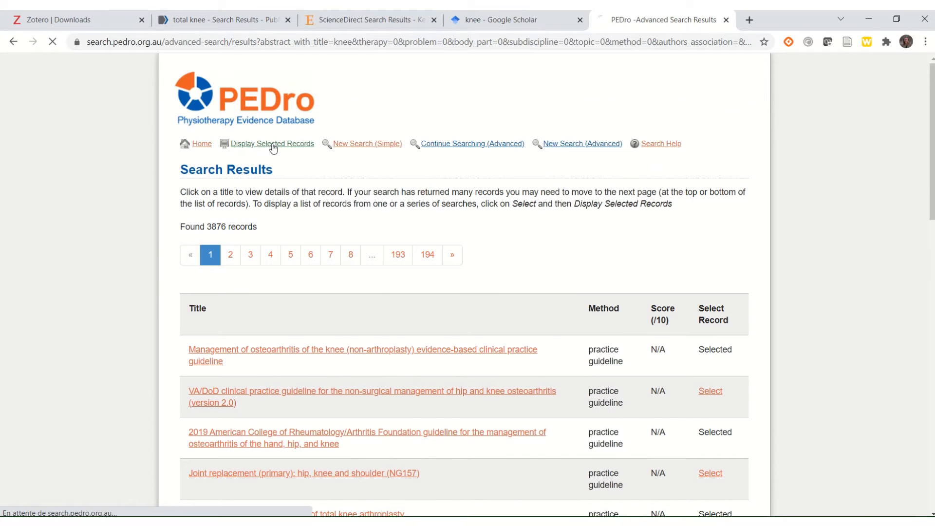
{"action": "scroll", "coordinate": [787, 197], "scroll_direction": "down", "scroll_amount": 2}
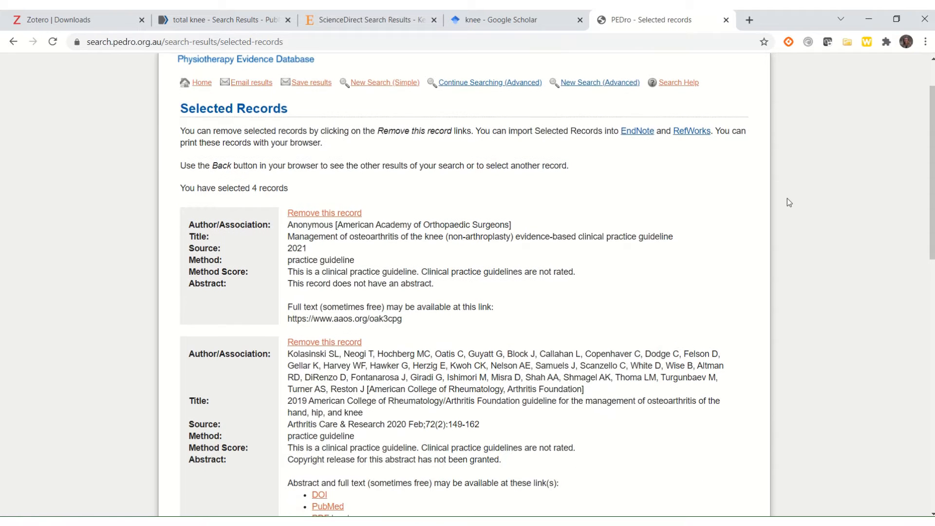
{"action": "scroll", "coordinate": [787, 199], "scroll_direction": "down", "scroll_amount": 1}
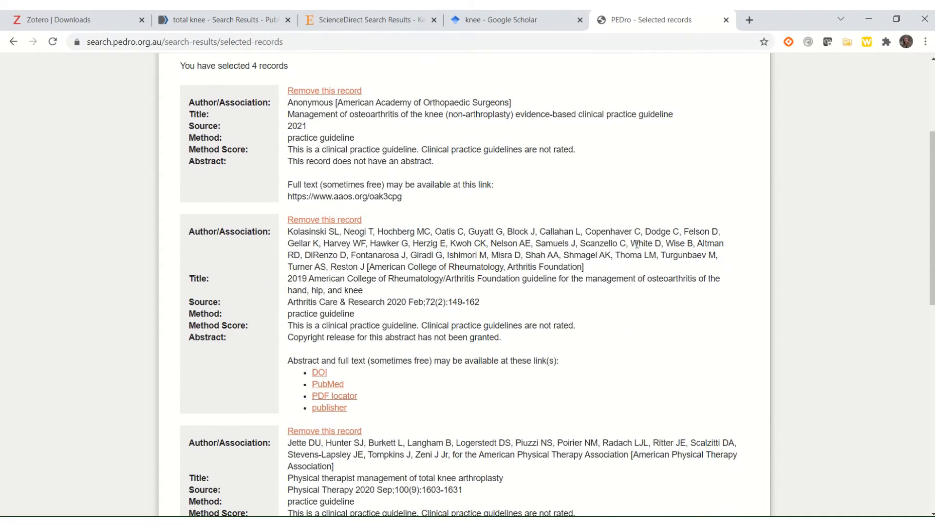
{"action": "scroll", "coordinate": [637, 244], "scroll_direction": "down", "scroll_amount": 7}
{"action": "scroll", "coordinate": [636, 248], "scroll_direction": "up", "scroll_amount": 11}
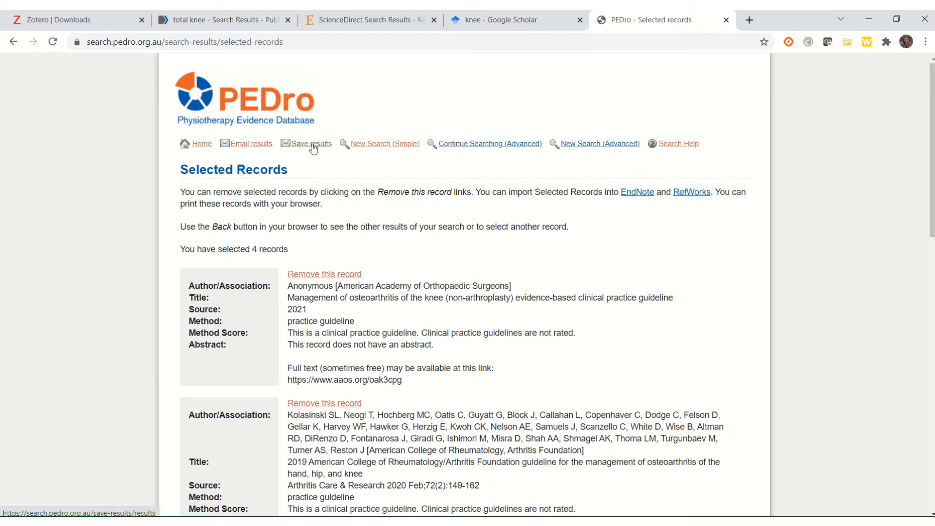
- Open the print preview of the selected PEDro records, look through its pages and cancel printing
{"action": "right_click", "coordinate": [507, 254]}
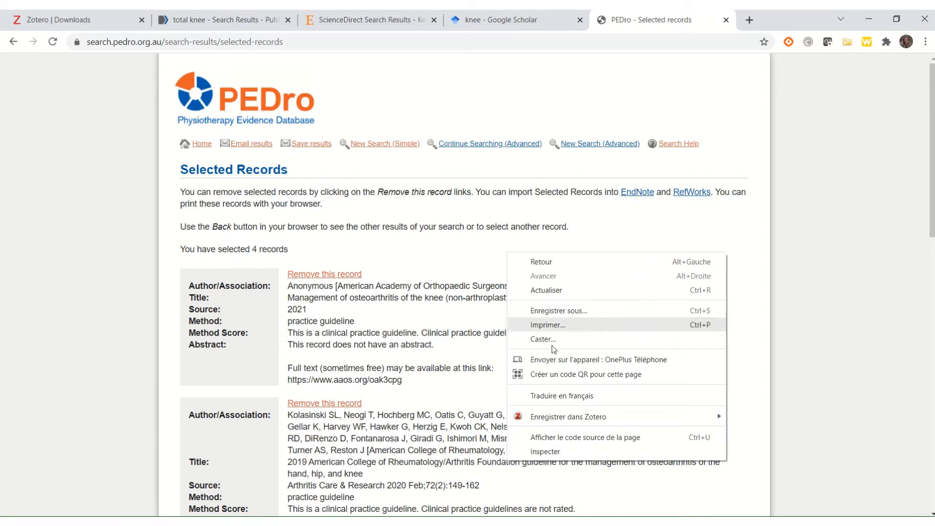
{"action": "left_click", "coordinate": [561, 330]}
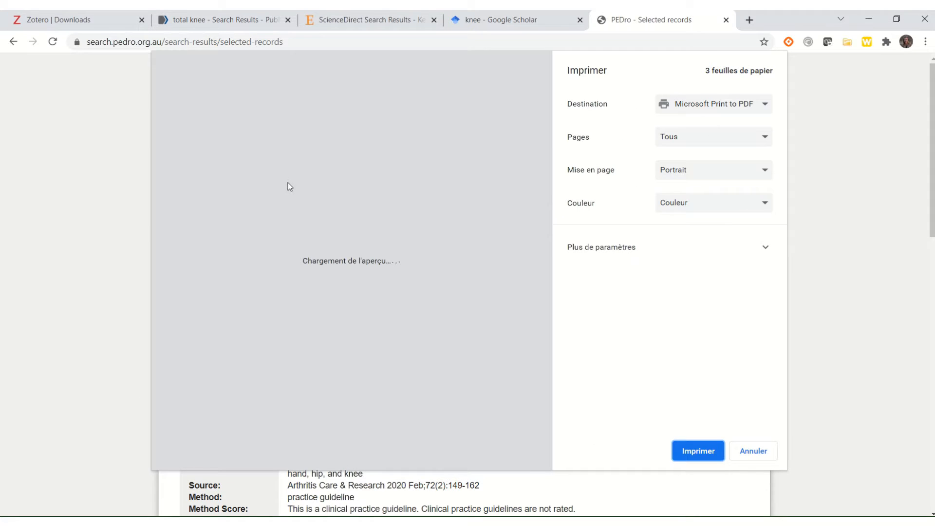
{"action": "scroll", "coordinate": [347, 224], "scroll_direction": "down", "scroll_amount": 5}
{"action": "scroll", "coordinate": [347, 223], "scroll_direction": "down", "scroll_amount": 8}
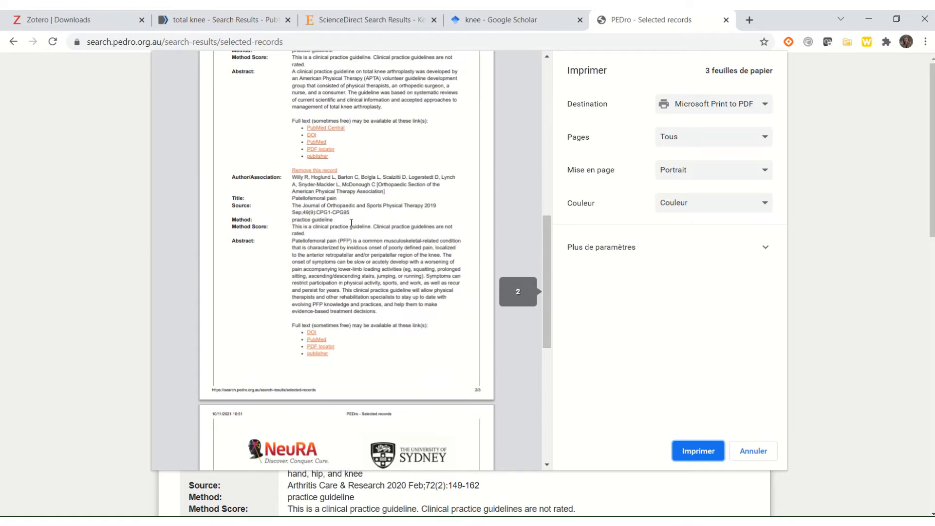
{"action": "left_click", "coordinate": [754, 453]}
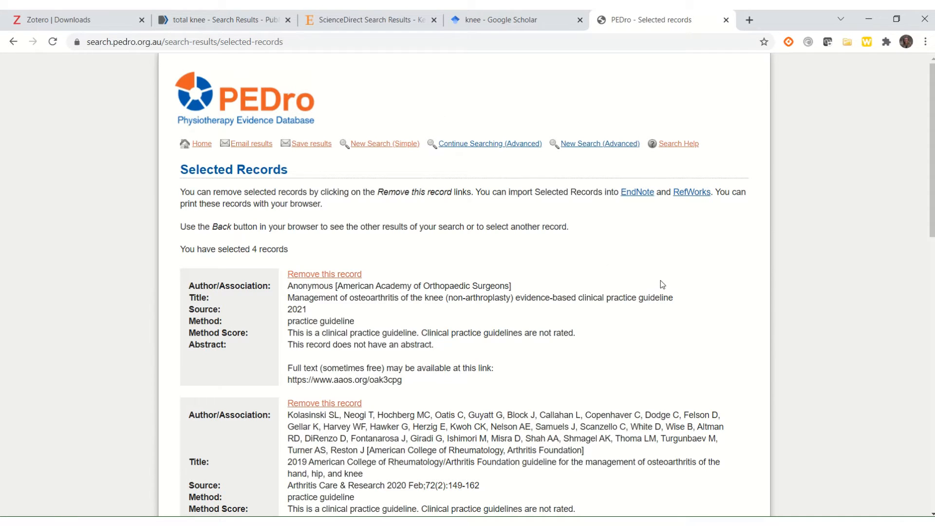
- Switch to the "Guide bibliographique (norme Vancouver)" PDF in Acrobat Reader and examine its citation formats for articles, books, congresses and theses
{"action": "key", "text": "alt+Tab"}
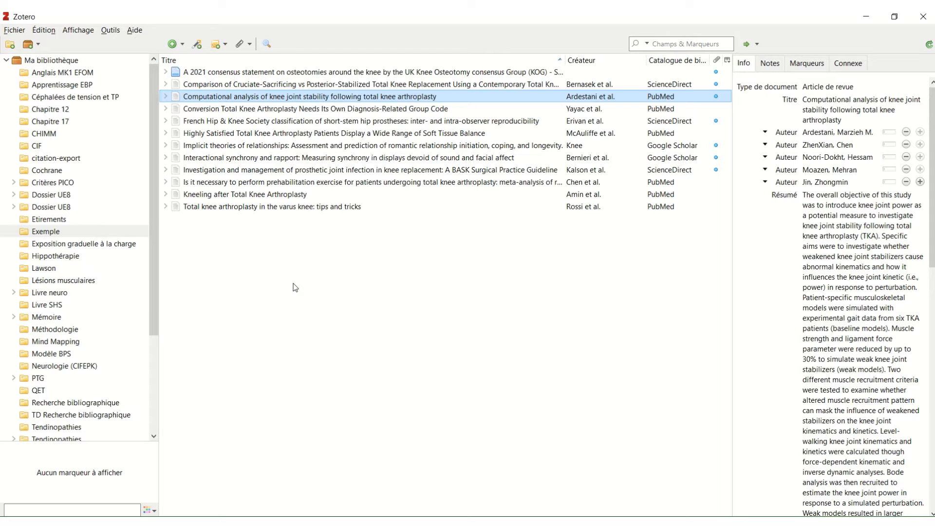
{"action": "key", "text": "alt+Tab"}
{"action": "key", "text": "alt+Tab"}
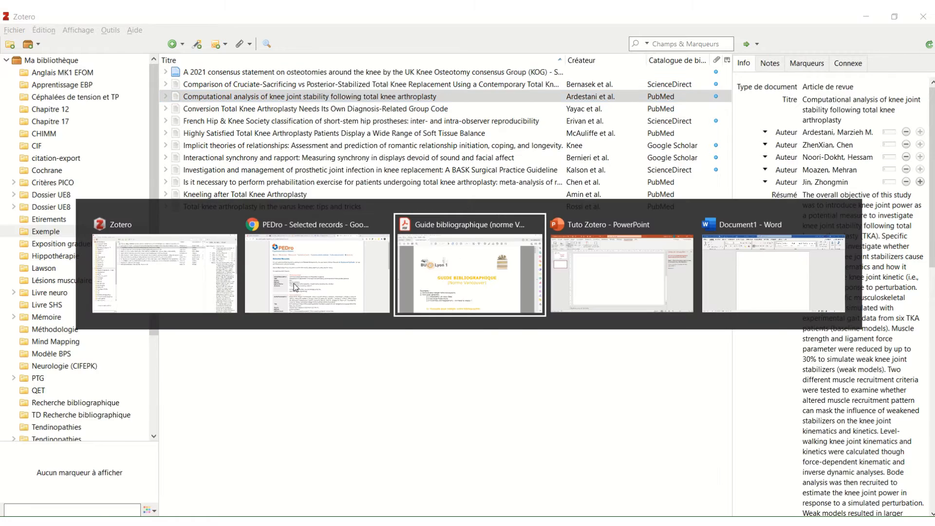
{"action": "scroll", "coordinate": [472, 247], "scroll_direction": "down", "scroll_amount": 3}
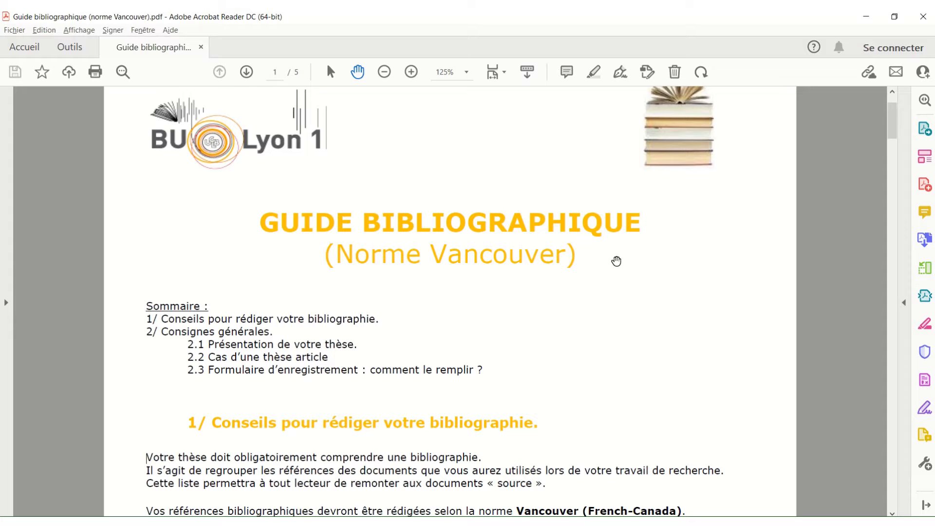
{"action": "scroll", "coordinate": [617, 261], "scroll_direction": "down", "scroll_amount": 20}
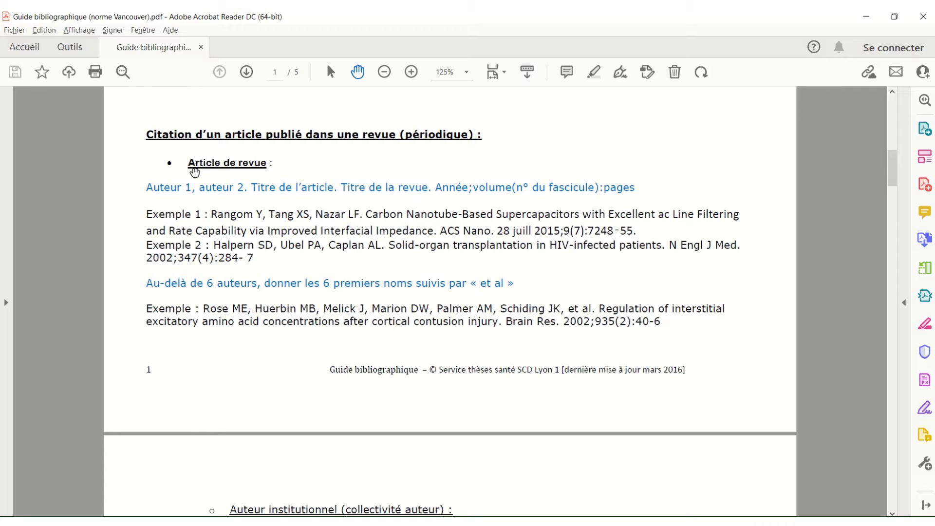
{"action": "scroll", "coordinate": [389, 278], "scroll_direction": "down", "scroll_amount": 8}
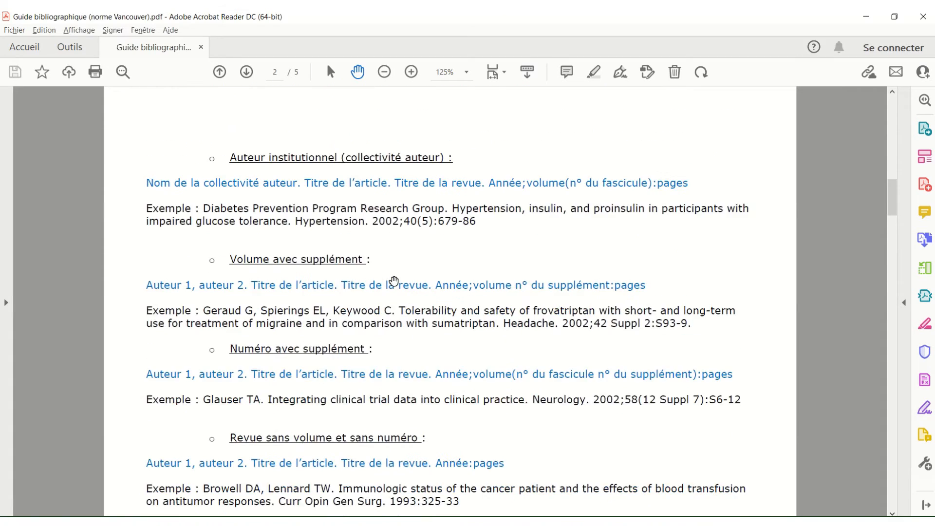
{"action": "scroll", "coordinate": [376, 286], "scroll_direction": "down", "scroll_amount": 10}
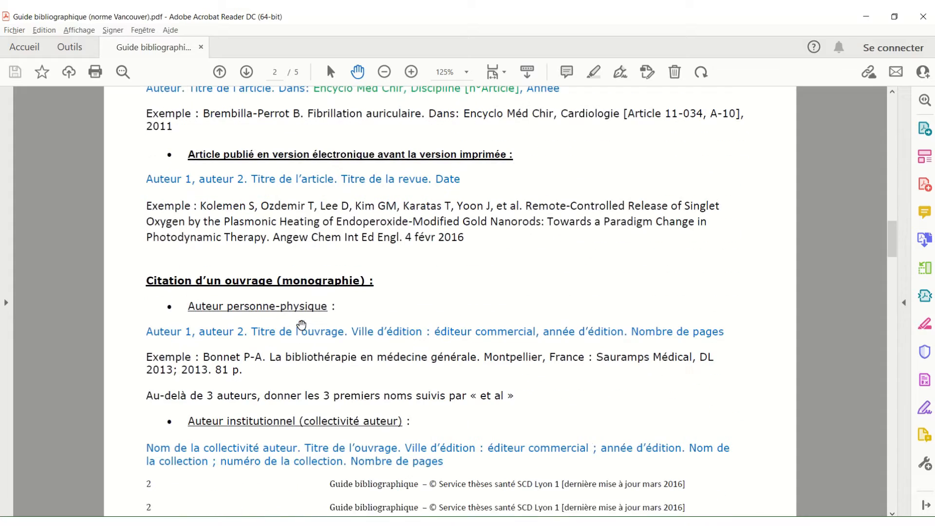
{"action": "scroll", "coordinate": [239, 331], "scroll_direction": "down", "scroll_amount": 14}
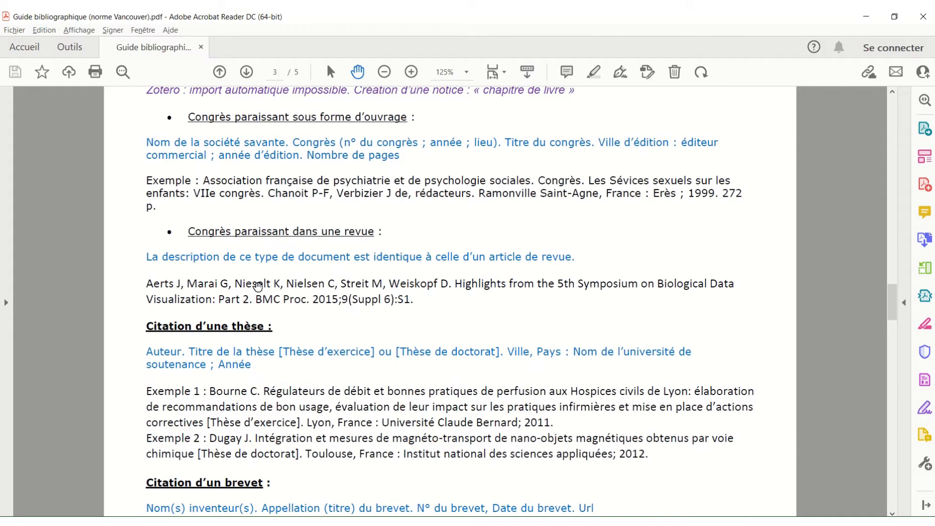
{"action": "scroll", "coordinate": [514, 362], "scroll_direction": "down", "scroll_amount": 1}
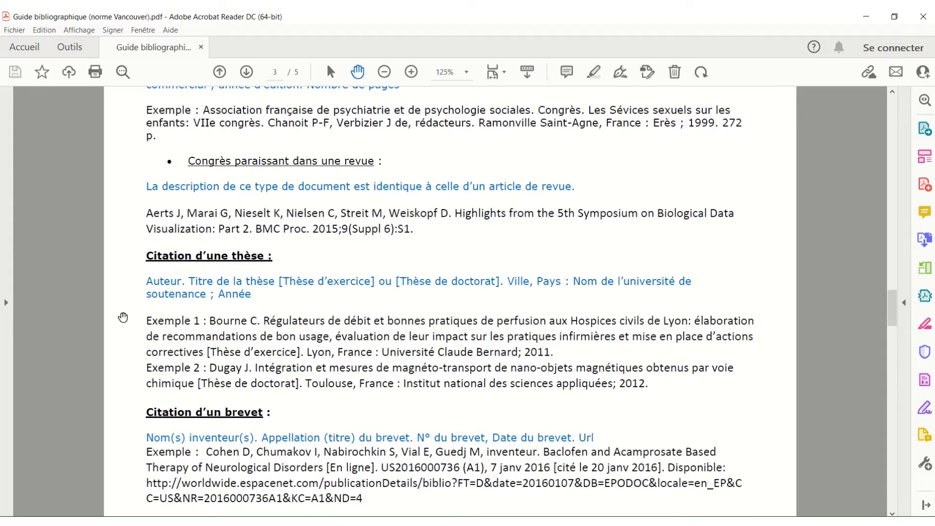
- Switch to Zotero and copy the full title text of the "Du Jeu vidéo au Serious Game" thesis in the Chapitre 17 collection
{"action": "key", "text": "alt+Tab"}
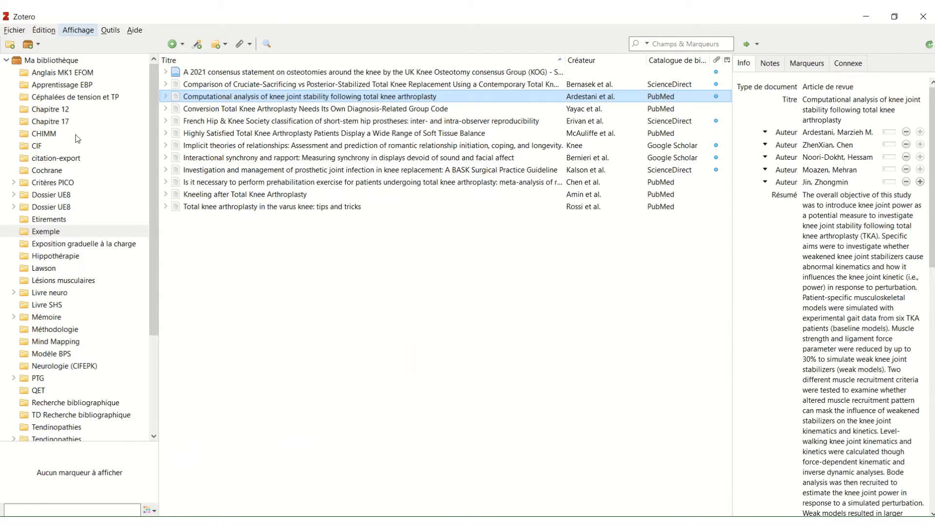
{"action": "left_click", "coordinate": [66, 126]}
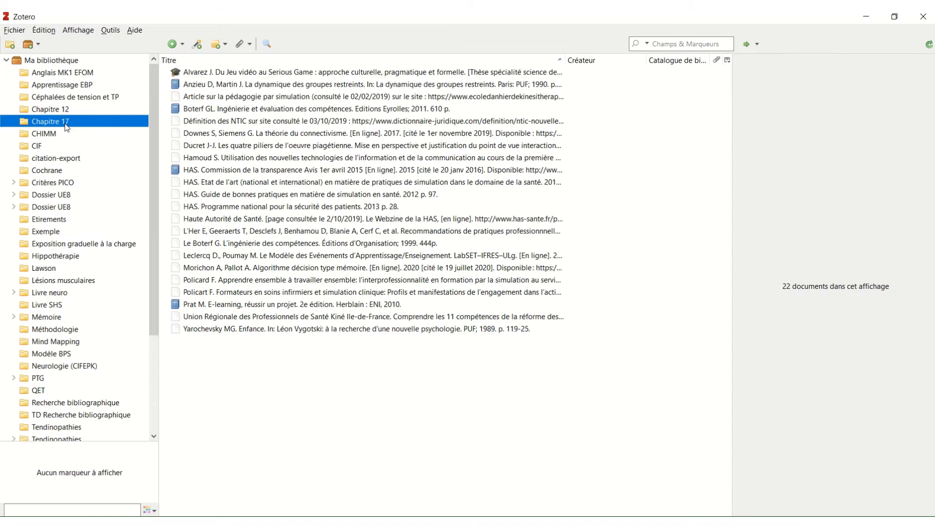
{"action": "left_click", "coordinate": [253, 76]}
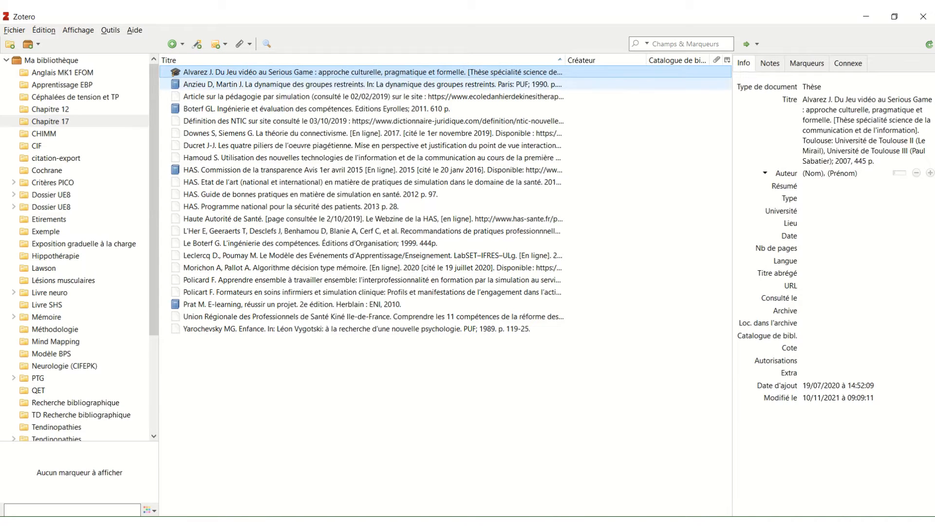
{"action": "left_click", "coordinate": [818, 117]}
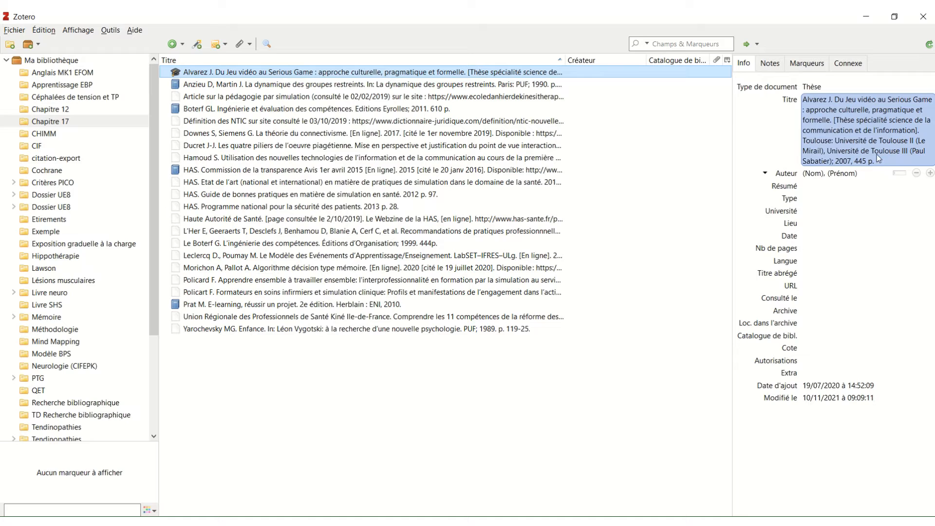
{"action": "left_click", "coordinate": [869, 140]}
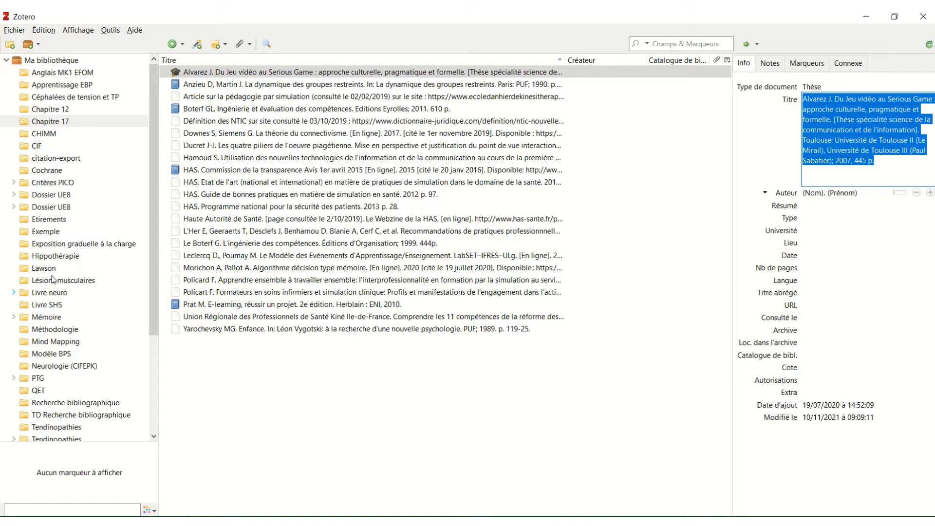
- Create a Thèse item in the Exemple collection with the copied "Du Jeu vidéo au Serious Game" reference as its title
{"action": "left_click", "coordinate": [51, 233]}
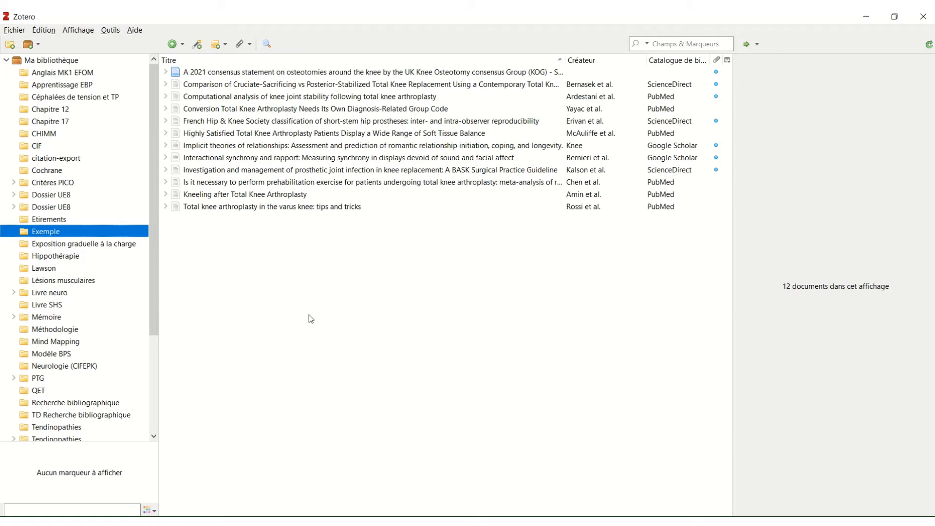
{"action": "left_click", "coordinate": [184, 46]}
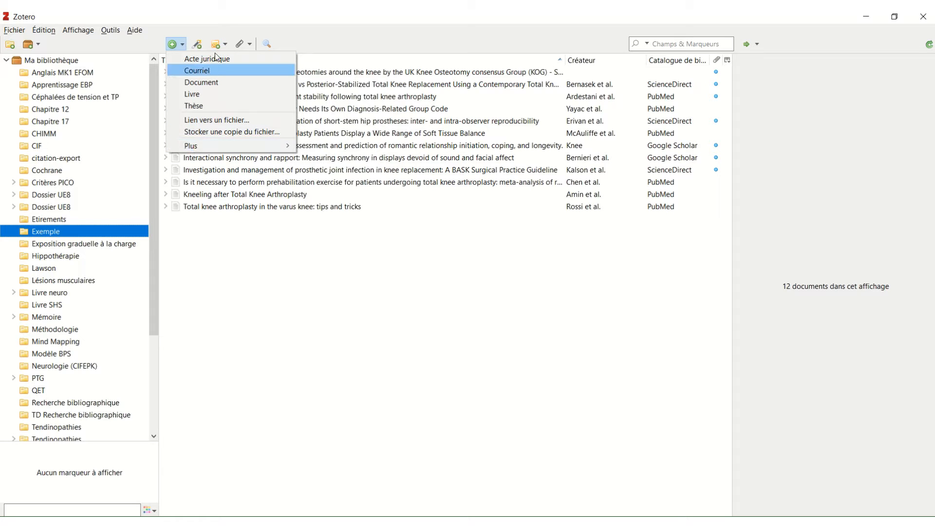
{"action": "left_click", "coordinate": [212, 103]}
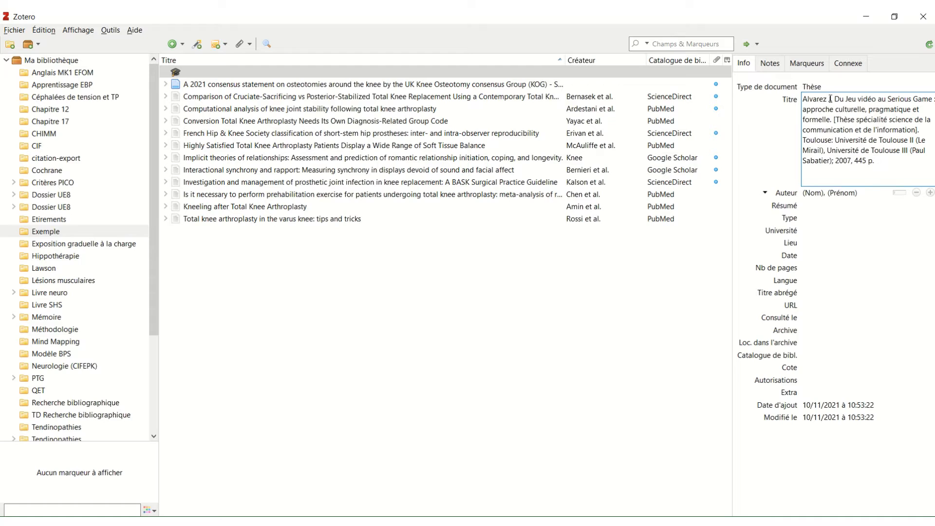
{"action": "left_click_drag", "start_coordinate": [804, 98], "coordinate": [883, 162]}
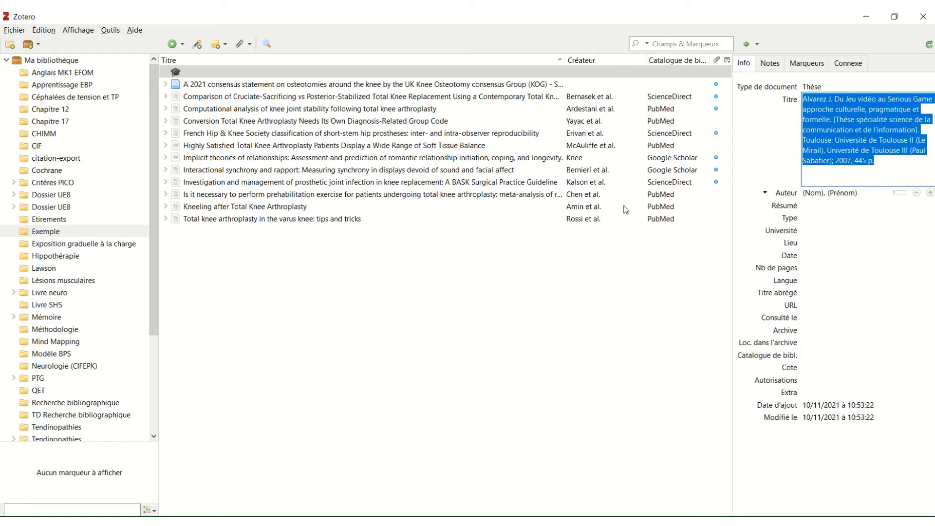
{"action": "left_click", "coordinate": [612, 289]}
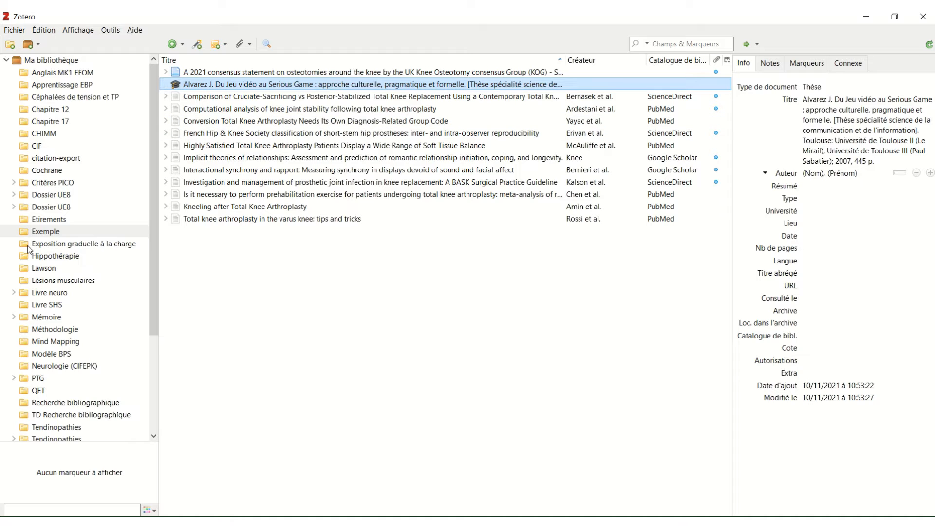
- Copy the full name of the "Arrêté du 2 septembre 2015" legal act from the Chapitre 12 collection
{"action": "left_click", "coordinate": [65, 122]}
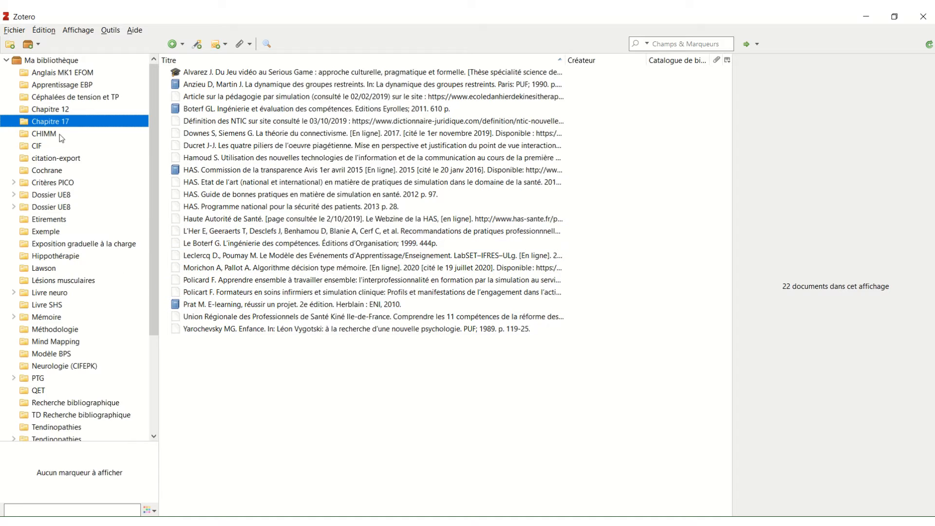
{"action": "left_click", "coordinate": [61, 112]}
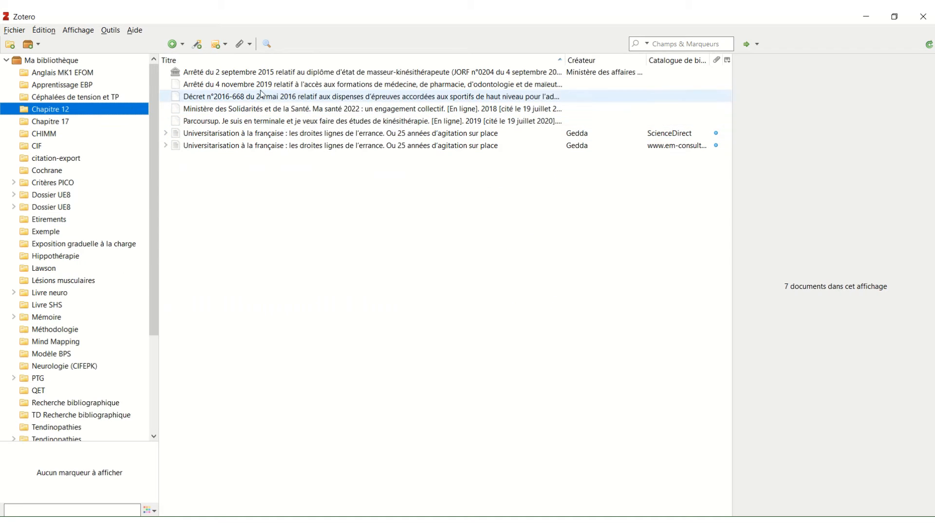
{"action": "left_click", "coordinate": [268, 72]}
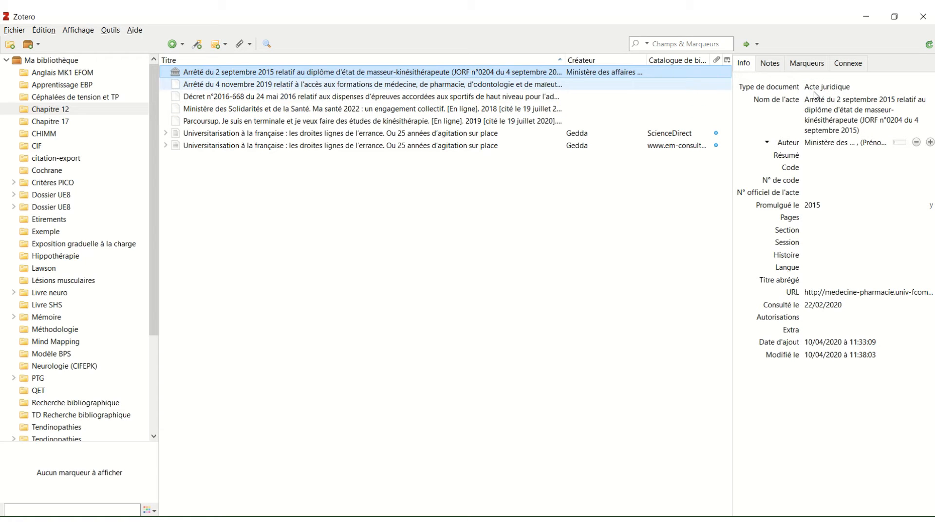
{"action": "left_click", "coordinate": [831, 114]}
{"action": "left_click", "coordinate": [830, 114]}
{"action": "key", "text": "ctrl+c"}
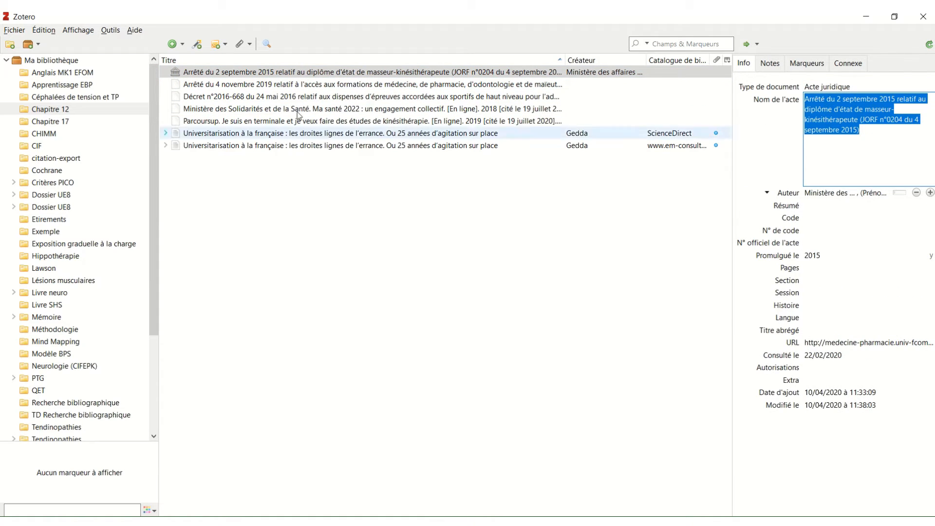
- Create a Projet/proposition de loi item in the Exemple collection with the copied "Arrêté du 2 septembre 2015" text as its title
{"action": "left_click", "coordinate": [55, 238]}
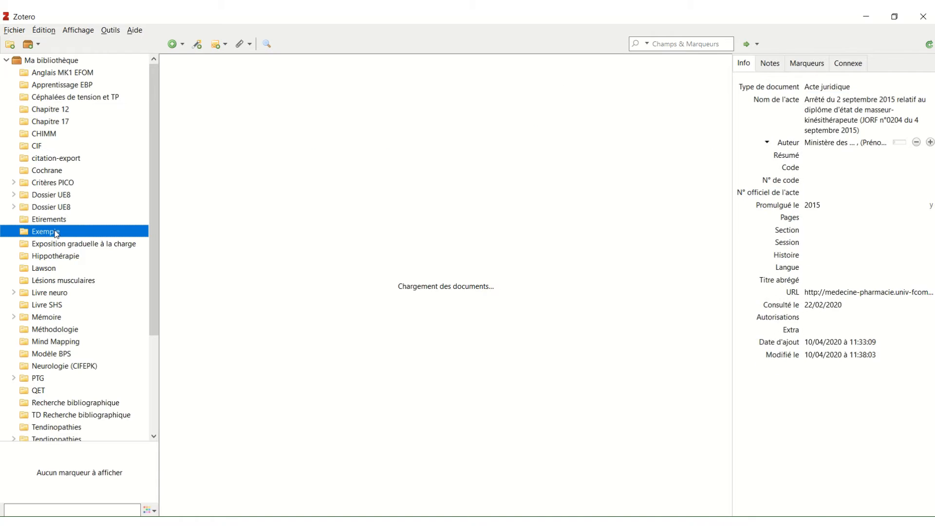
{"action": "left_click", "coordinate": [183, 47]}
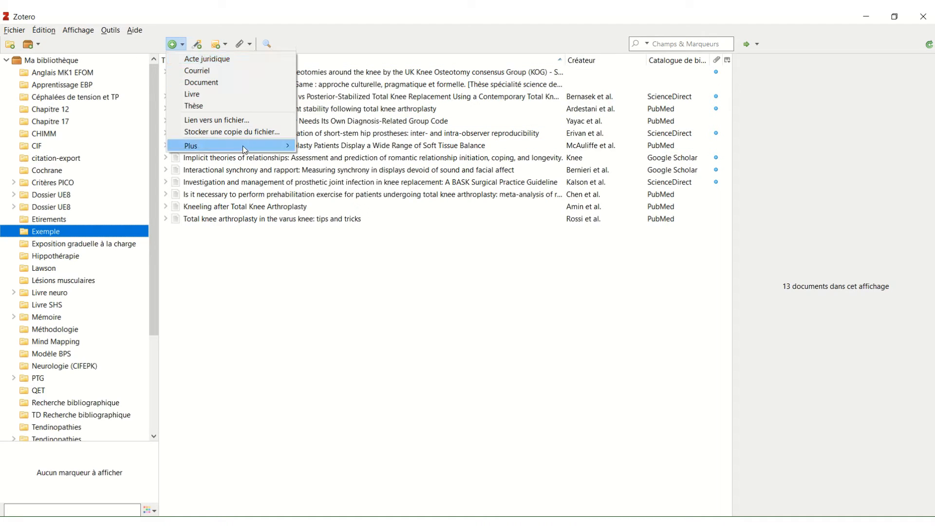
{"action": "mouse_move", "coordinate": [244, 150]}
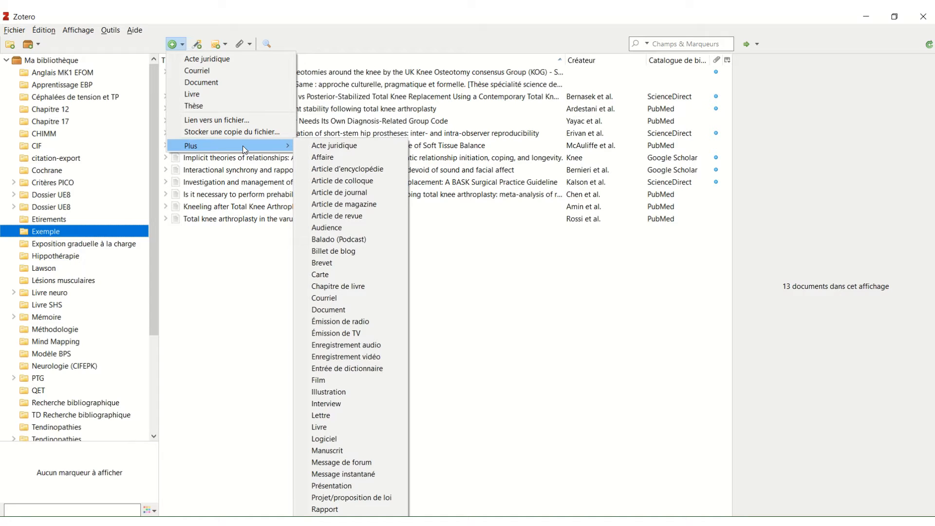
{"action": "left_click", "coordinate": [364, 497]}
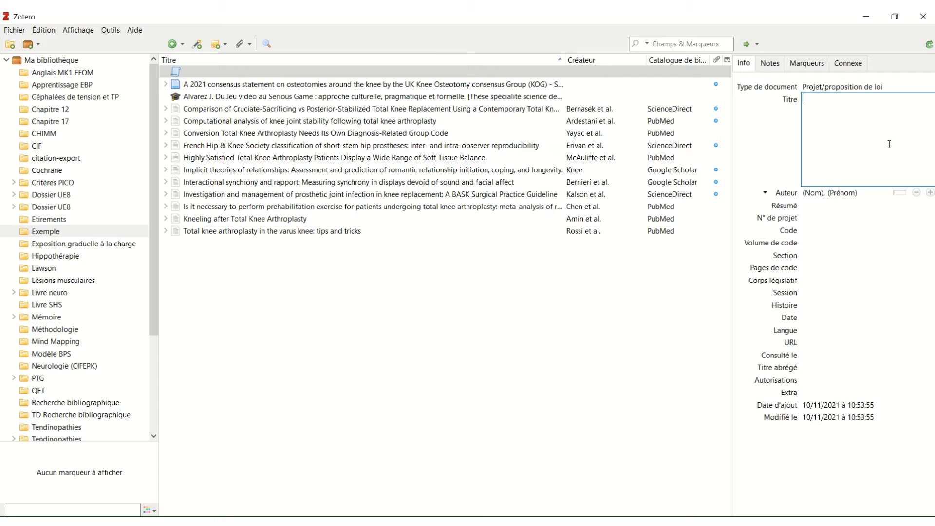
{"action": "key", "text": "ctrl+v"}
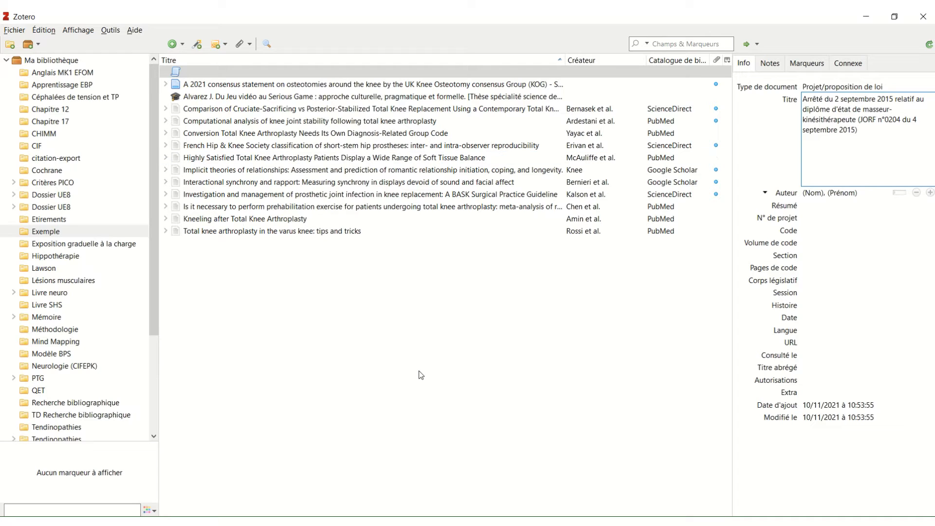
{"action": "left_click", "coordinate": [420, 374]}
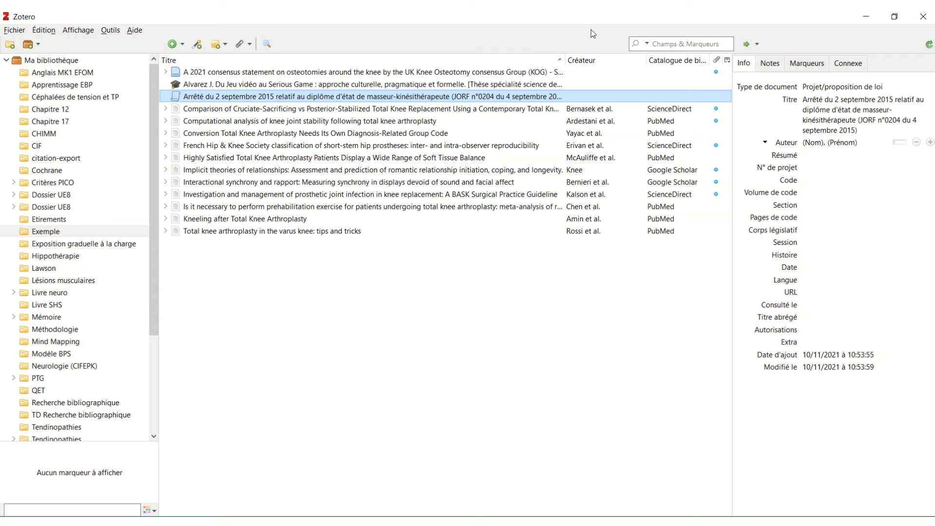
- Change the document type of the "Comparison of Cruciate-Sacrificing vs Posterior-Stabilized Total Knee Replacement" article to Document and accept the loss of fields
{"action": "left_click", "coordinate": [233, 112]}
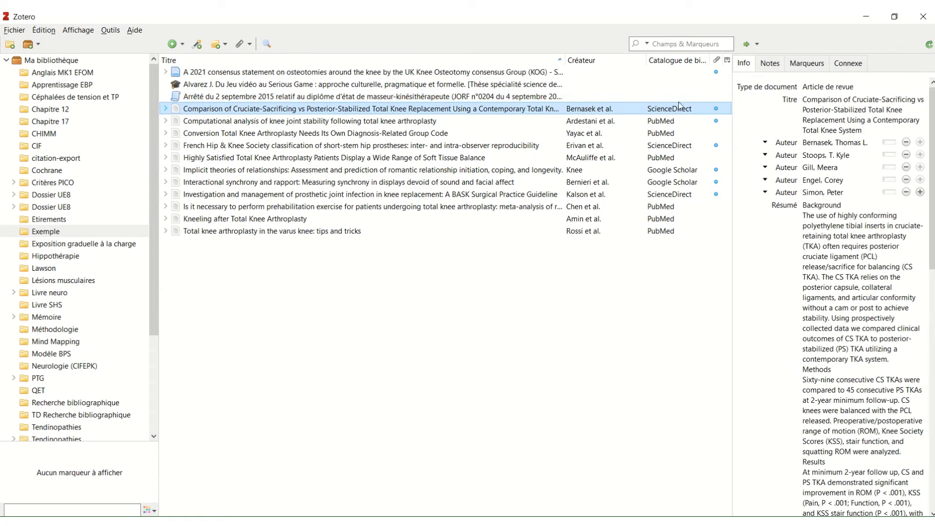
{"action": "left_click", "coordinate": [839, 88]}
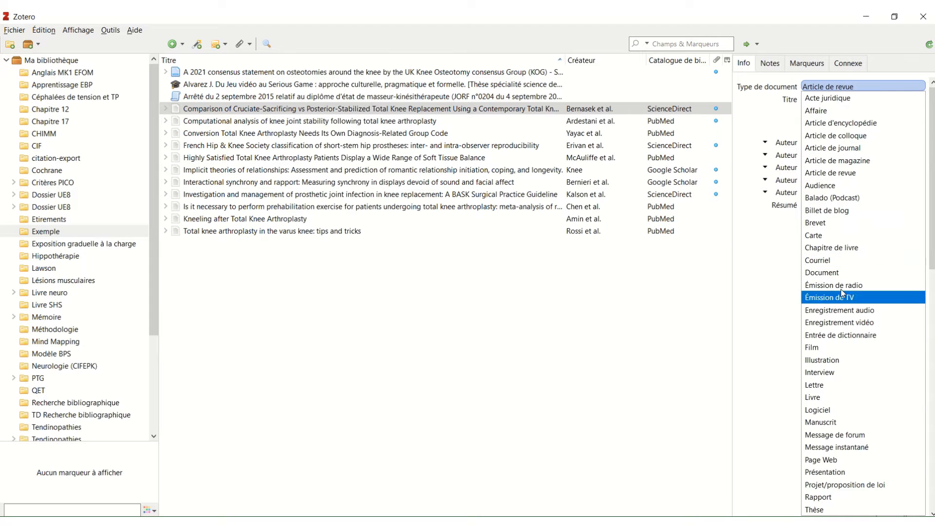
{"action": "left_click", "coordinate": [843, 273]}
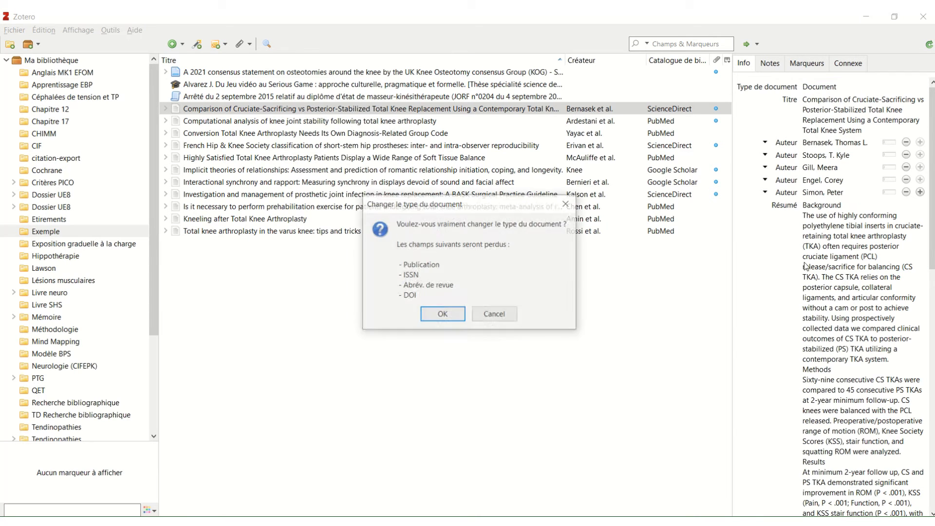
{"action": "left_click", "coordinate": [454, 314]}
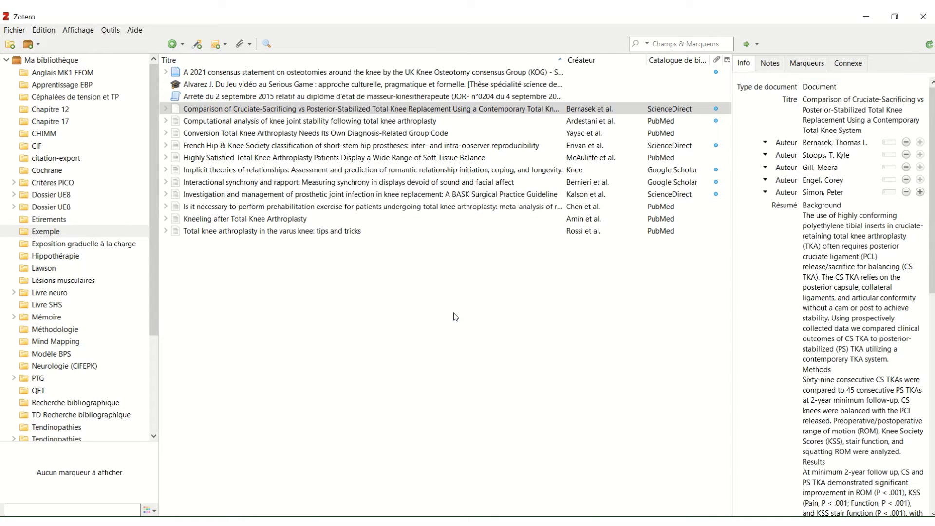
- Try to change the document type of "Computational analysis of knee joint stability following total knee arthroplasty" to Page Web, then cancel the change
{"action": "left_click", "coordinate": [268, 124]}
{"action": "left_click", "coordinate": [850, 88]}
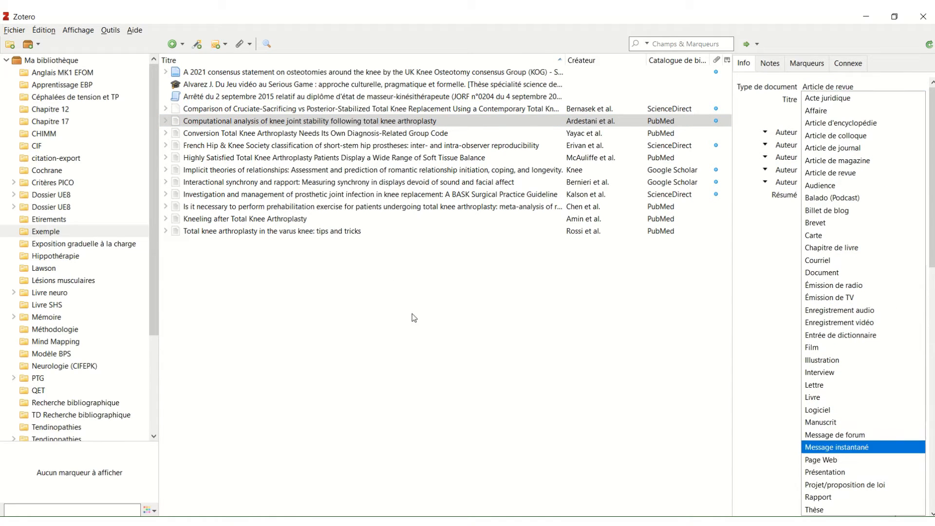
{"action": "left_click", "coordinate": [450, 314]}
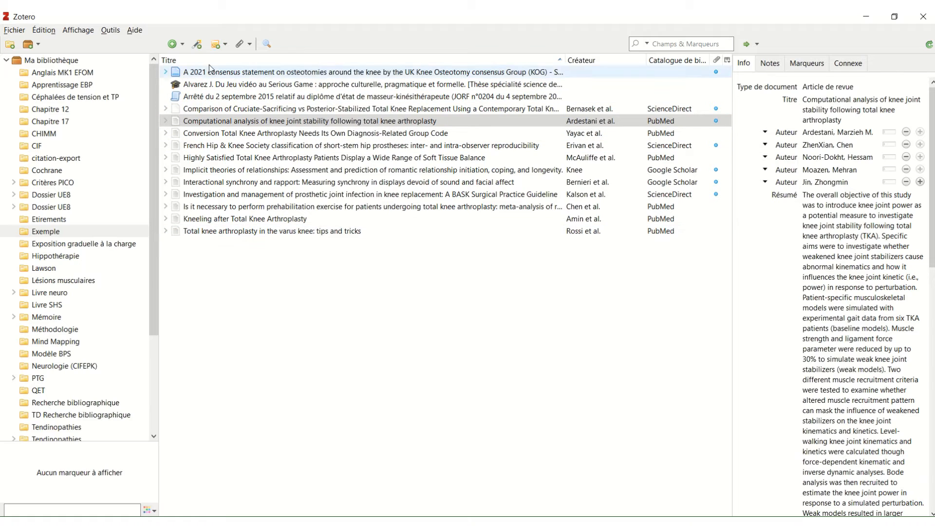
{"action": "left_click", "coordinate": [173, 44]}
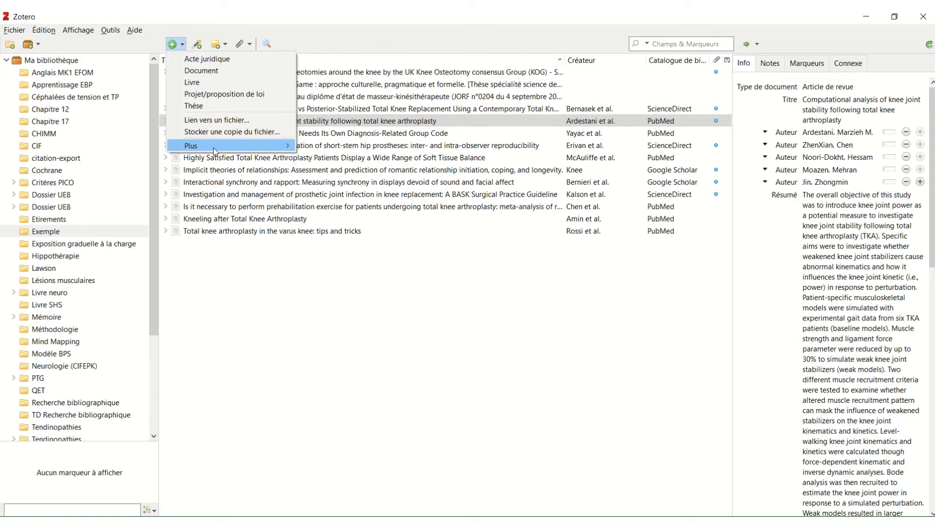
{"action": "mouse_move", "coordinate": [215, 143]}
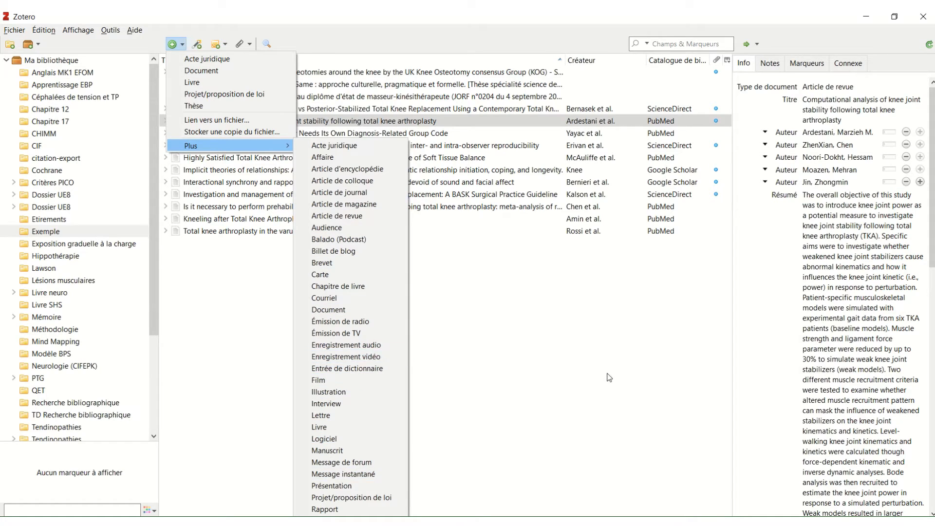
{"action": "left_click", "coordinate": [844, 116]}
{"action": "left_click", "coordinate": [846, 87]}
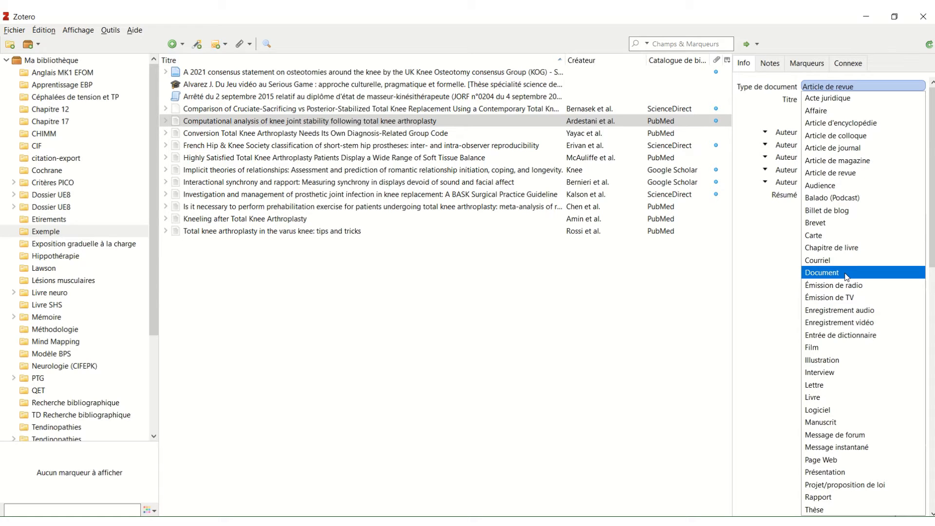
{"action": "left_click", "coordinate": [832, 461]}
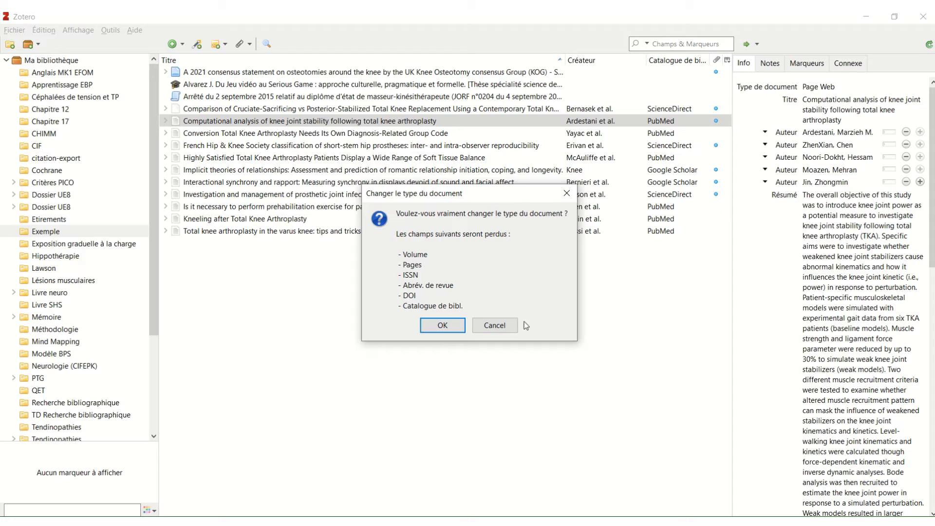
{"action": "left_click", "coordinate": [495, 326]}
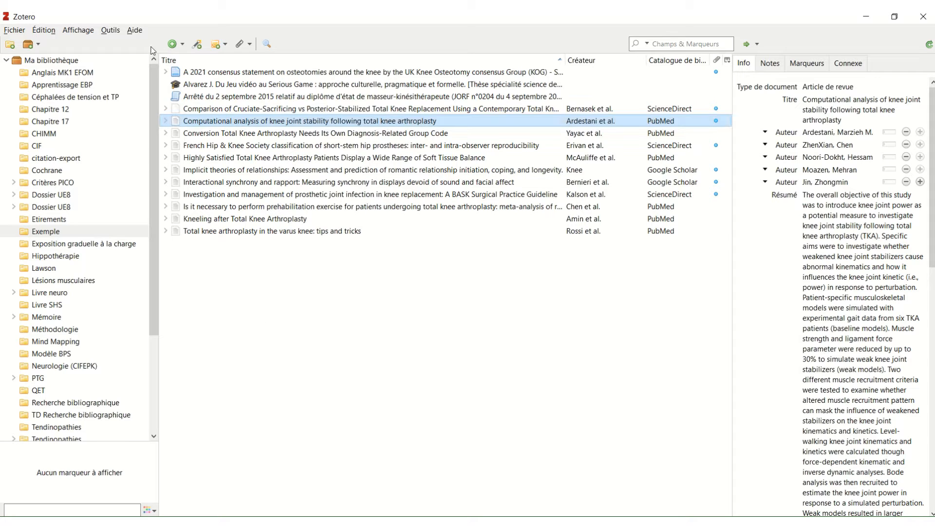
- Add a blank item of type Document to the Exemple collection, leaving its title empty
{"action": "left_click", "coordinate": [175, 44]}
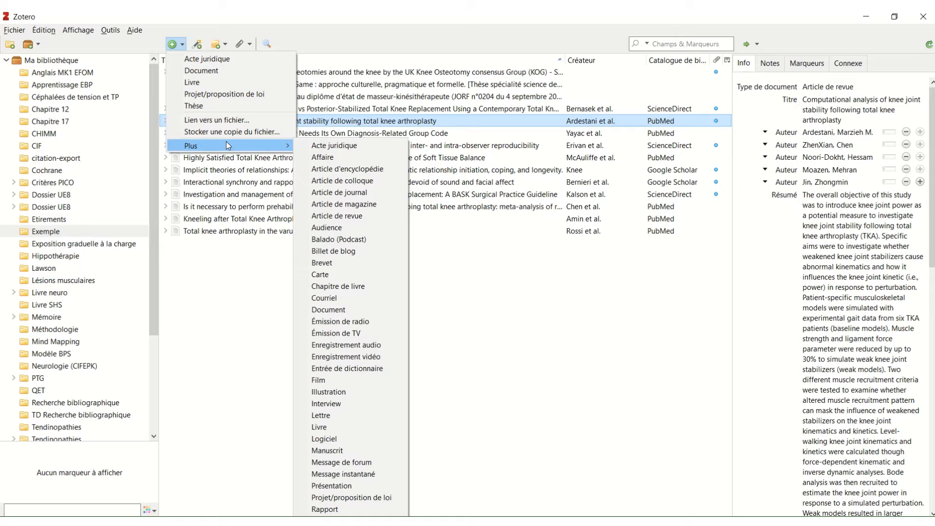
{"action": "left_click", "coordinate": [499, 388]}
{"action": "left_click", "coordinate": [180, 47]}
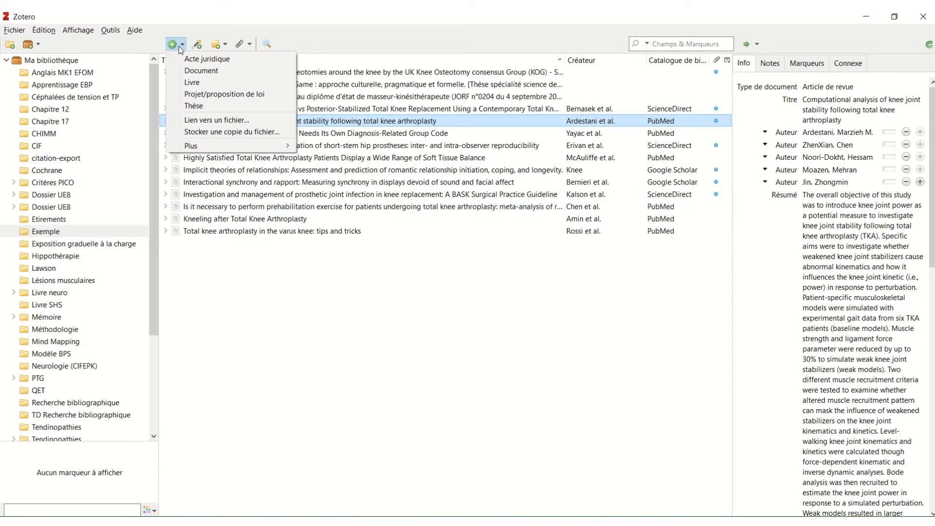
{"action": "left_click", "coordinate": [217, 71]}
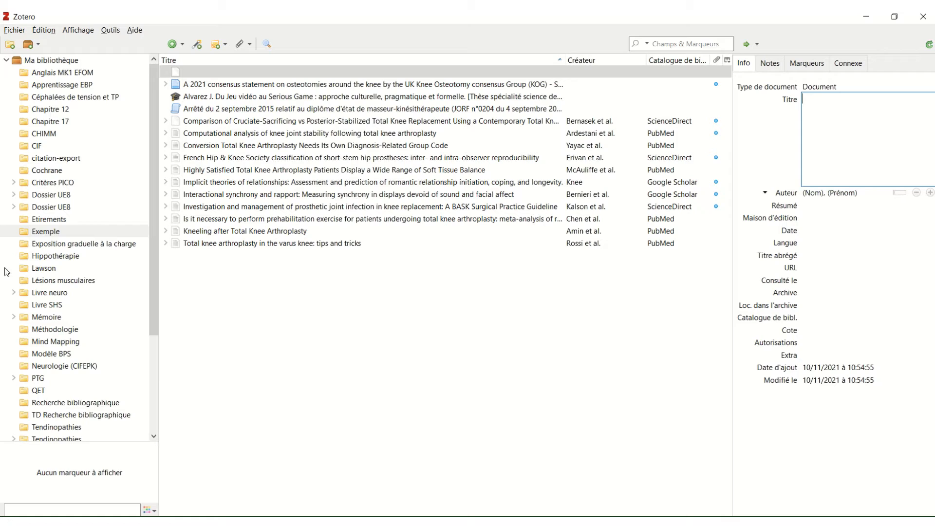
{"action": "left_click", "coordinate": [303, 355]}
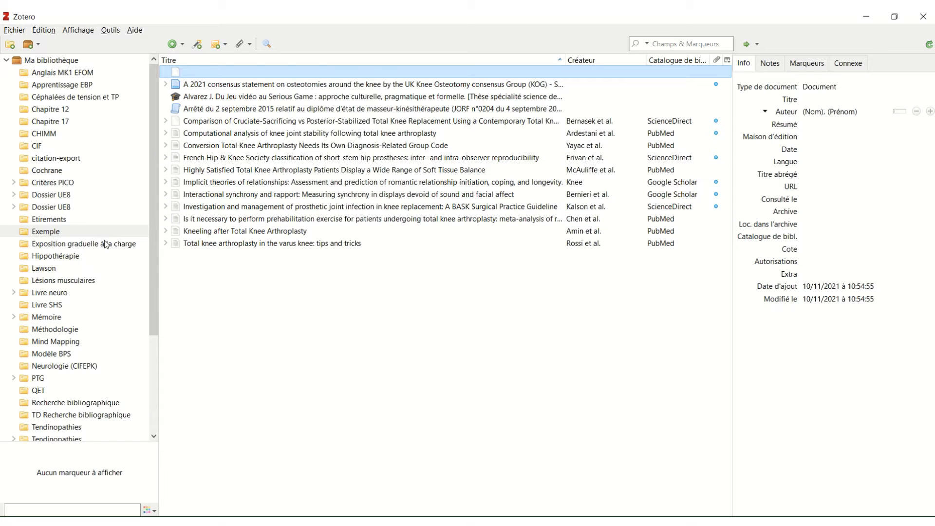
- Collapse the Ma bibliothèque collection tree, and briefly view the blank Word document before returning to Zotero
{"action": "left_click", "coordinate": [6, 60]}
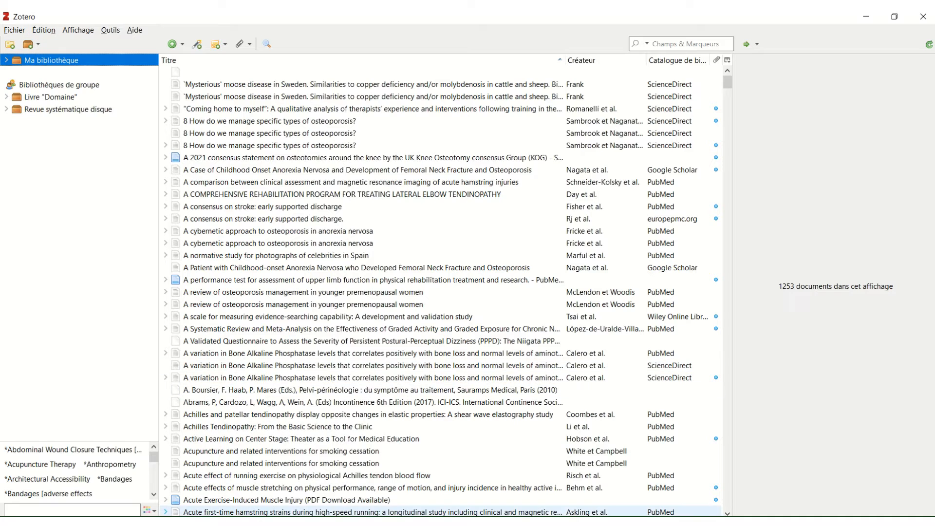
{"action": "key", "text": "alt+Tab"}
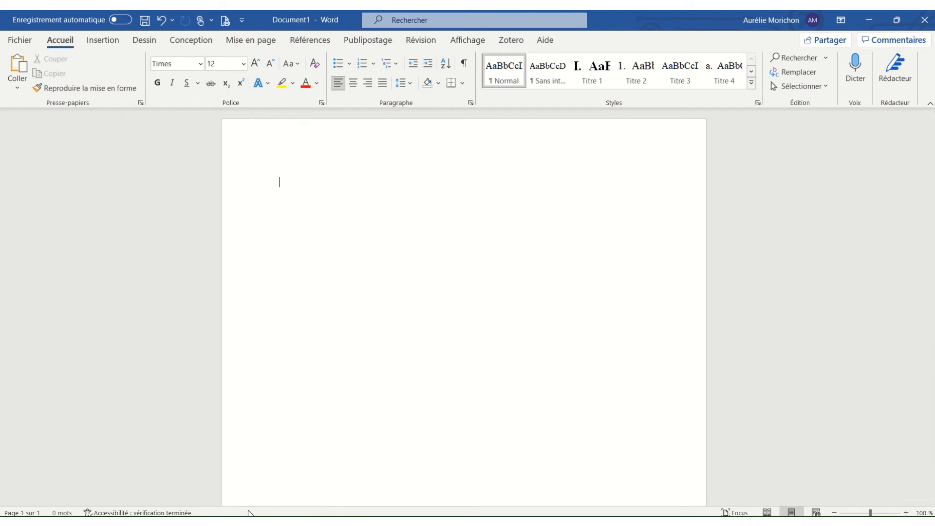
{"action": "key", "text": "alt+Tab"}
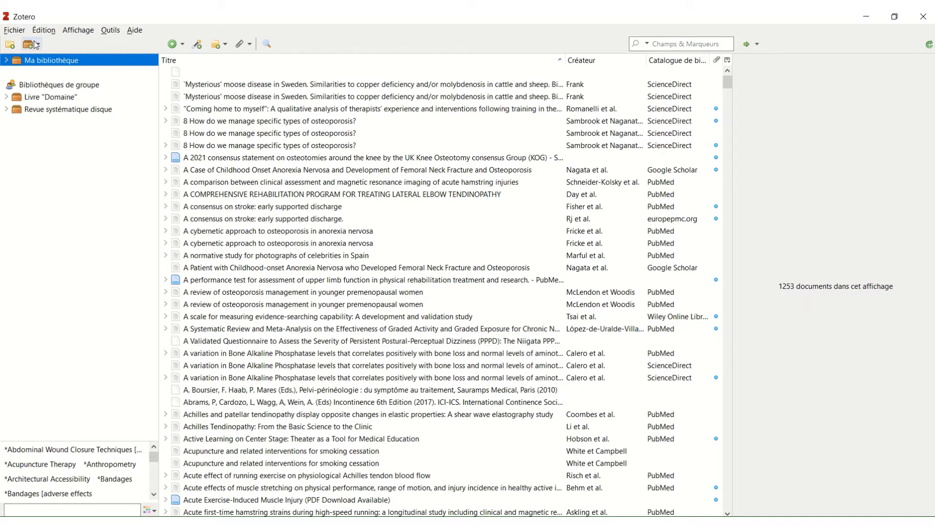
- Check the Microsoft Word and LibreOffice module options in Zotero's word-processor citation preferences, then cancel the preferences
{"action": "left_click", "coordinate": [47, 32]}
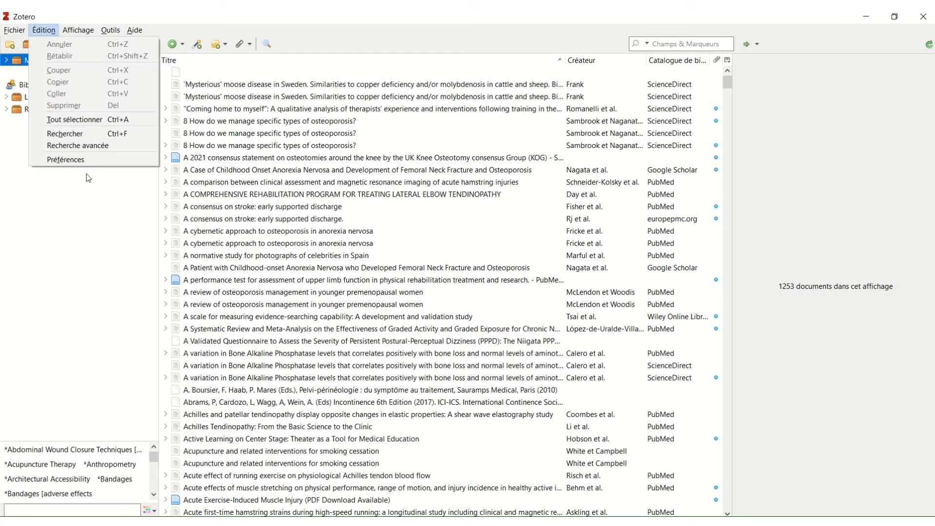
{"action": "left_click", "coordinate": [89, 161]}
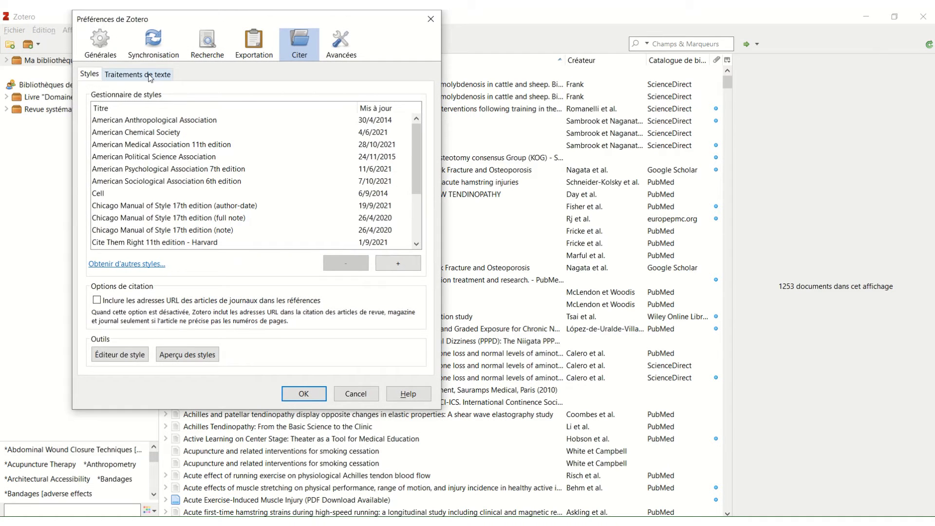
{"action": "left_click", "coordinate": [151, 77]}
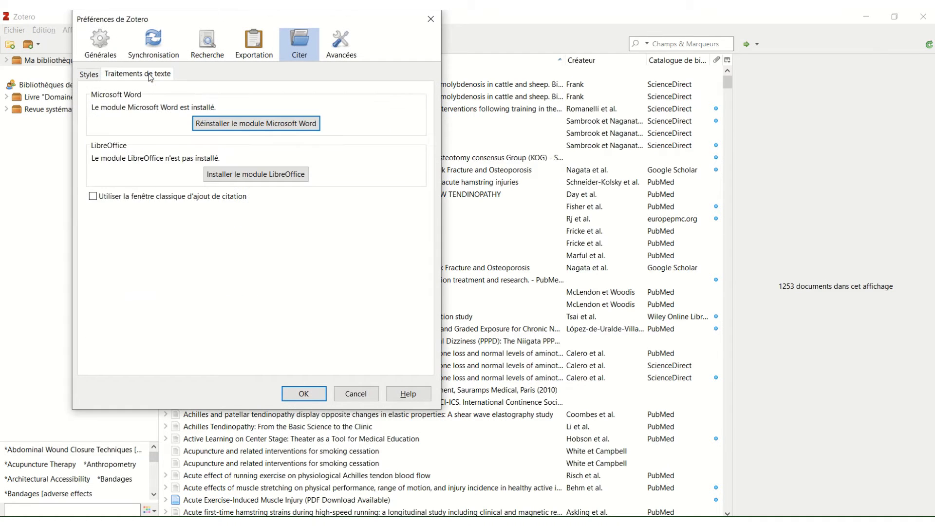
{"action": "left_click", "coordinate": [256, 129]}
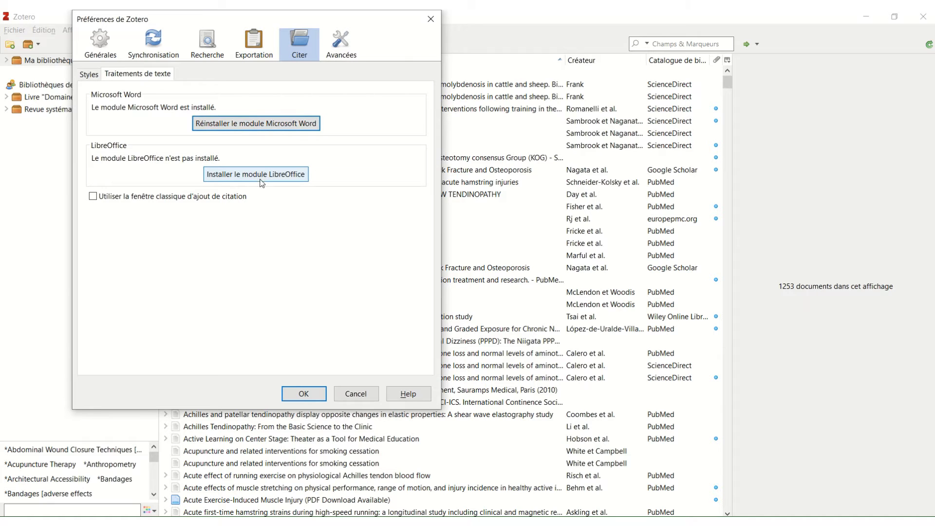
{"action": "left_click", "coordinate": [356, 393]}
- Switch to the blank Word document, view the Zotero add-in commands and return to Zotero
{"action": "key", "text": "alt+Tab"}
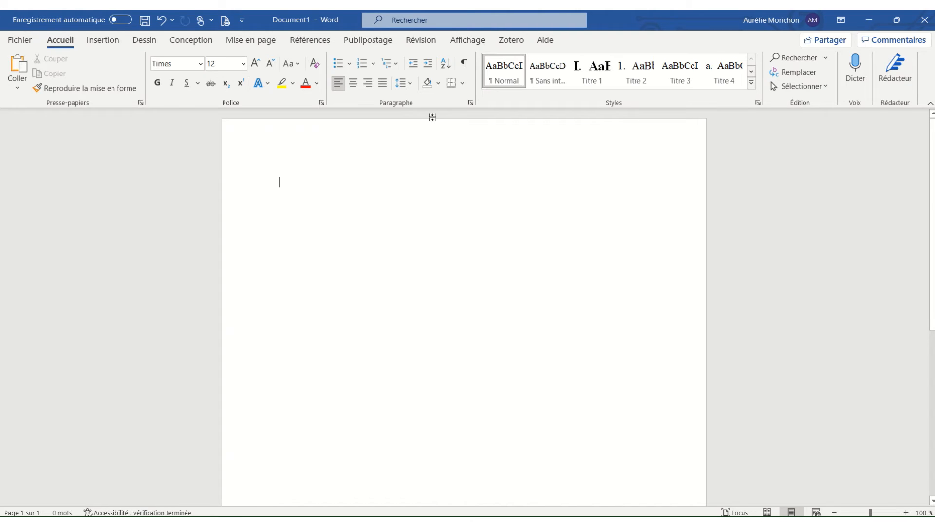
{"action": "left_click", "coordinate": [511, 40]}
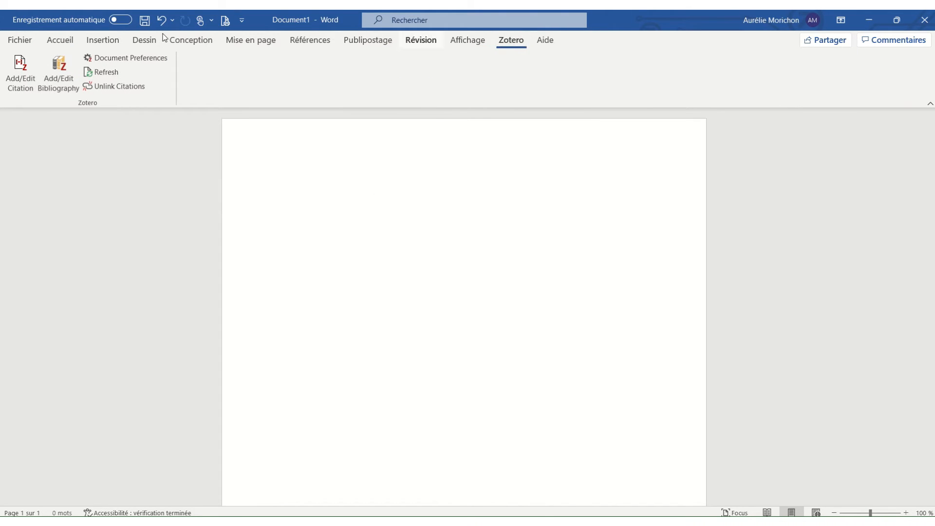
{"action": "key", "text": "alt+Tab"}
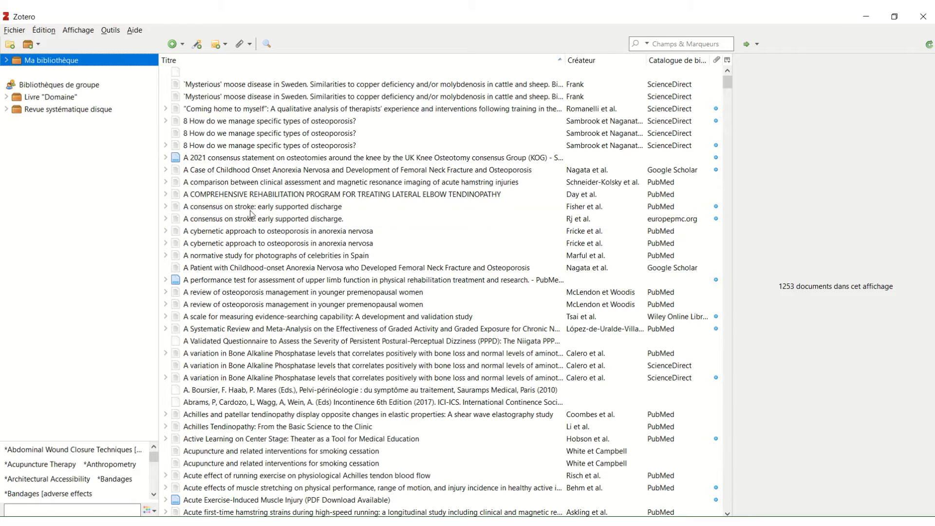
- Expand Ma bibliothèque, open the Exemple collection and select the article "Interactional synchrony and rapport"
{"action": "left_click", "coordinate": [6, 61]}
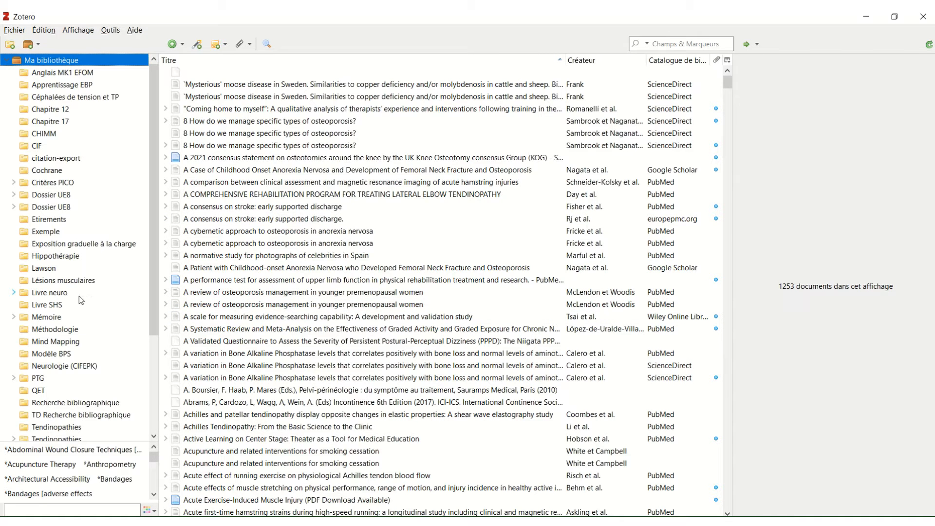
{"action": "left_click", "coordinate": [55, 234]}
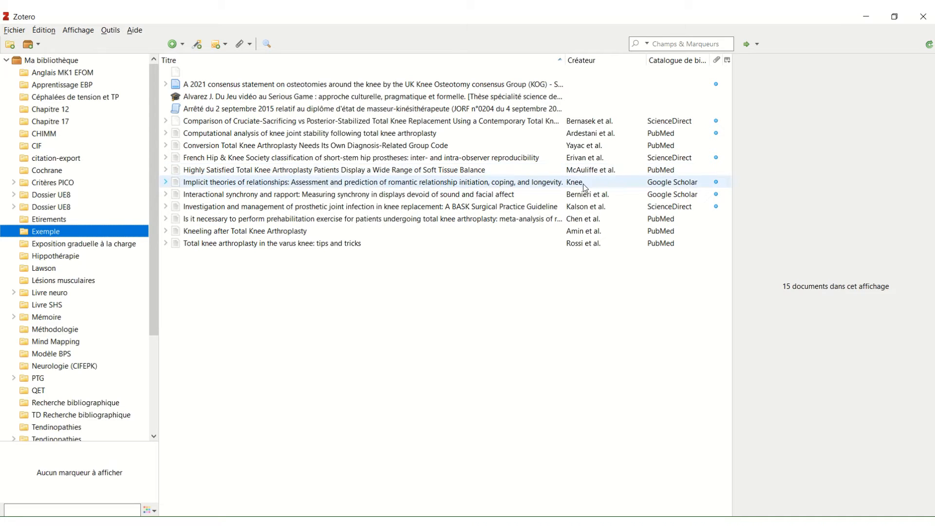
{"action": "left_click", "coordinate": [584, 201]}
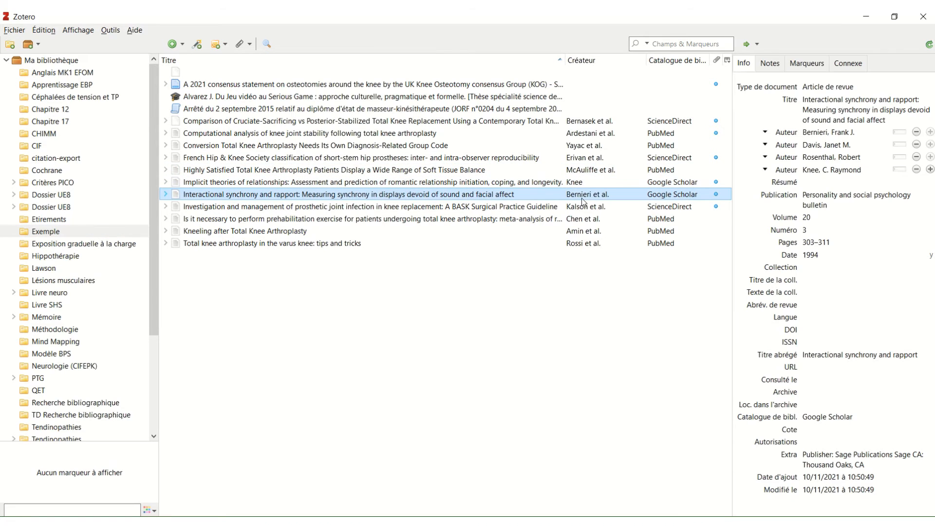
- Switch to the blank Word document, write "Phrase 1" on the first line and copy it
{"action": "key", "text": "alt+Tab"}
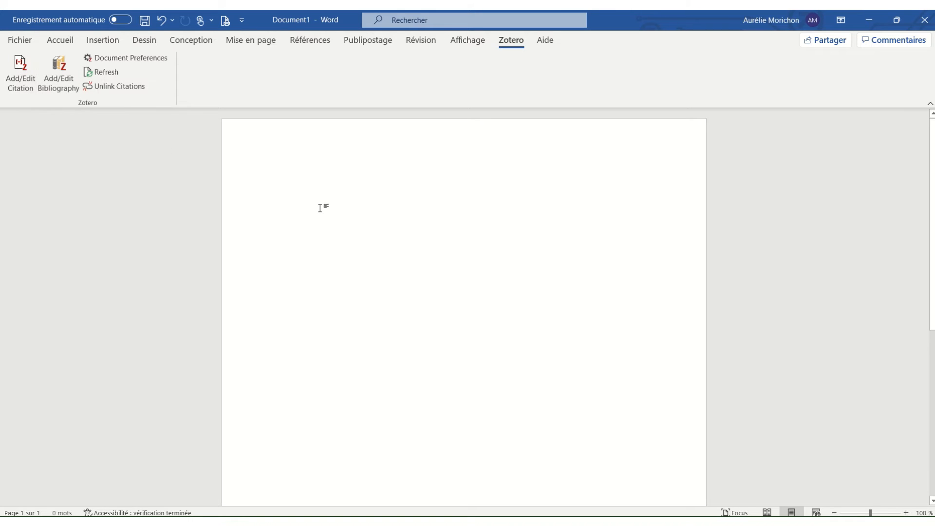
{"action": "type", "text": "P"}
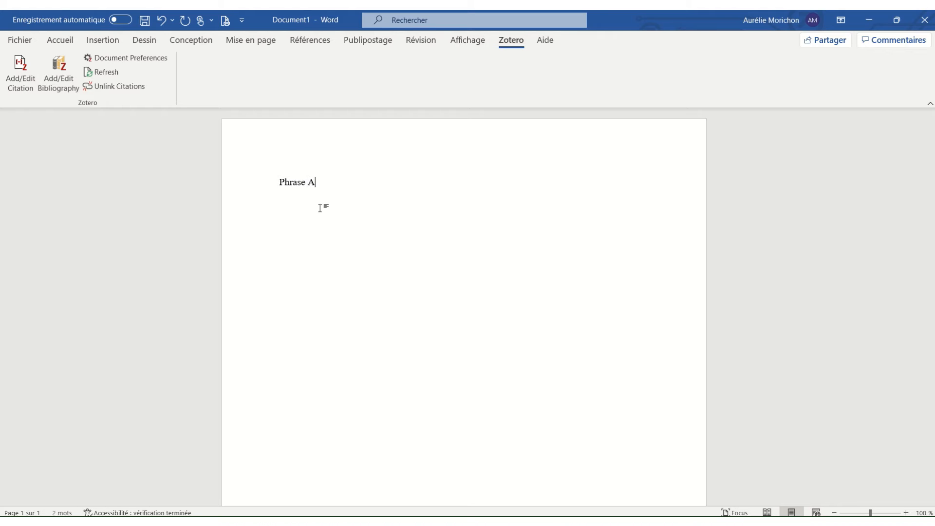
{"action": "type", "text": "hrase 1"}
{"action": "key", "text": "ctrl+a"}
{"action": "key", "text": "ctrl+c"}
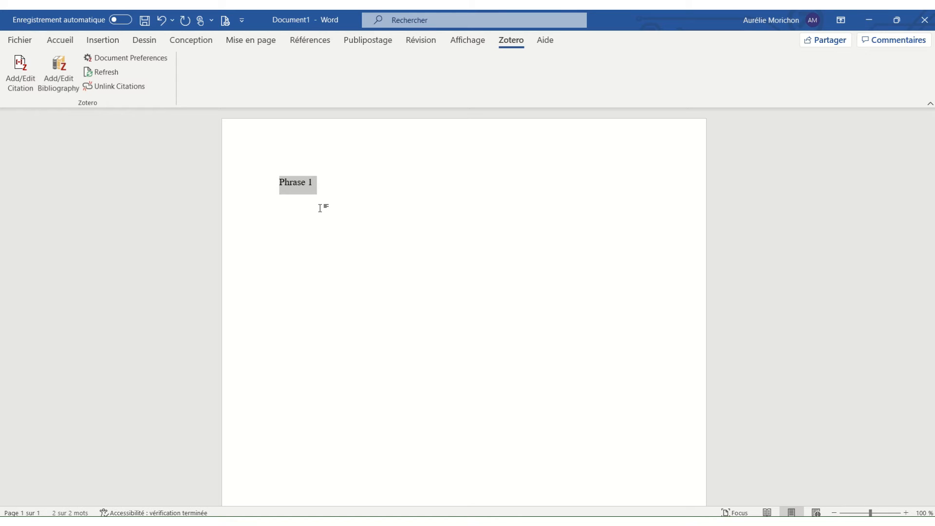
- Paste copies of the line below and renumber them as "Phrase 2" and "Phrase 3", with blank space between
{"action": "key", "text": "Right"}
{"action": "key", "text": "Return"}
{"action": "key", "text": "ctrl+g"}
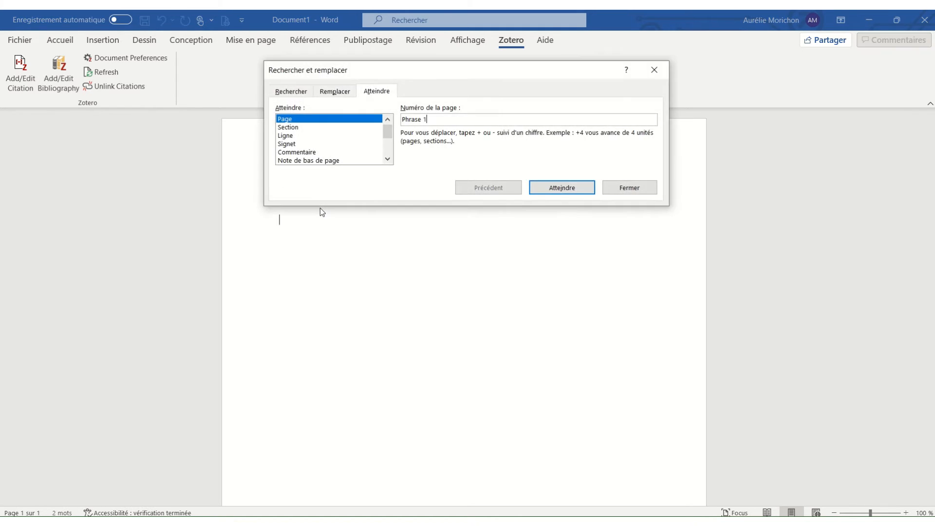
{"action": "left_click", "coordinate": [632, 188]}
{"action": "key", "text": "ctrl+v"}
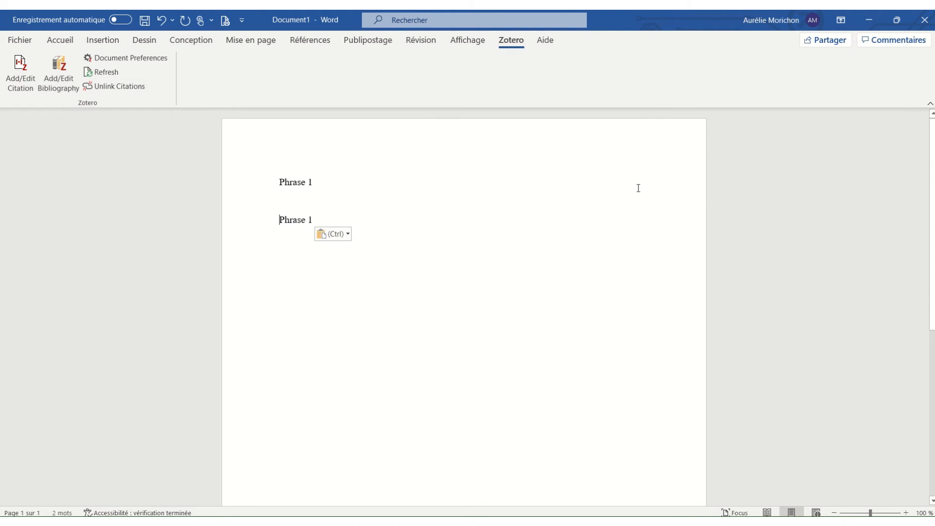
{"action": "key", "text": "BackSpace"}
{"action": "key", "text": "BackSpace"}
{"action": "type", "text": "2"}
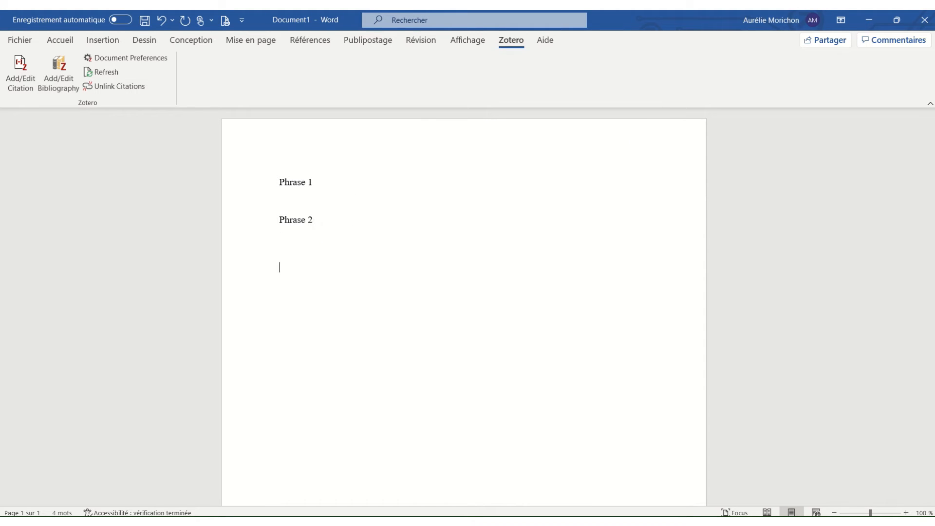
{"action": "key", "text": "ctrl+v"}
- Start a Zotero citation after Phrase 1 and look through the citation styles, ending on Elsevier - Vancouver
{"action": "left_click", "coordinate": [323, 190]}
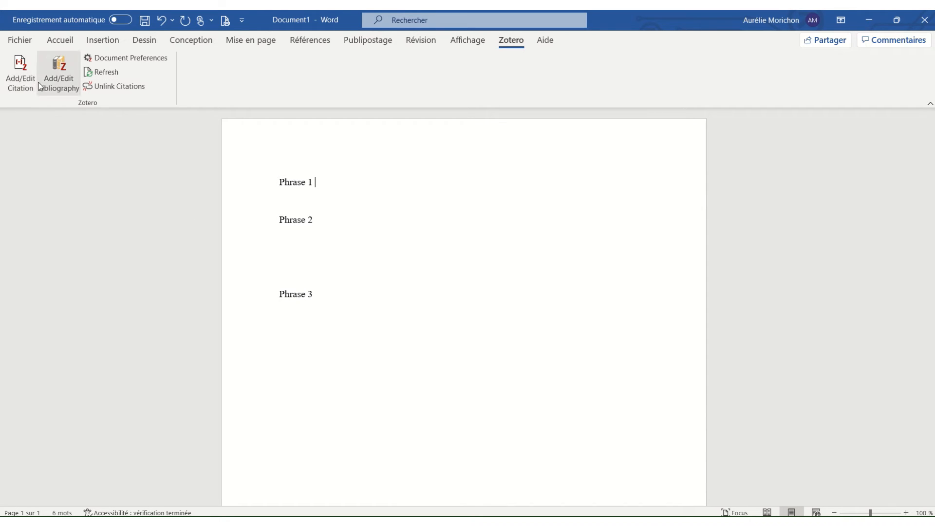
{"action": "left_click", "coordinate": [19, 69]}
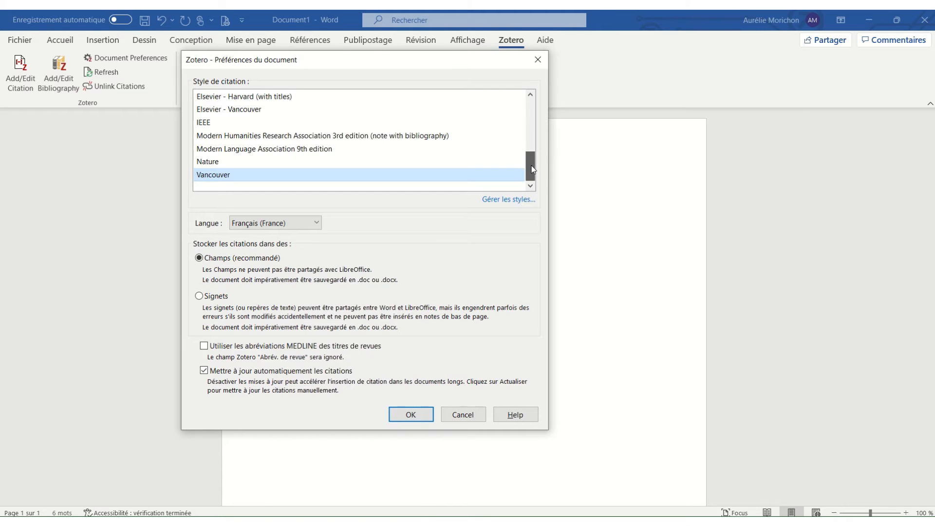
{"action": "left_click_drag", "start_coordinate": [531, 166], "coordinate": [539, 191]}
{"action": "left_click", "coordinate": [300, 137]}
{"action": "left_click", "coordinate": [232, 175]}
{"action": "left_click", "coordinate": [243, 110]}
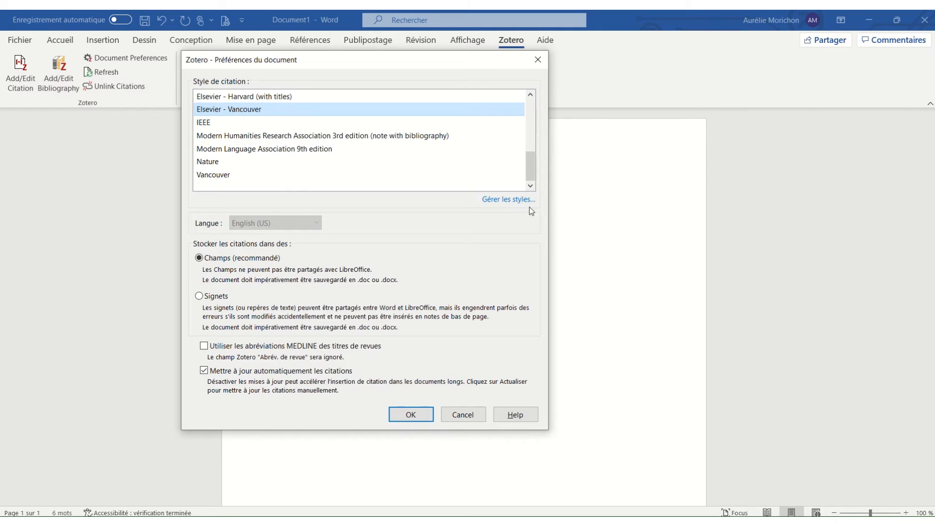
- Open Zotero's citation style manager, check the option for adding a style from a file, and cancel the file selection
{"action": "left_click", "coordinate": [507, 200]}
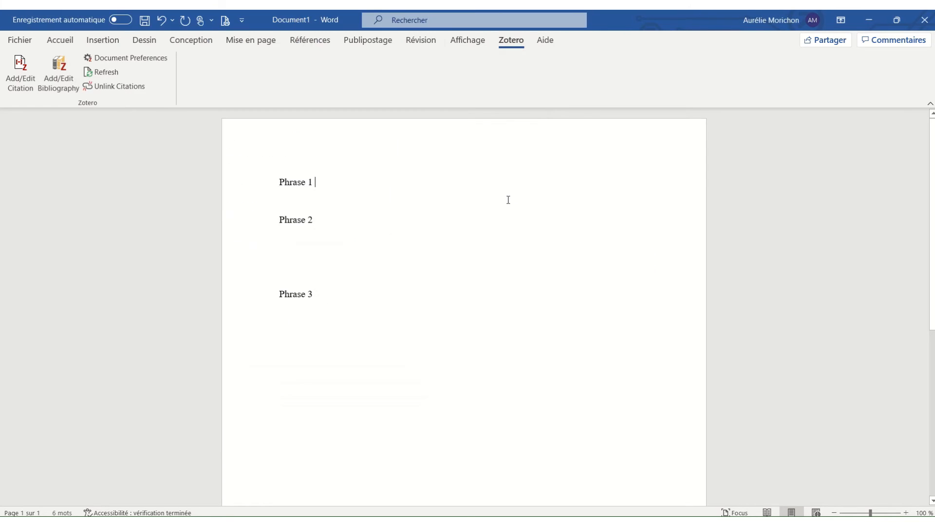
{"action": "left_click", "coordinate": [22, 78]}
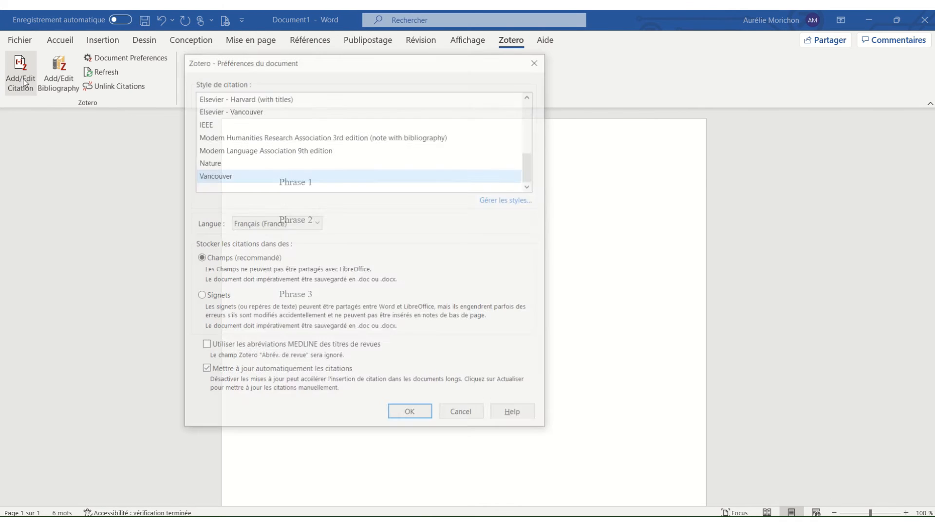
{"action": "left_click", "coordinate": [509, 199]}
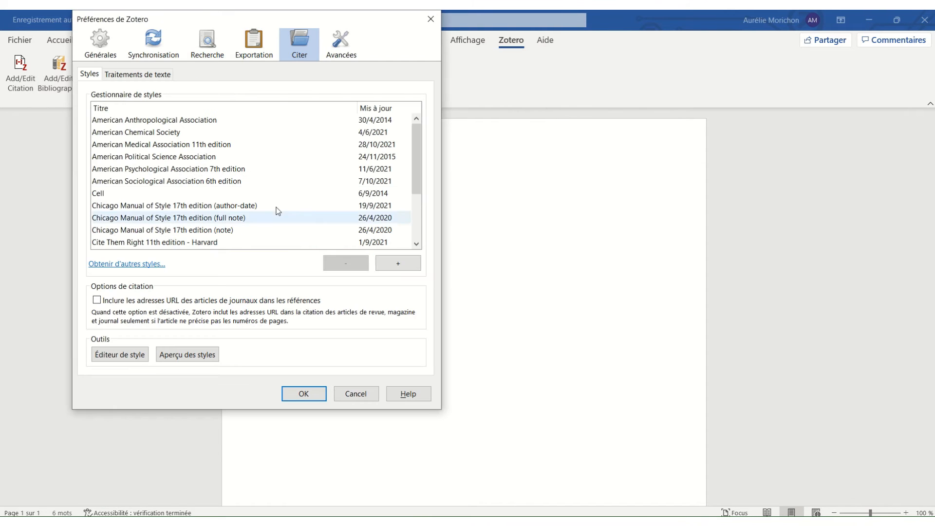
{"action": "left_click", "coordinate": [403, 264]}
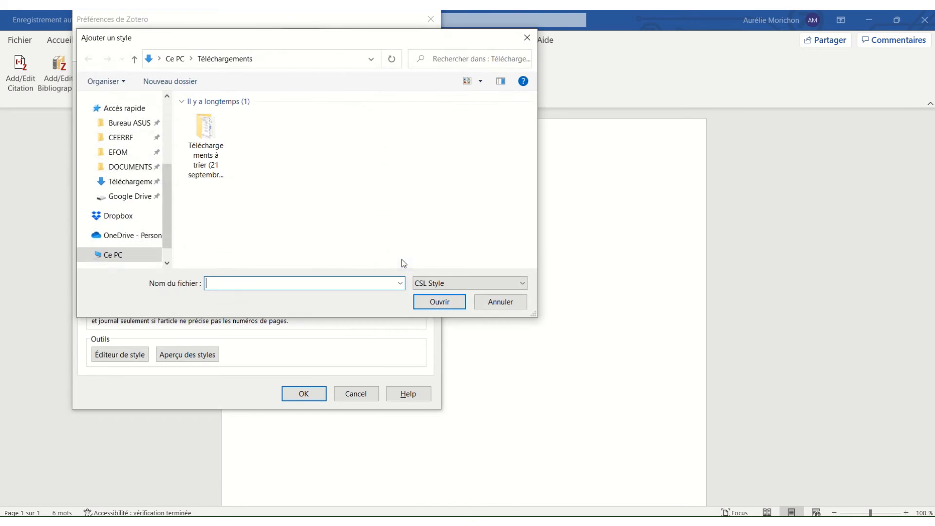
{"action": "left_click", "coordinate": [492, 302]}
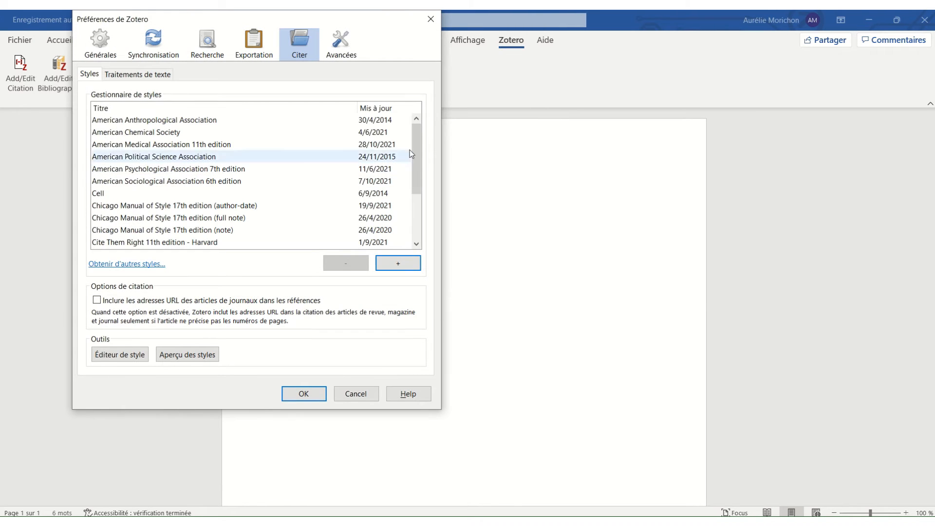
- Search Zotero's online style repository for "vancouver", get the Elsevier - Vancouver style and accept the preferences
{"action": "left_click", "coordinate": [137, 266]}
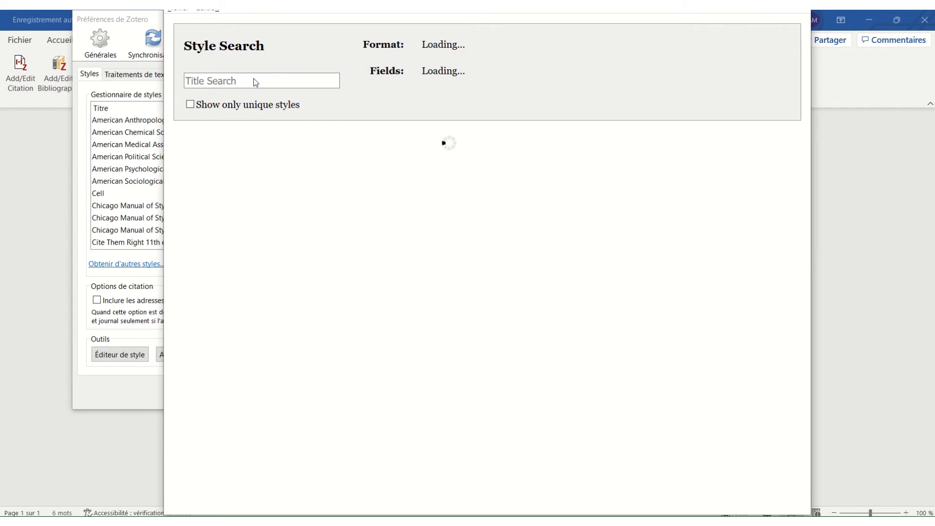
{"action": "left_click", "coordinate": [221, 83]}
{"action": "type", "text": "vancouver"}
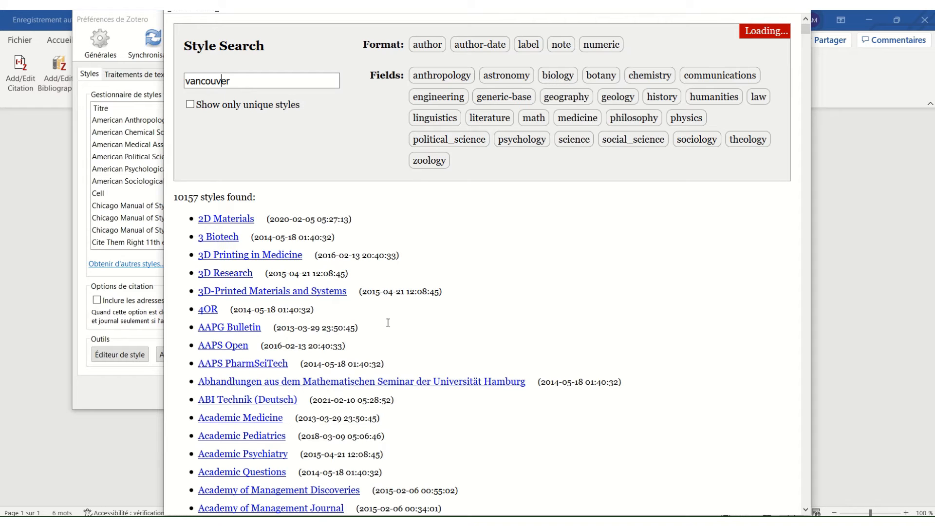
{"action": "scroll", "coordinate": [378, 321], "scroll_direction": "down", "scroll_amount": 2}
{"action": "mouse_move", "coordinate": [302, 284]}
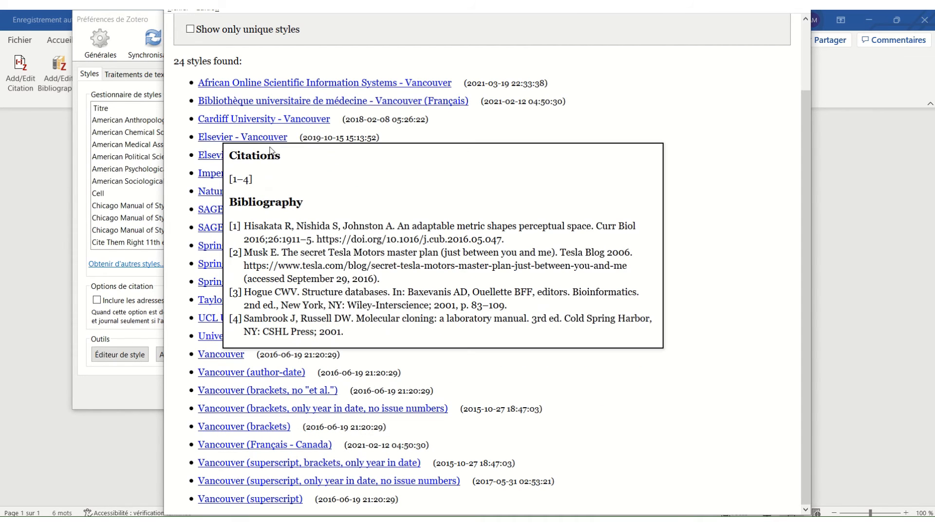
{"action": "mouse_move", "coordinate": [274, 140]}
{"action": "left_click", "coordinate": [273, 138]}
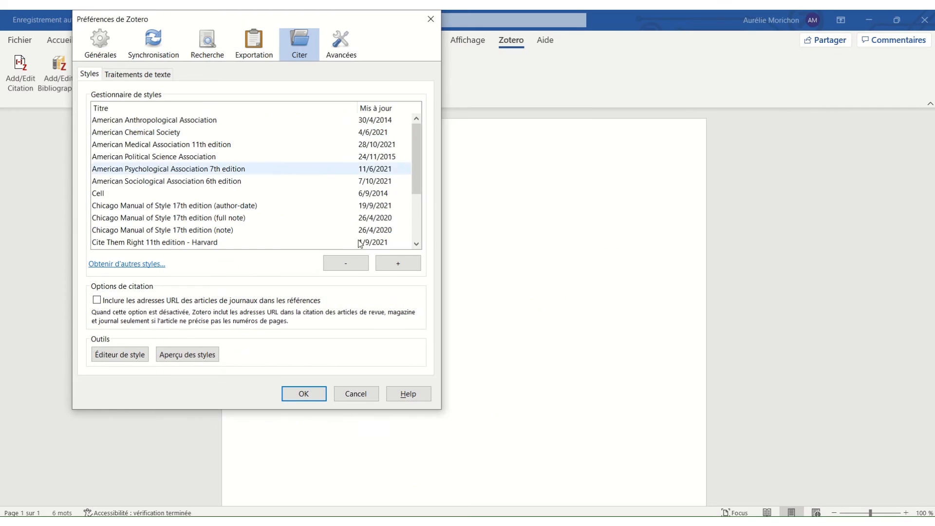
{"action": "left_click", "coordinate": [305, 396]}
- Start a citation after Phrase 1 and set the document's citation style to Elsevier - Vancouver
{"action": "left_click", "coordinate": [19, 73]}
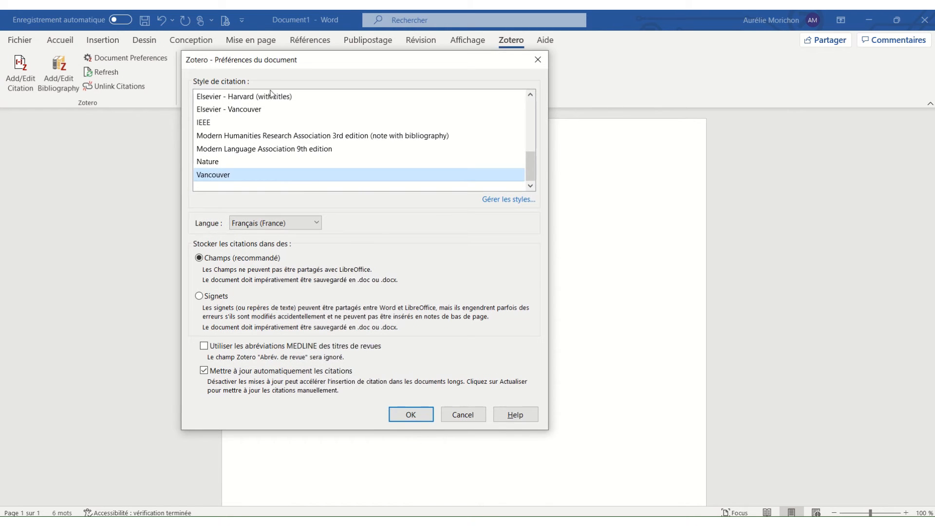
{"action": "left_click", "coordinate": [241, 111]}
{"action": "left_click", "coordinate": [416, 414]}
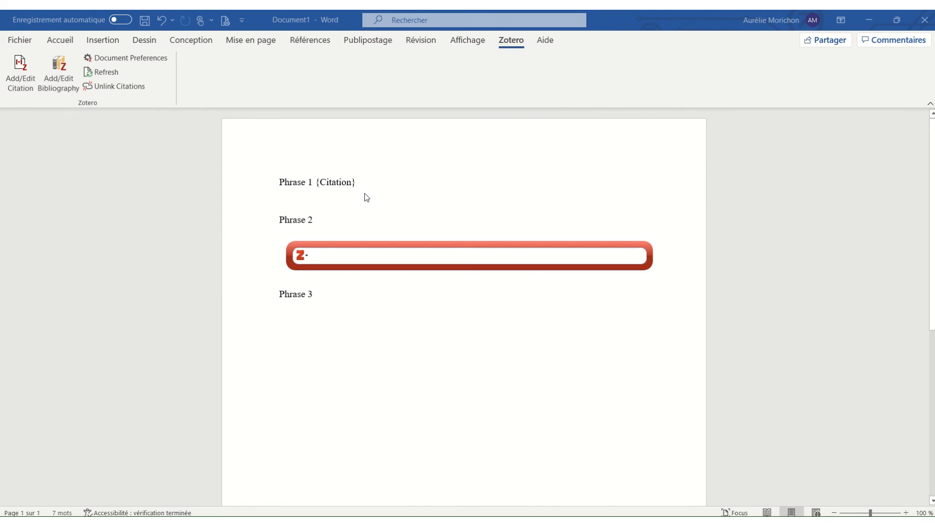
- Search the citation bar by the author's name for "Interactional synchrony and rapport", checking the spelling against the Zotero library
{"action": "type", "text": "bern"}
{"action": "key", "text": "BackSpace"}
{"action": "key", "text": "BackSpace"}
{"action": "key", "text": "BackSpace"}
{"action": "type", "text": "ie"}
{"action": "key", "text": "alt+Tab"}
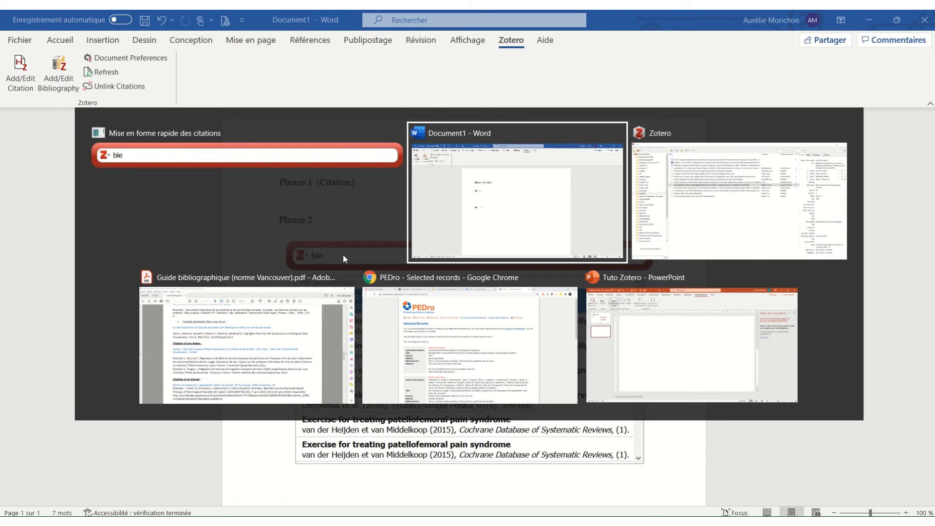
{"action": "key", "text": "alt+Tab"}
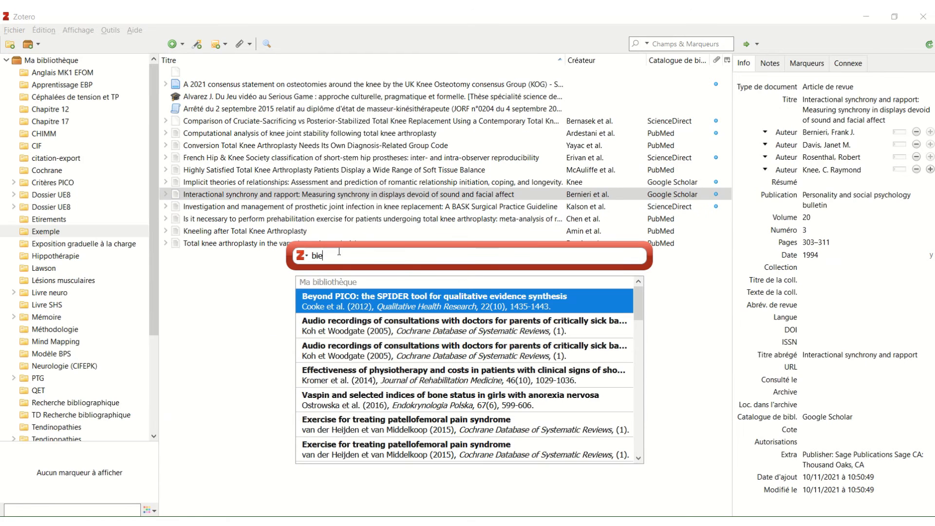
{"action": "key", "text": "BackSpace"}
{"action": "type", "text": "r"}
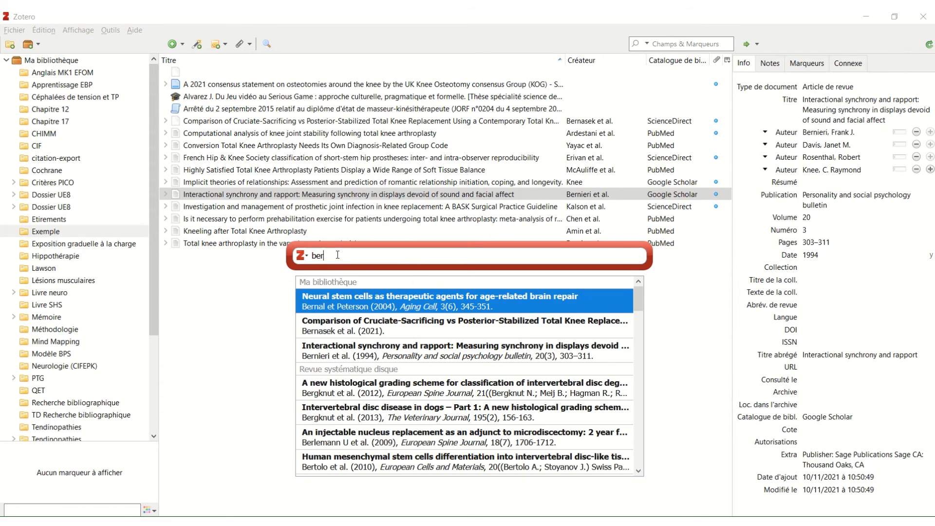
- Return to Word, complete the author search and insert the "Interactional synchrony and rapport" citation after Phrase 1
{"action": "key", "text": "alt+Tab"}
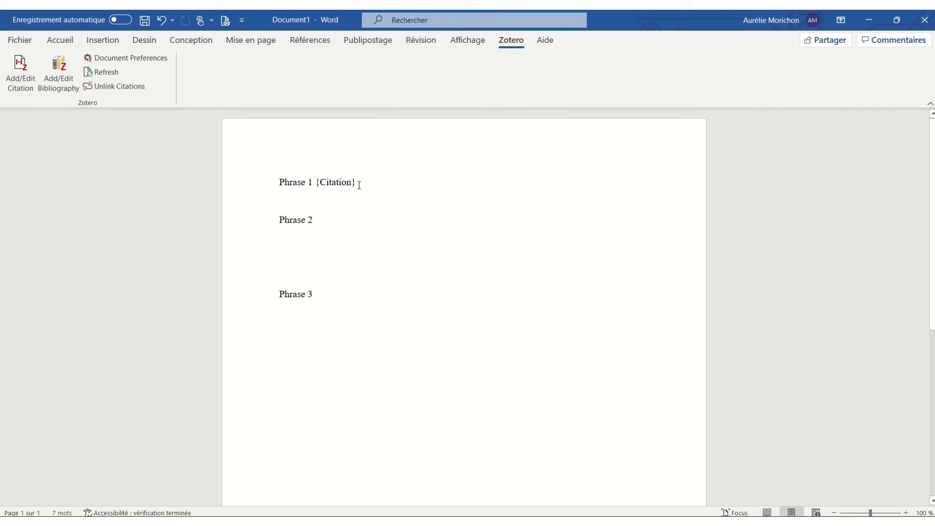
{"action": "key", "text": "alt+Tab"}
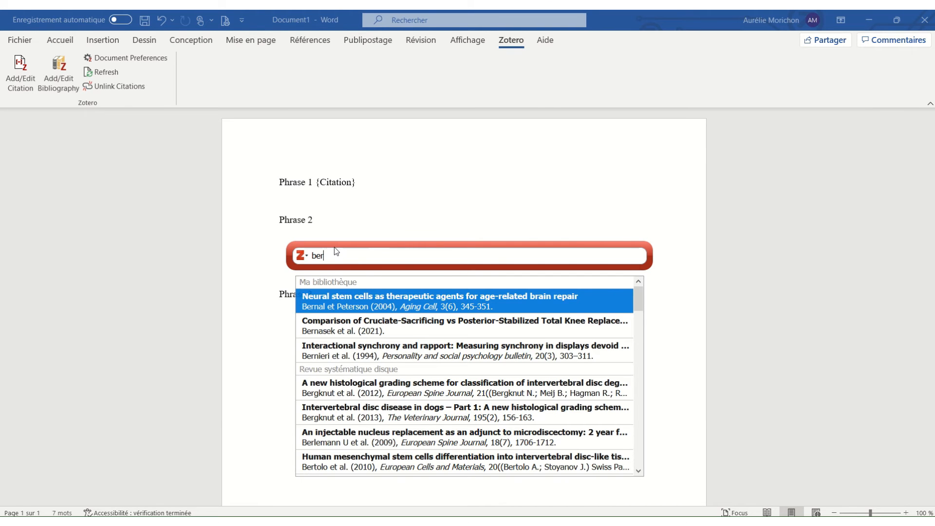
{"action": "type", "text": "nie"}
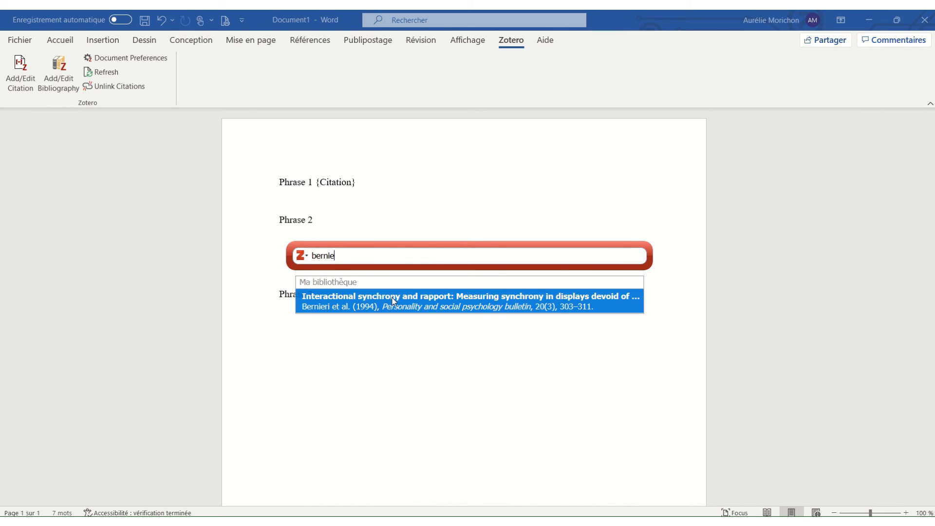
{"action": "left_click", "coordinate": [425, 303]}
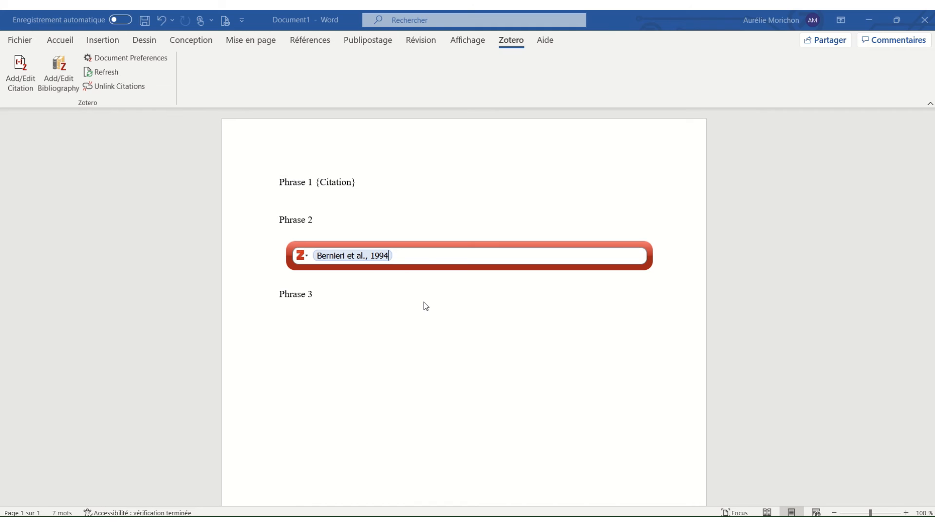
{"action": "key", "text": "Return"}
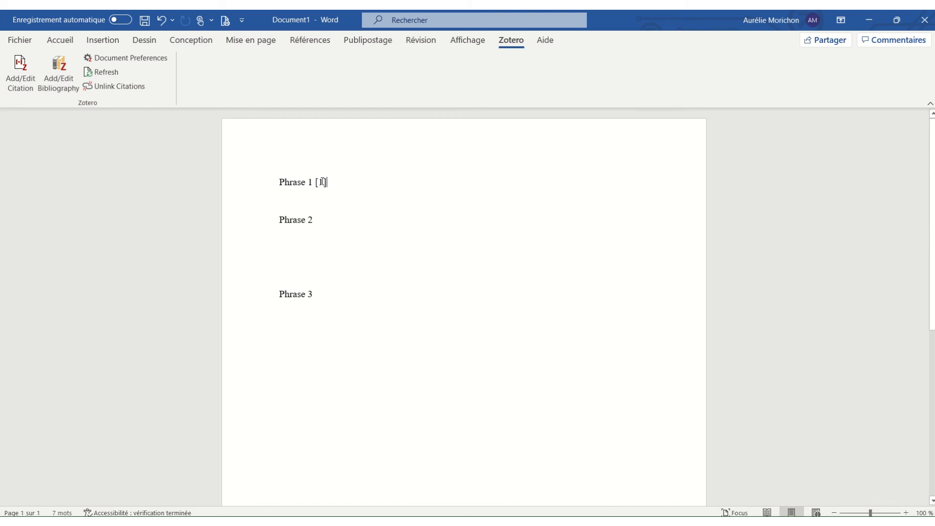
- Add "Kneeling after Total Knee Arthroplasty" to the existing Phrase 1 citation, searching by its author's name shown in Zotero, and return to Word
{"action": "left_click", "coordinate": [18, 69]}
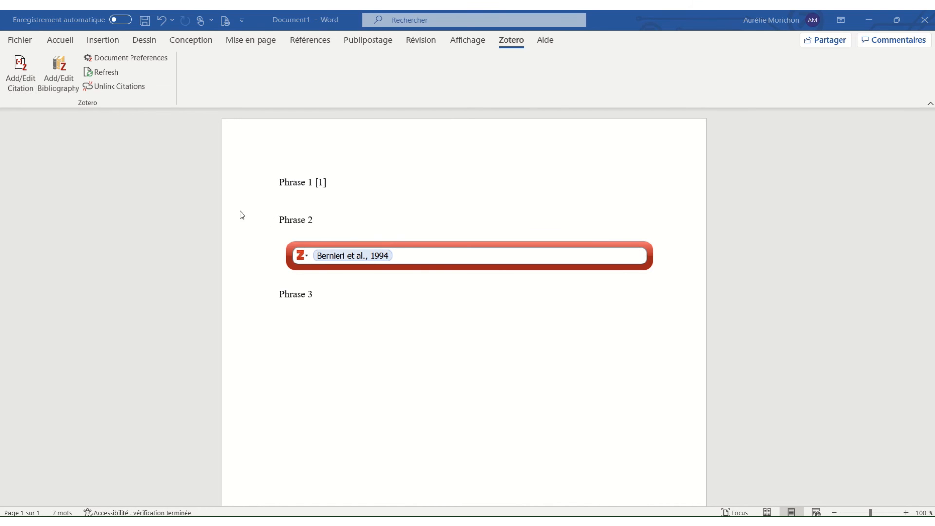
{"action": "key", "text": "alt+Tab"}
{"action": "key", "text": "alt+Tab"}
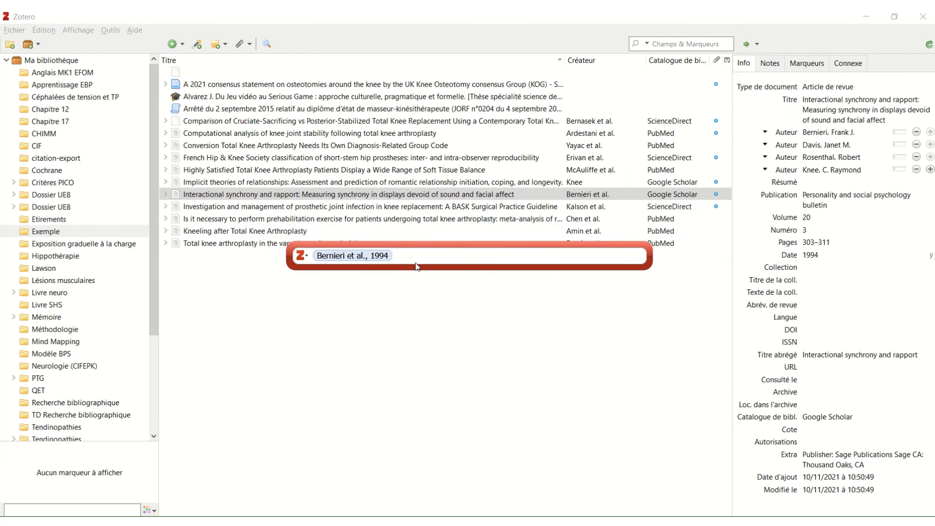
{"action": "type", "text": "amin"}
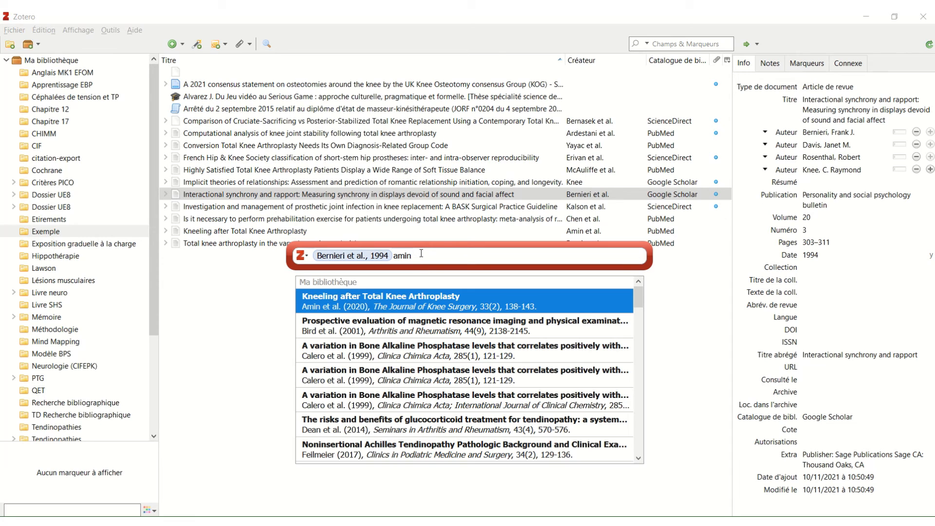
{"action": "left_click", "coordinate": [402, 298]}
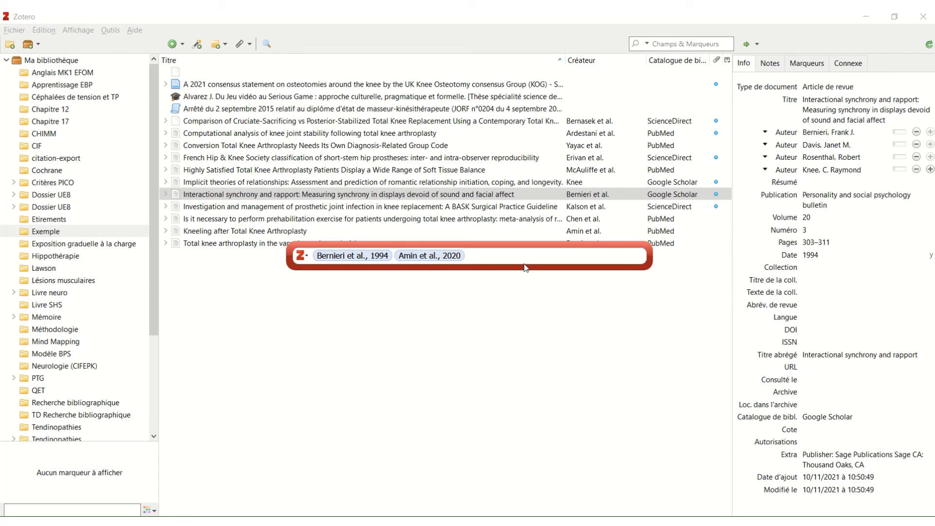
{"action": "key", "text": "Return"}
{"action": "key", "text": "alt+Tab"}
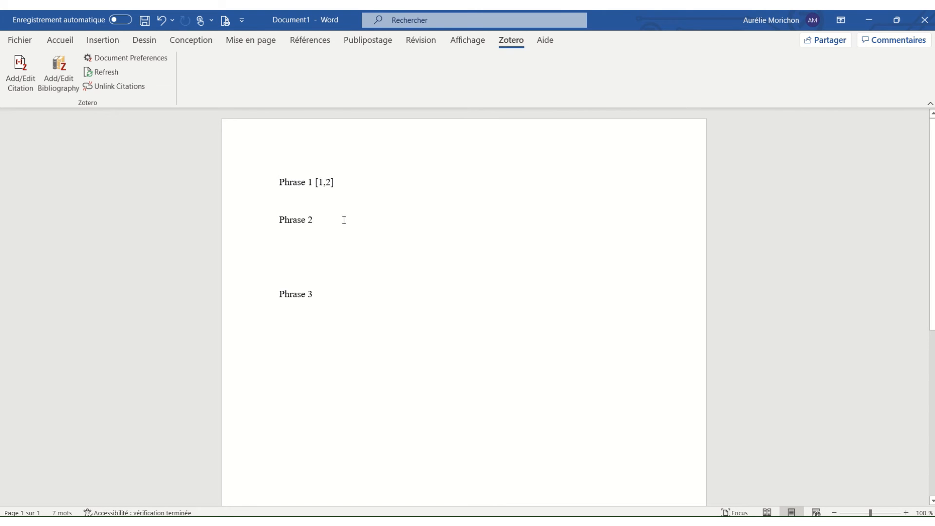
- Cite the first "Current trends in tendinopathy: consensus of the ESSKA basic science" reference after Phrase 2, searching for "art"
{"action": "left_click", "coordinate": [20, 74]}
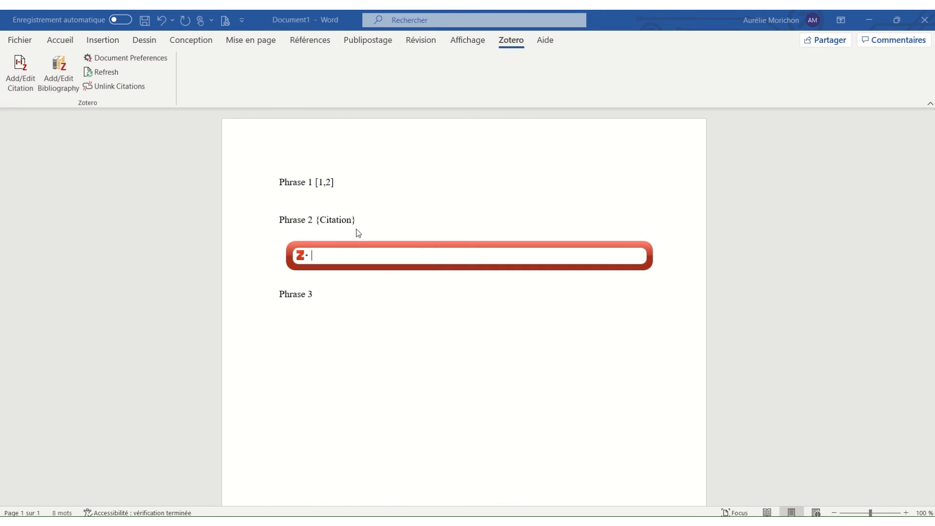
{"action": "key", "text": "alt+Tab"}
{"action": "key", "text": "alt+Tab"}
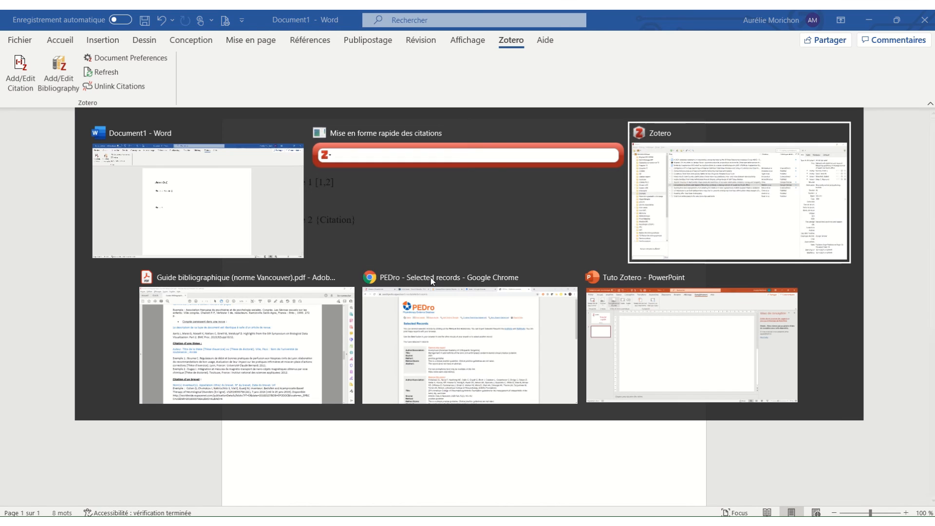
{"action": "key", "text": "alt+Tab"}
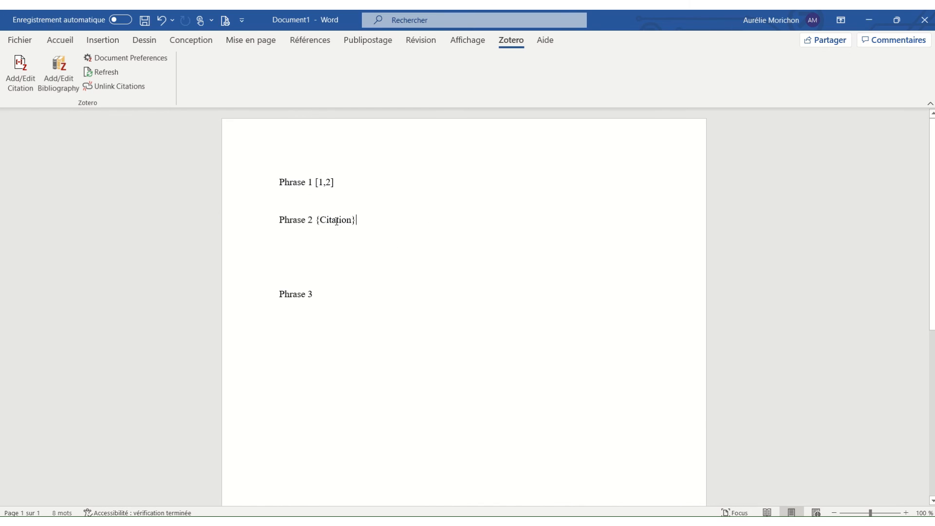
{"action": "key", "text": "alt+Tab"}
{"action": "key", "text": "alt+Tab"}
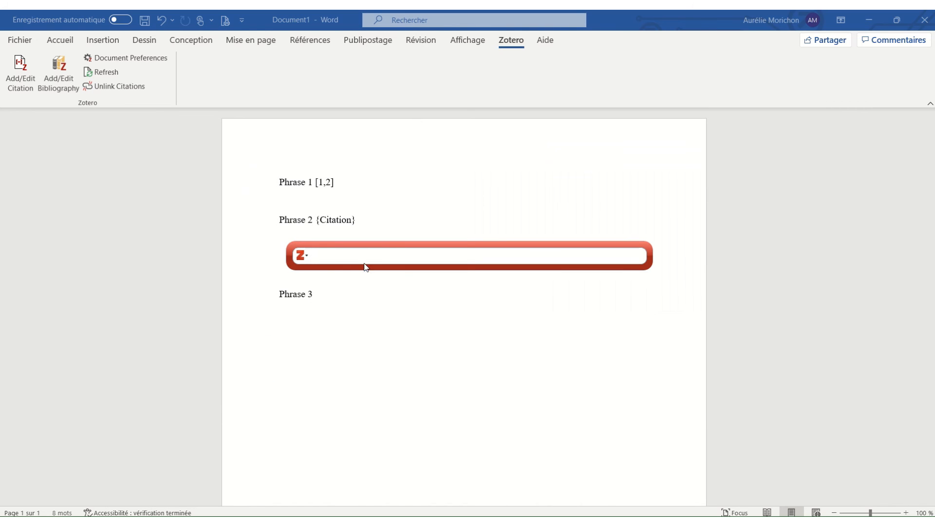
{"action": "type", "text": "art"}
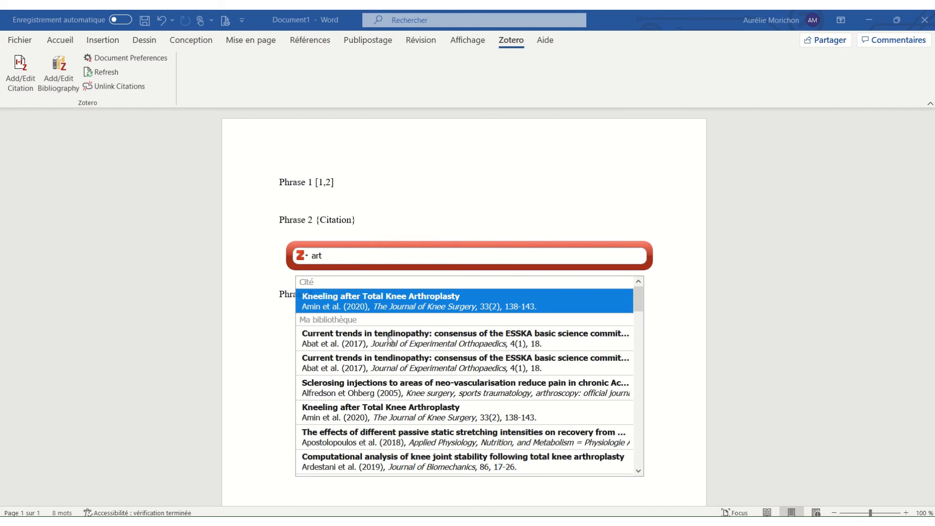
{"action": "left_click", "coordinate": [390, 338]}
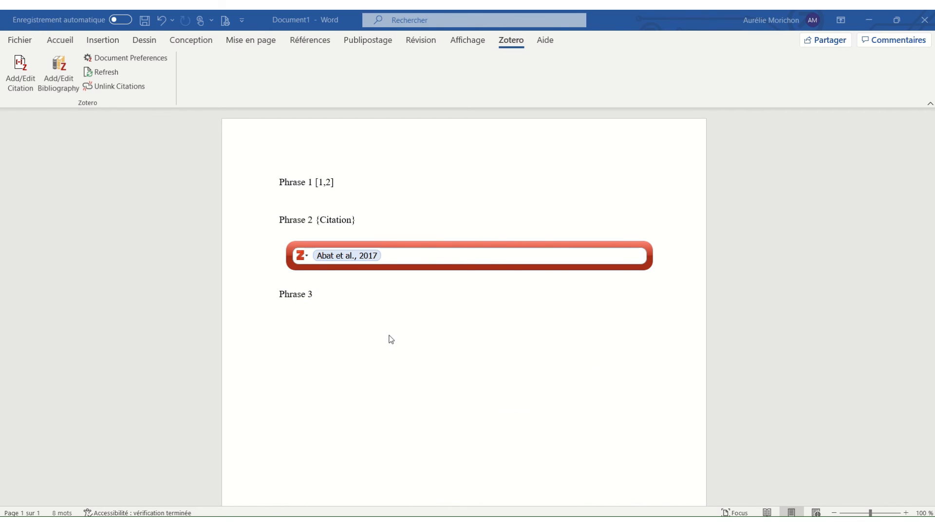
{"action": "key", "text": "Return"}
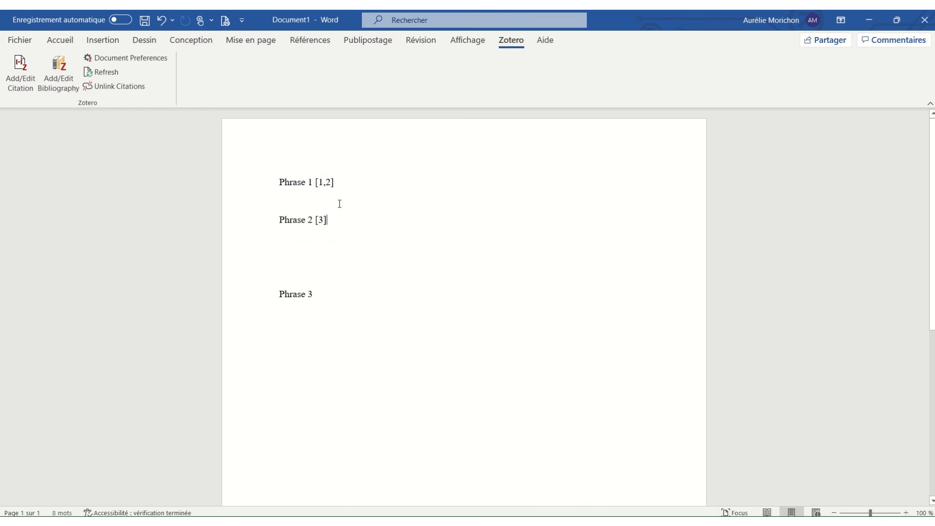
- Write "Phrase bis" between Phrase 1 and Phrase 2 and cite "The neurogenic bladder in multiple sclerosis" after it, searching for "atu"
{"action": "left_click", "coordinate": [284, 197]}
{"action": "type", "text": "Ph"}
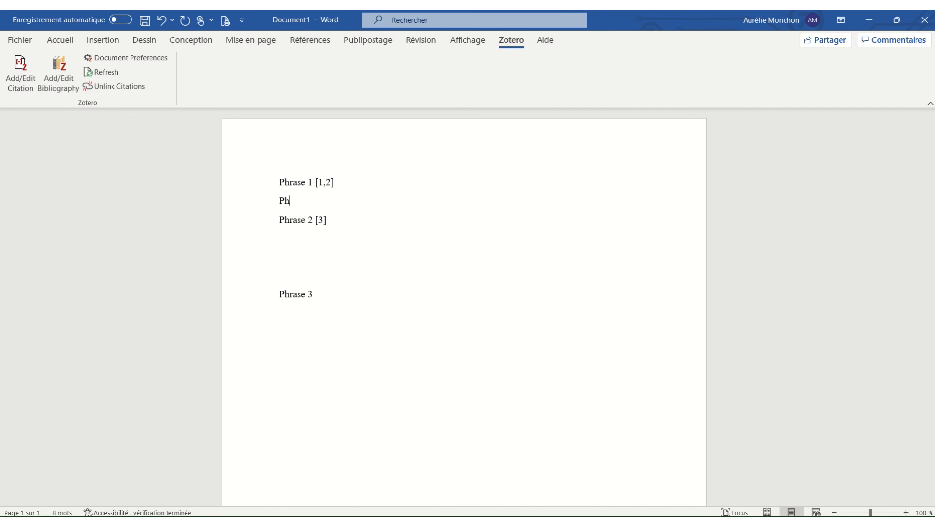
{"action": "type", "text": "rase bis"}
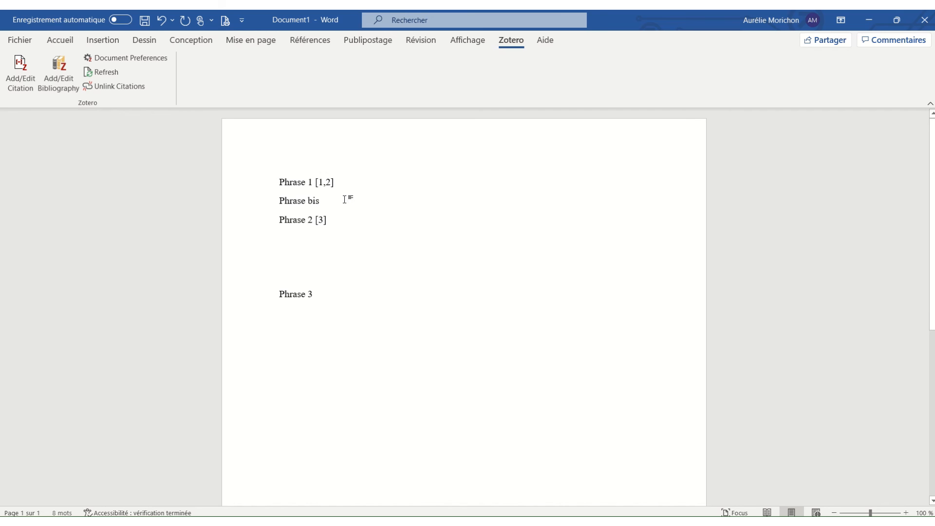
{"action": "left_click", "coordinate": [20, 73]}
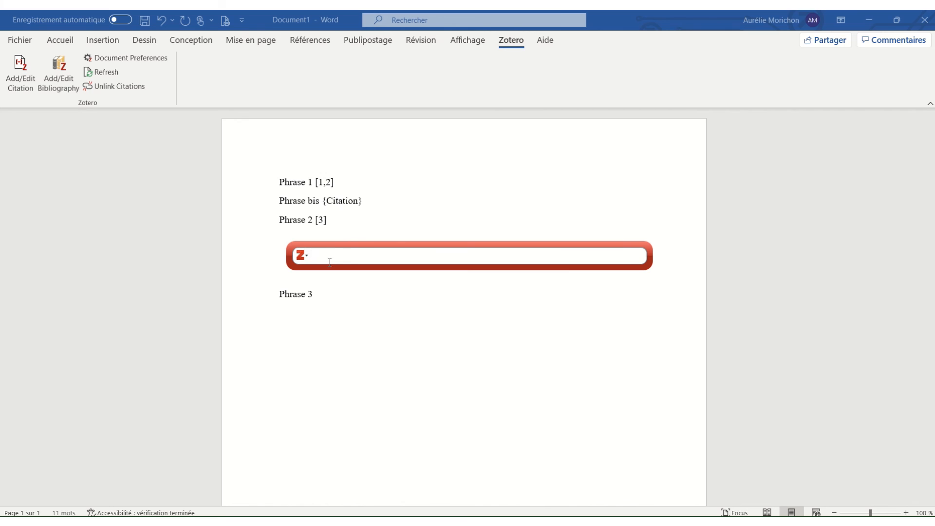
{"action": "type", "text": "atu"}
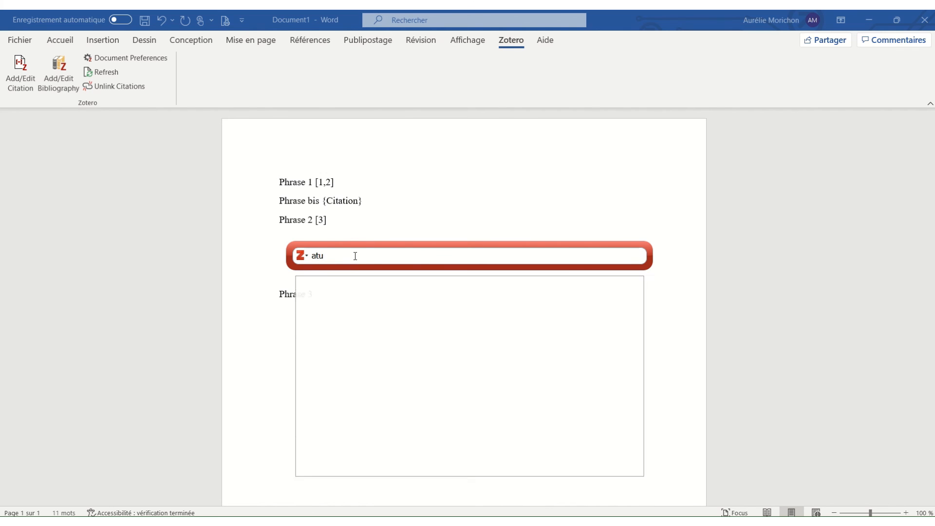
{"action": "left_click", "coordinate": [376, 326]}
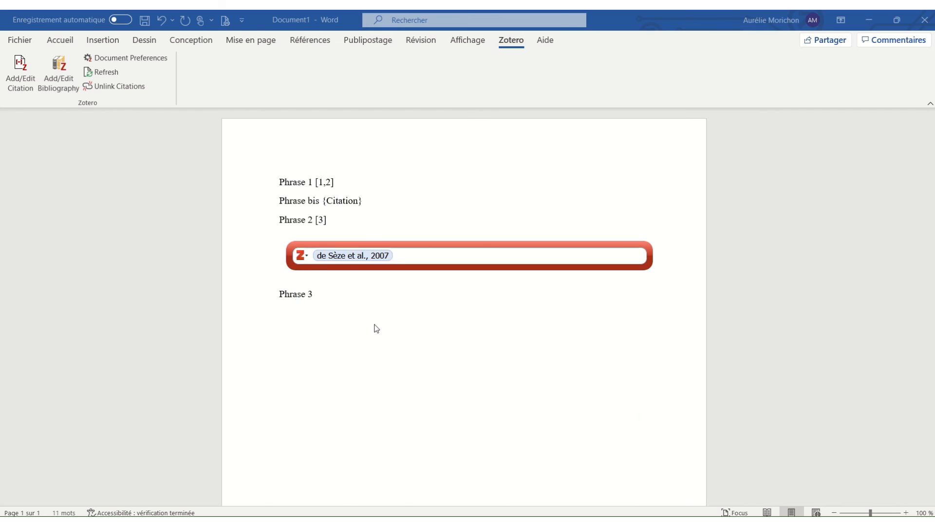
{"action": "key", "text": "Return"}
- Add three new lines after Phrase 3 and insert the Zotero bibliography there
{"action": "left_click", "coordinate": [353, 336]}
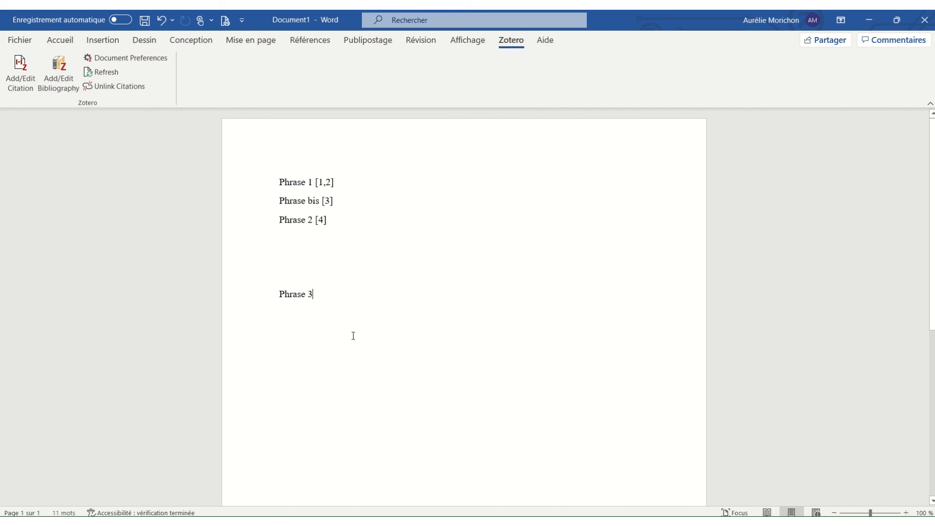
{"action": "key", "text": "Return"}
{"action": "key", "text": "Return"}
{"action": "key", "text": "Return"}
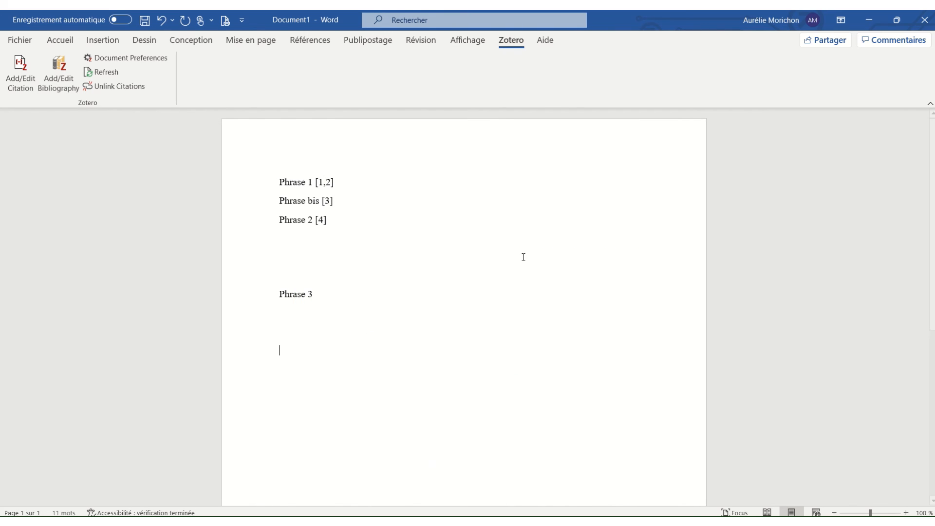
{"action": "left_click", "coordinate": [59, 76]}
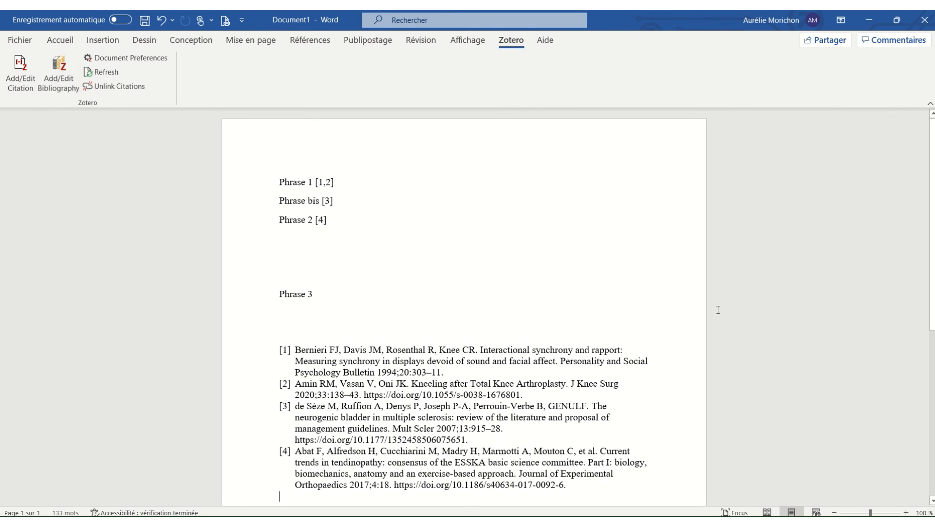
- Edit the Phrase 1 citation to add a "Secondary osteoporosis" reference, searching for "re", and review the updated bibliography
{"action": "scroll", "coordinate": [711, 292], "scroll_direction": "down", "scroll_amount": 2}
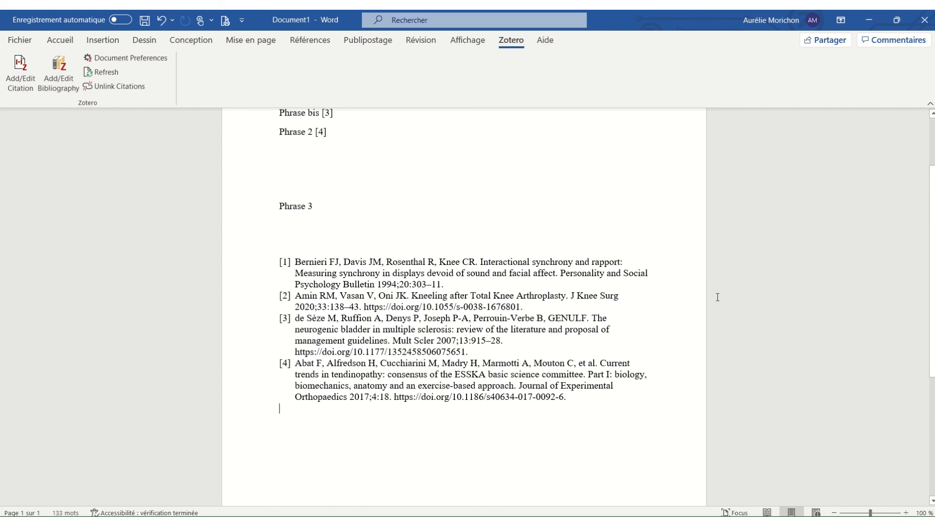
{"action": "scroll", "coordinate": [759, 278], "scroll_direction": "up", "scroll_amount": 2}
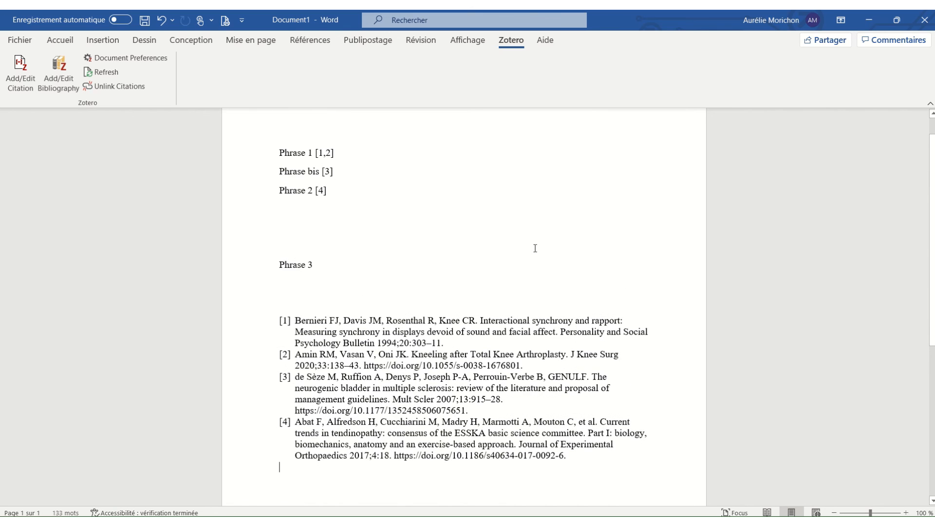
{"action": "scroll", "coordinate": [535, 249], "scroll_direction": "up", "scroll_amount": 1}
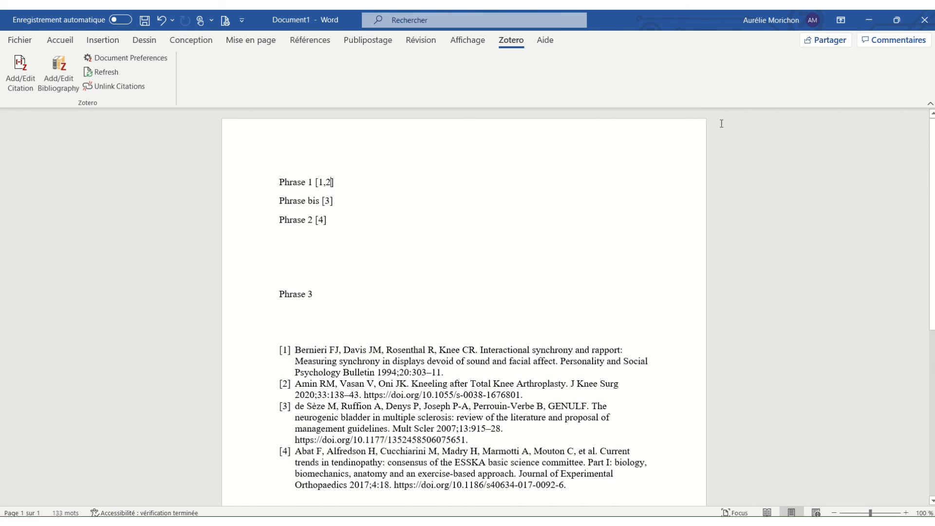
{"action": "left_click", "coordinate": [17, 76]}
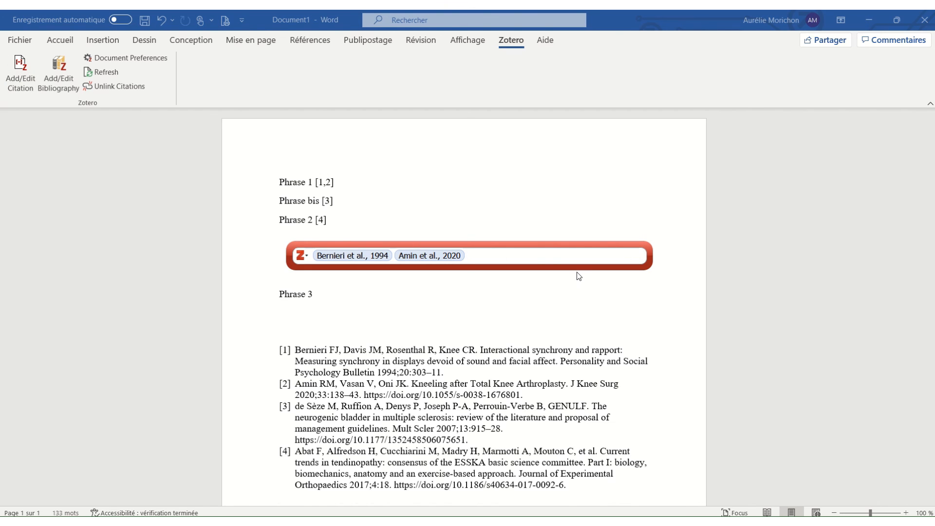
{"action": "type", "text": "re"}
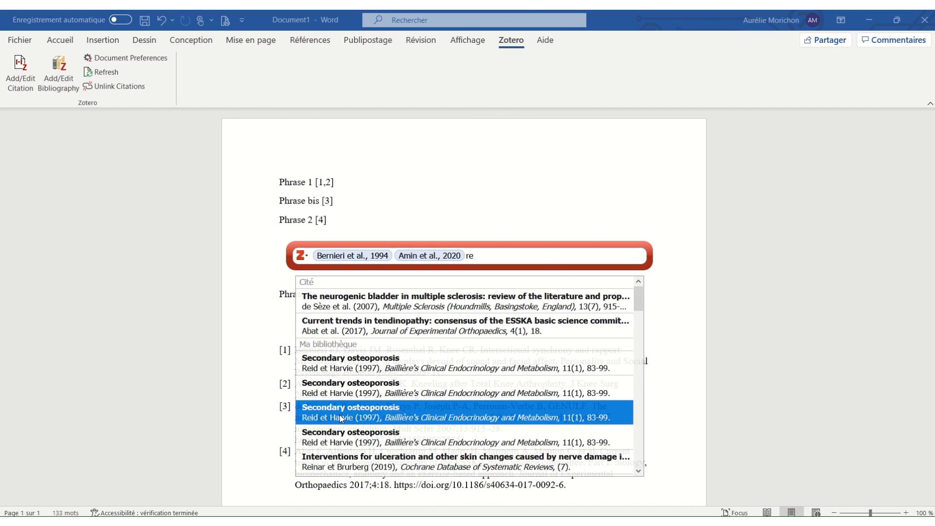
{"action": "left_click", "coordinate": [342, 418]}
{"action": "key", "text": "Return"}
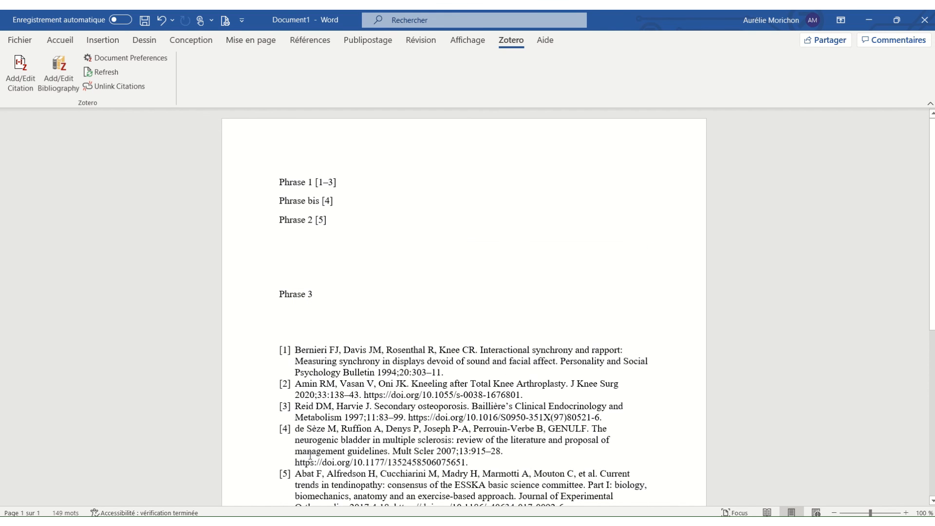
{"action": "scroll", "coordinate": [817, 276], "scroll_direction": "down", "scroll_amount": 2}
{"action": "scroll", "coordinate": [780, 298], "scroll_direction": "up", "scroll_amount": 2}
- Switch to Zotero and create a bibliography from the Exemple collection in Elsevier - Vancouver style, copied to the clipboard
{"action": "key", "text": "alt+Tab"}
{"action": "key", "text": "alt+Tab"}
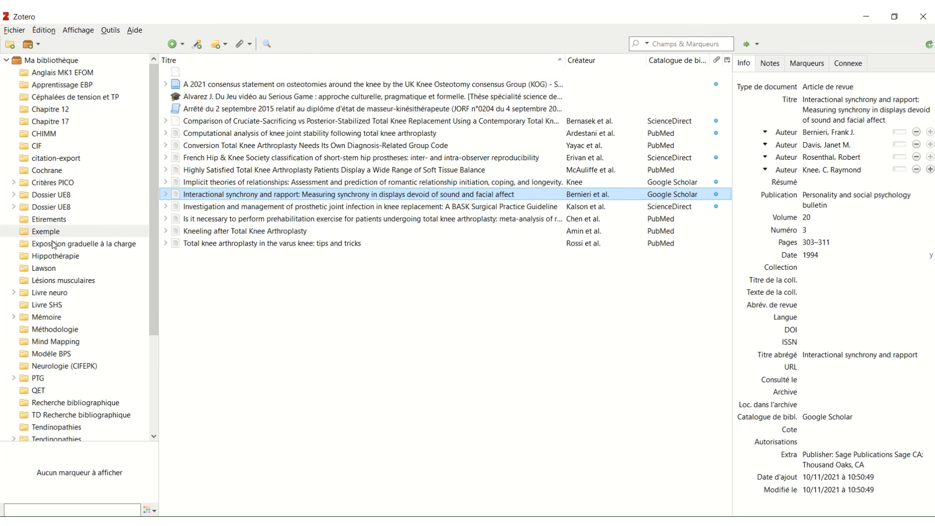
{"action": "left_click", "coordinate": [54, 123]}
{"action": "left_click", "coordinate": [49, 235]}
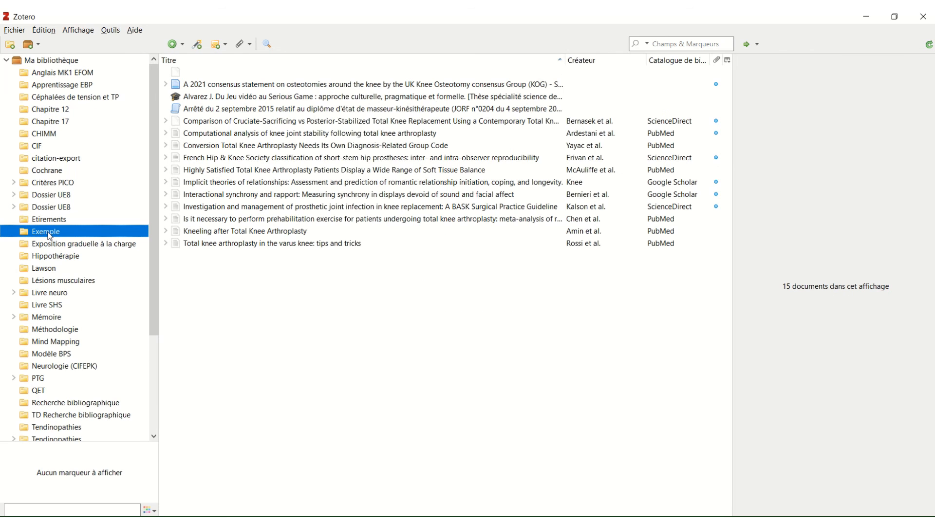
{"action": "right_click", "coordinate": [50, 235]}
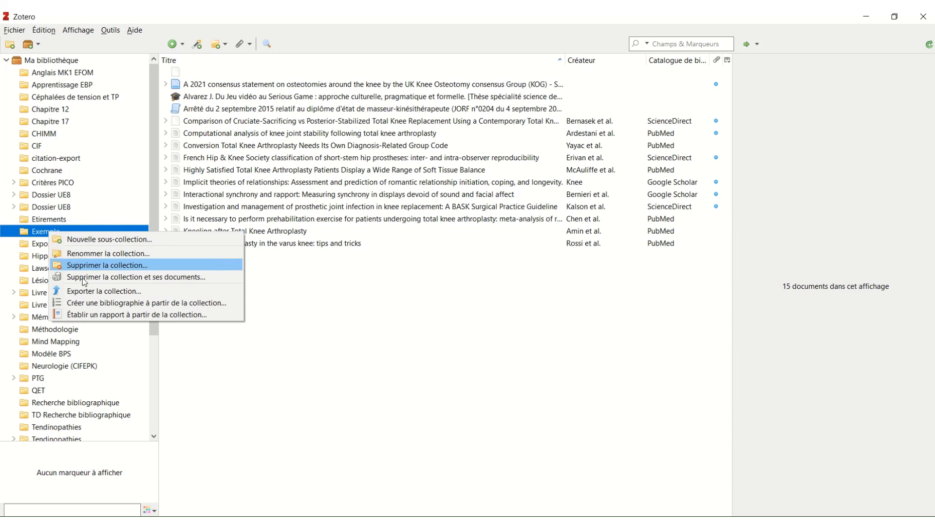
{"action": "left_click", "coordinate": [104, 303]}
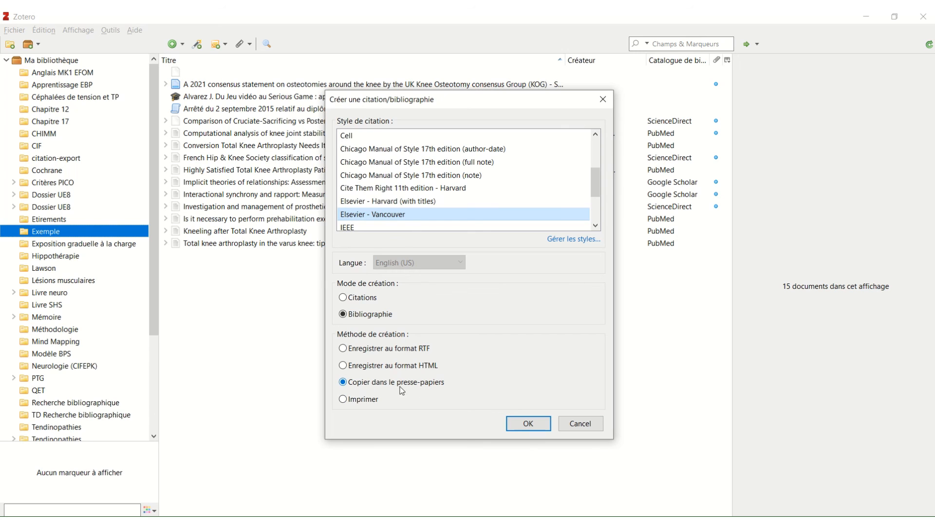
{"action": "left_click", "coordinate": [525, 422]}
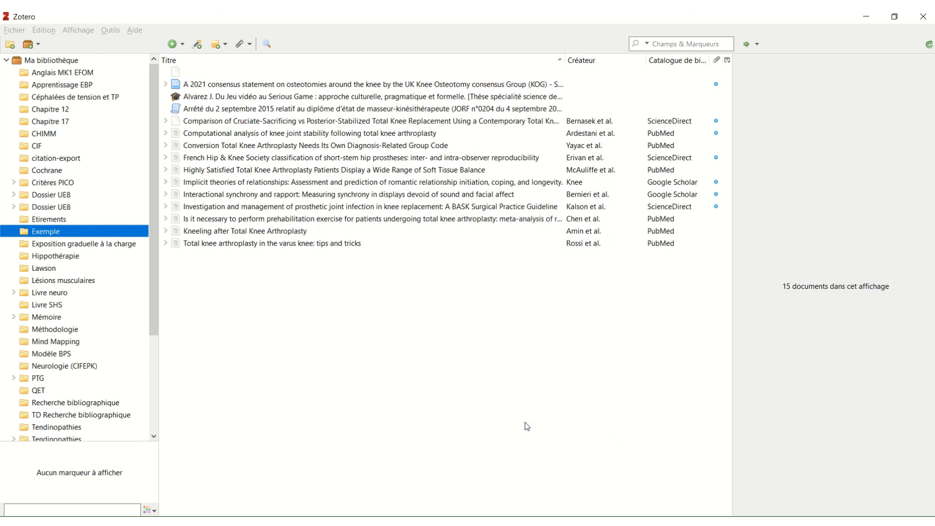
- Switch to Word, paste the copied collection bibliography into the document and look through its entries
{"action": "key", "text": "alt+Tab"}
{"action": "scroll", "coordinate": [536, 282], "scroll_direction": "down", "scroll_amount": 1}
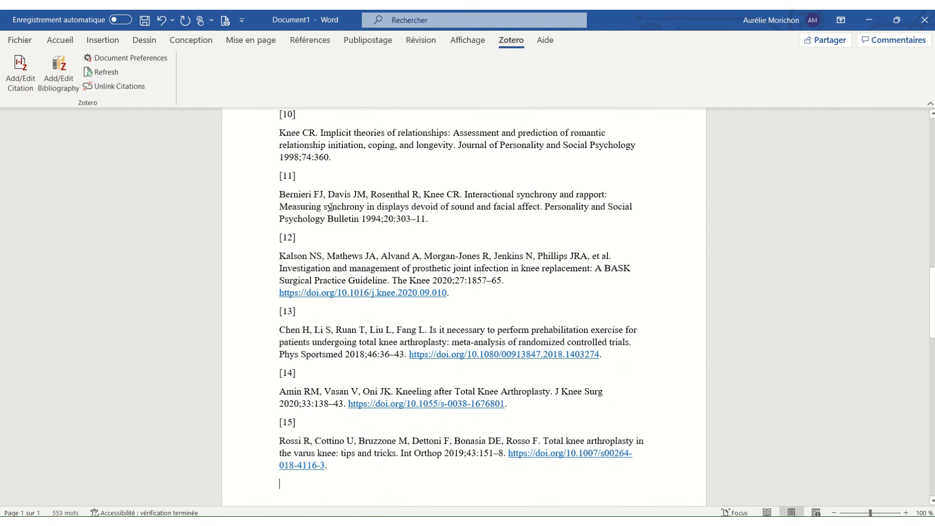
{"action": "scroll", "coordinate": [410, 280], "scroll_direction": "up", "scroll_amount": 2}
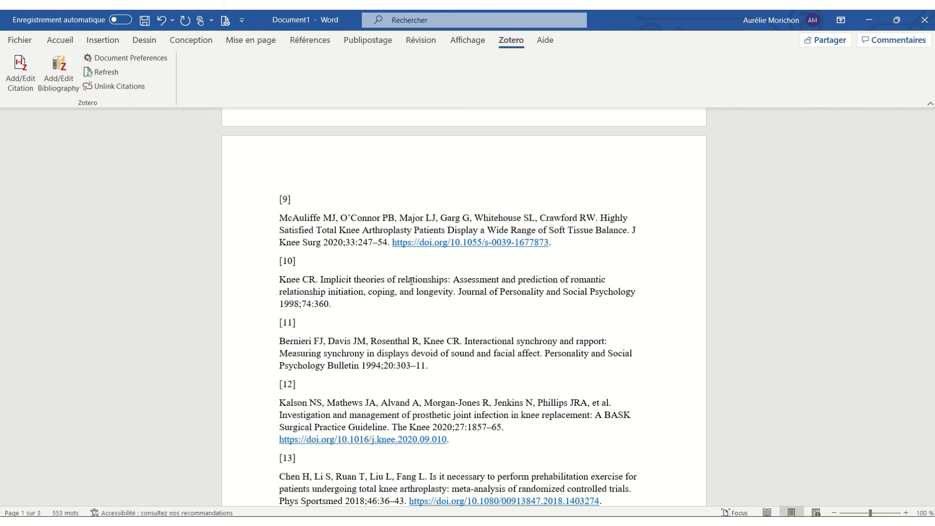
- Return to Zotero and collapse the collections under Ma bibliothèque
{"action": "key", "text": "alt+Tab"}
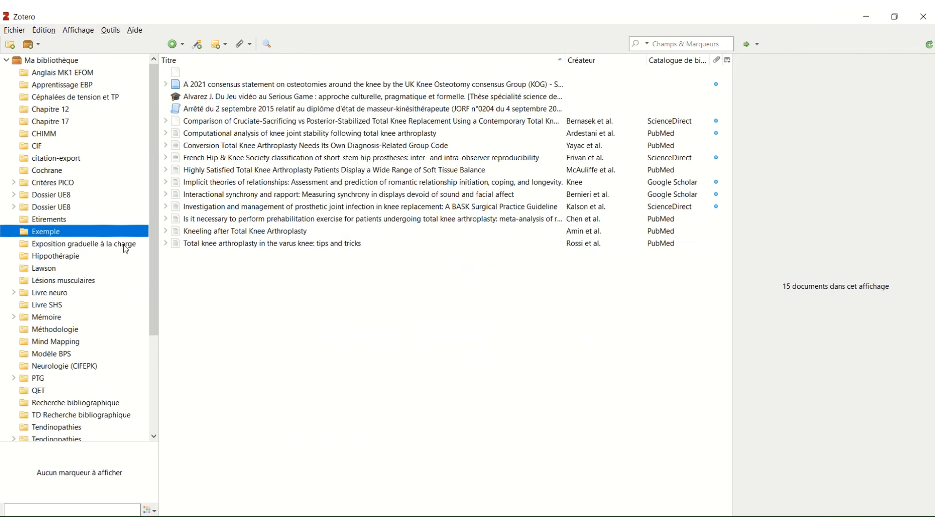
{"action": "left_click", "coordinate": [7, 60]}
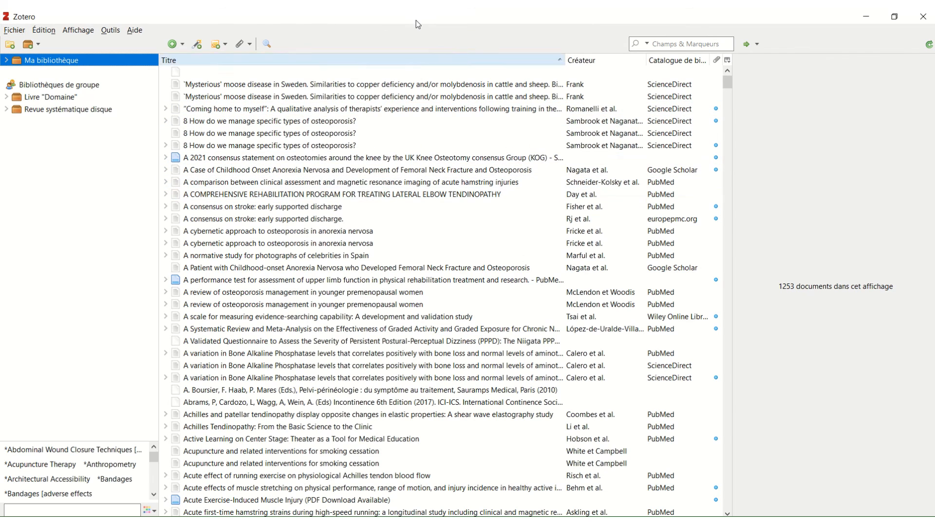
{"action": "mouse_move", "coordinate": [420, 14]}
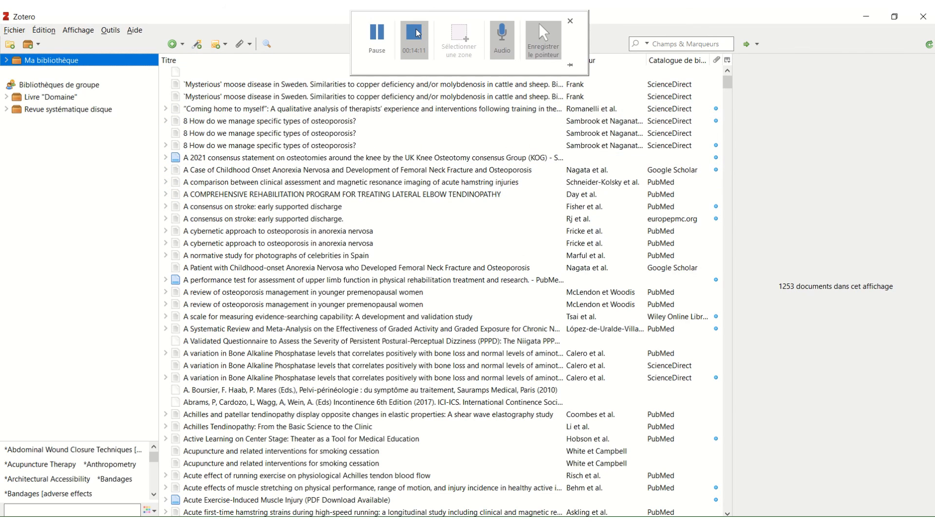